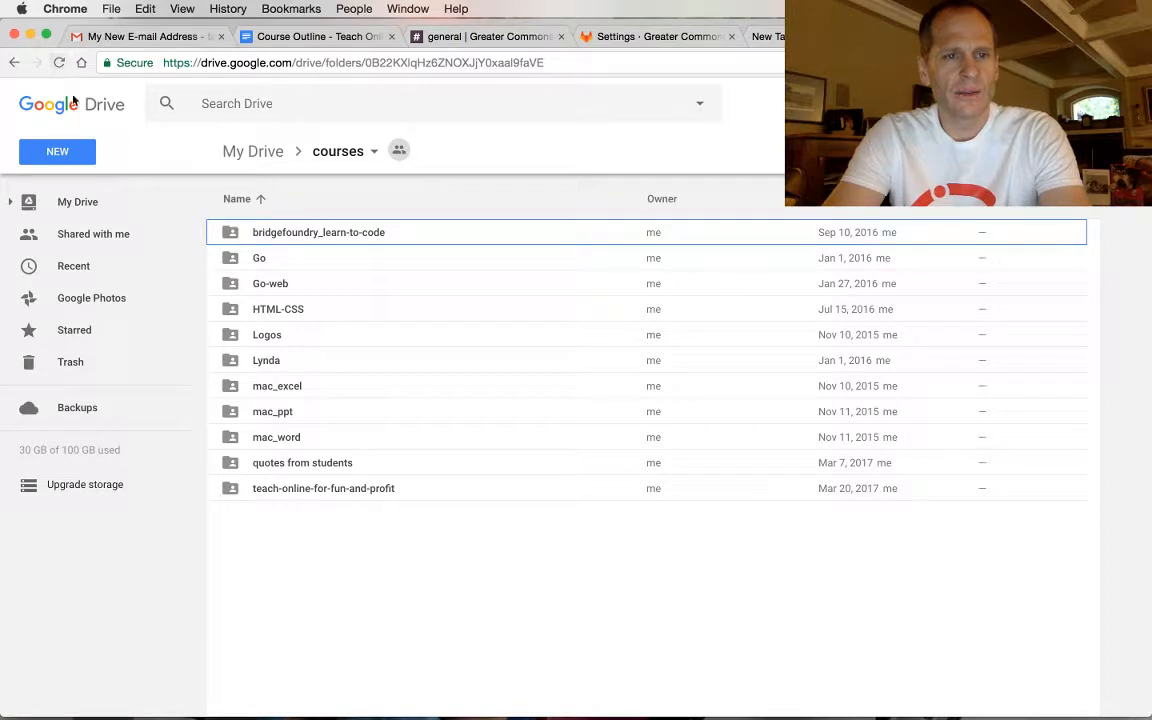
Search the web for "google drive" in a new browser tab and close that tab after viewing the results.
{"action": "key", "text": "super+t"}
{"action": "type", "text": "google"}
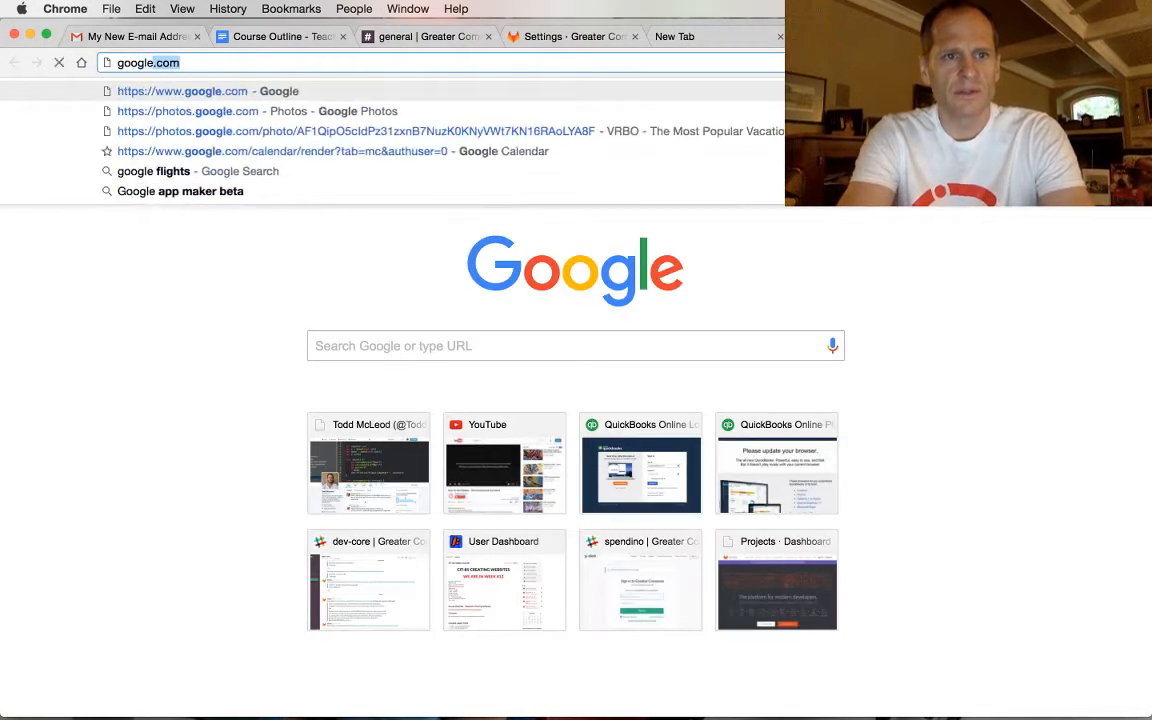
{"action": "type", "text": " drive"}
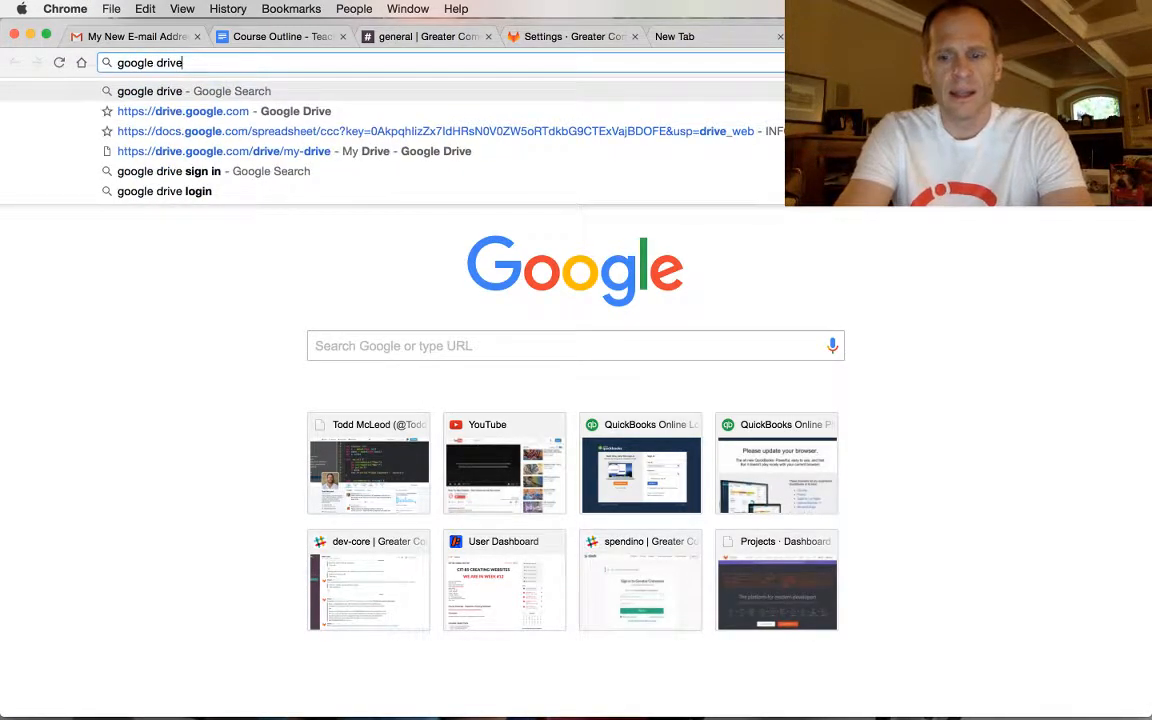
{"action": "key", "text": "Return"}
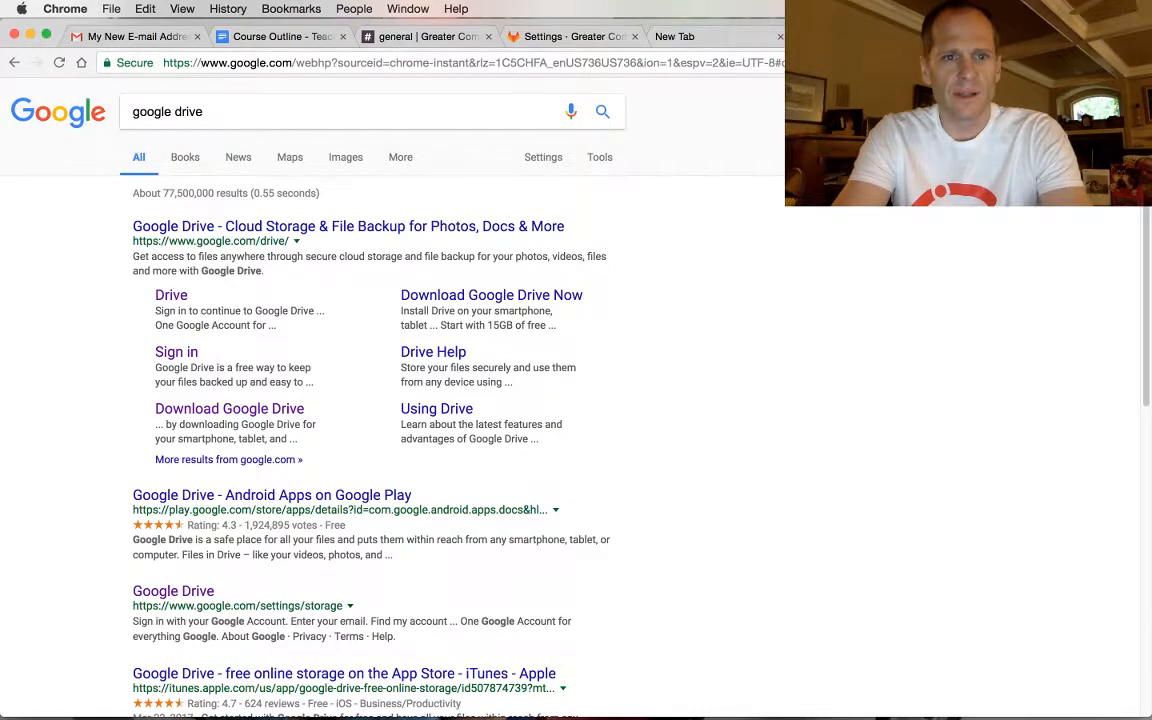
{"action": "key", "text": "super+w"}
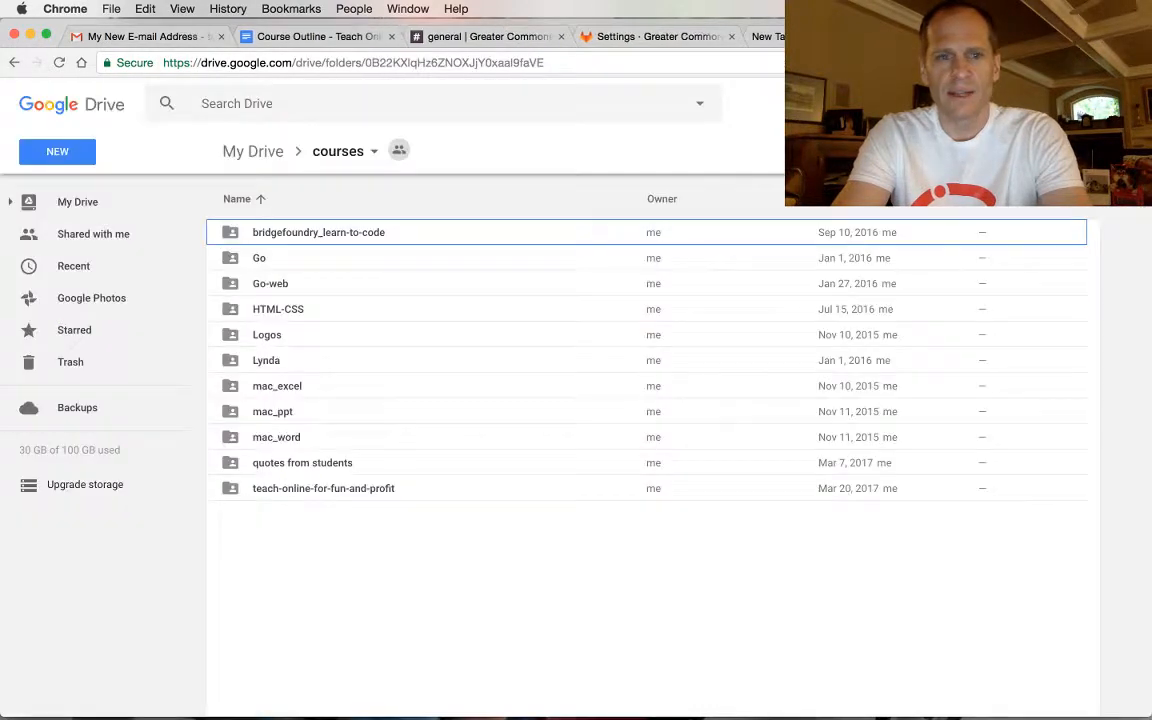
Look over the options for creating new items and the general Drive settings, including conversion of uploads to Google Docs editor format.
{"action": "left_click", "coordinate": [76, 151]}
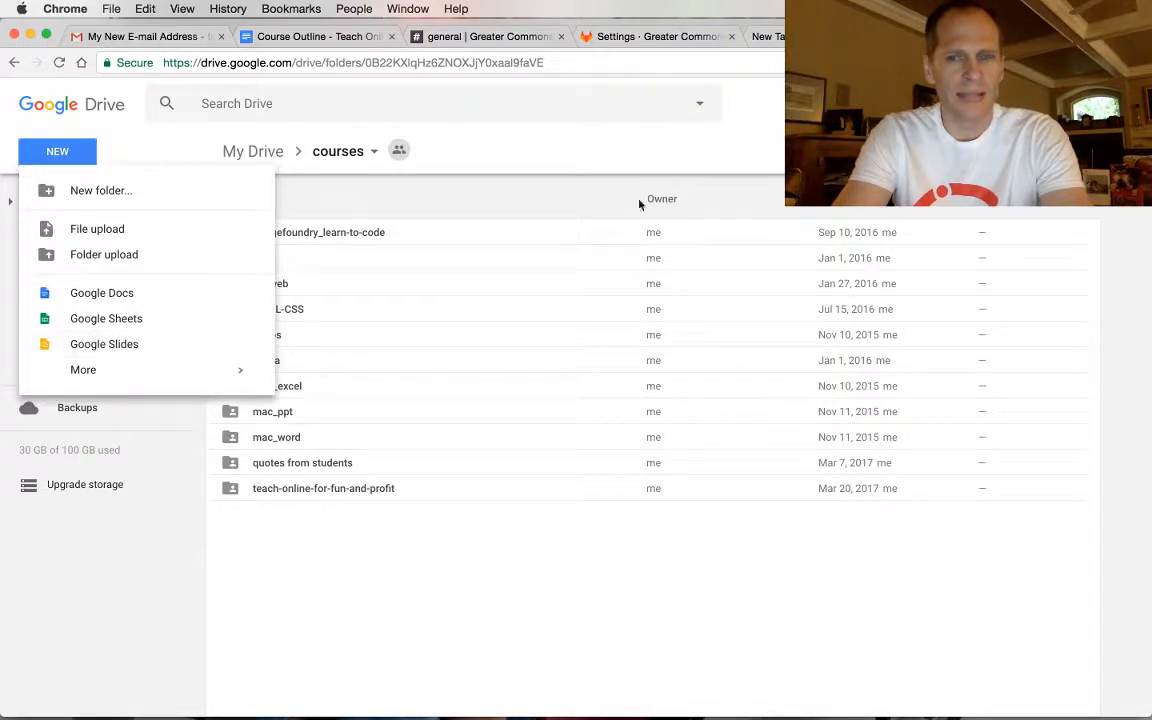
{"action": "left_click", "coordinate": [1118, 151]}
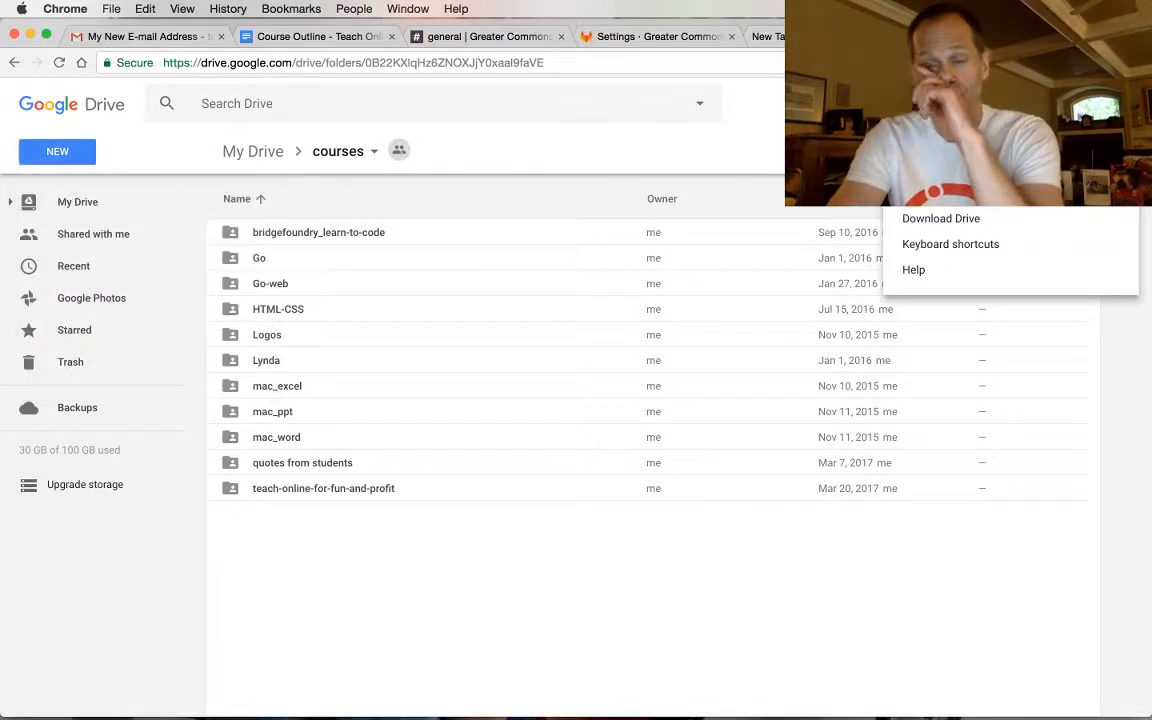
{"action": "left_click", "coordinate": [1037, 203]}
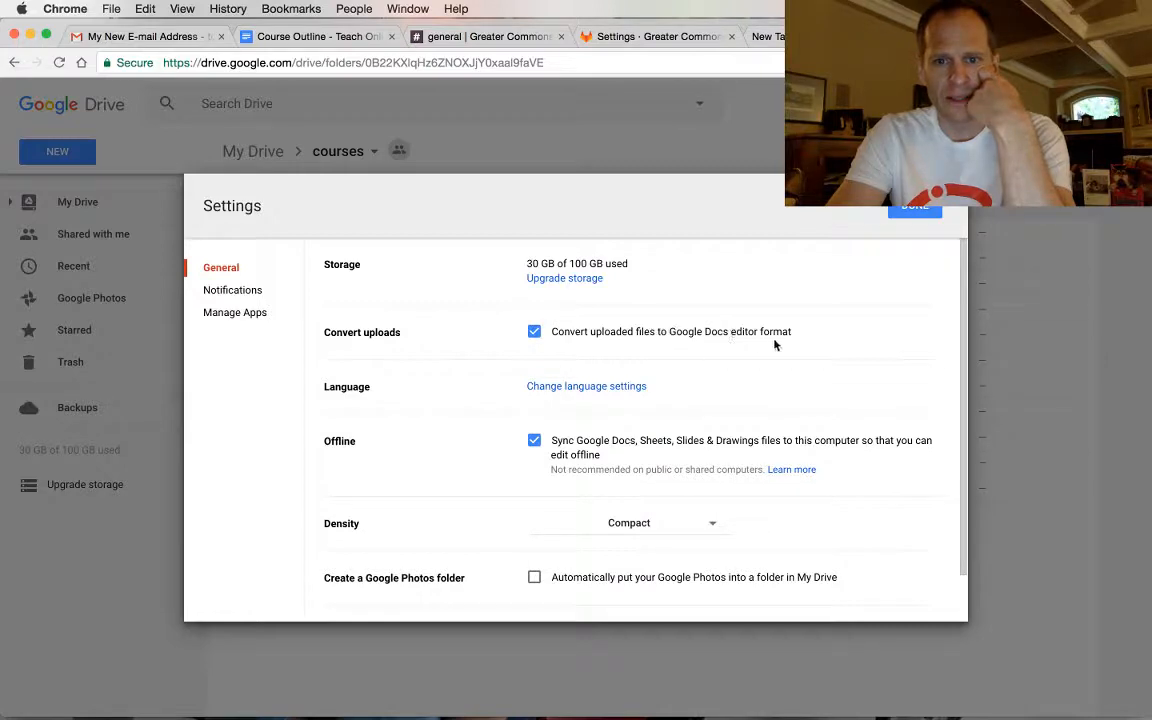
{"action": "left_click", "coordinate": [918, 212]}
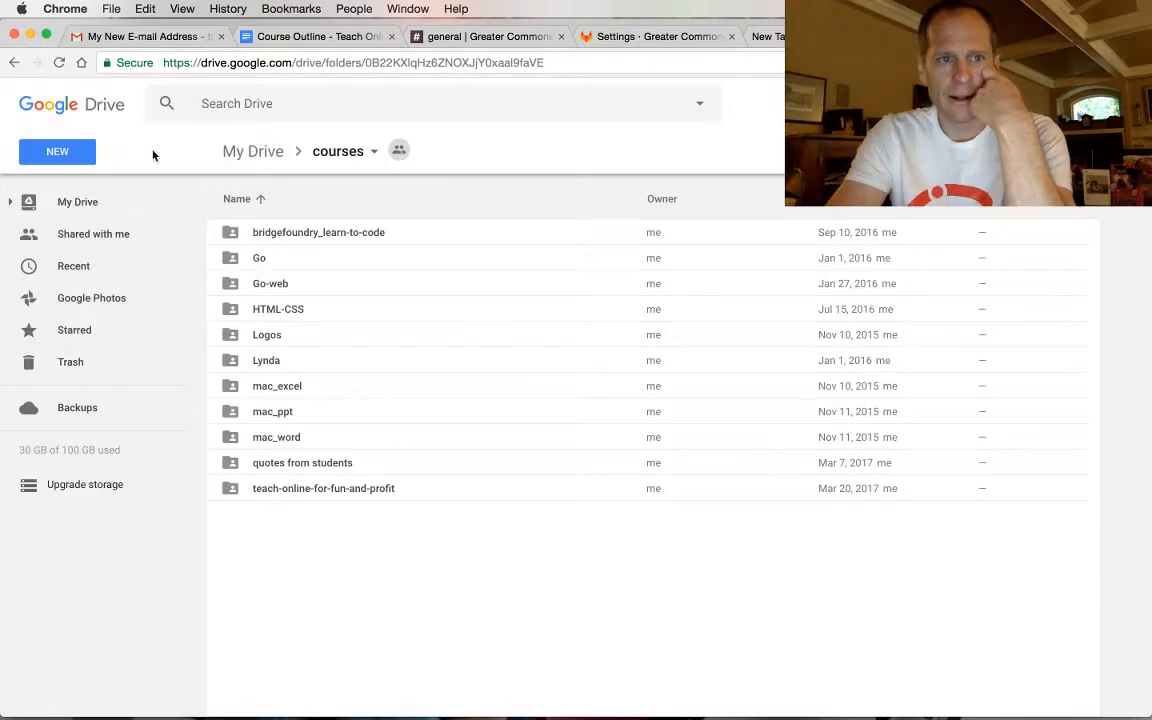
{"action": "left_click", "coordinate": [91, 152]}
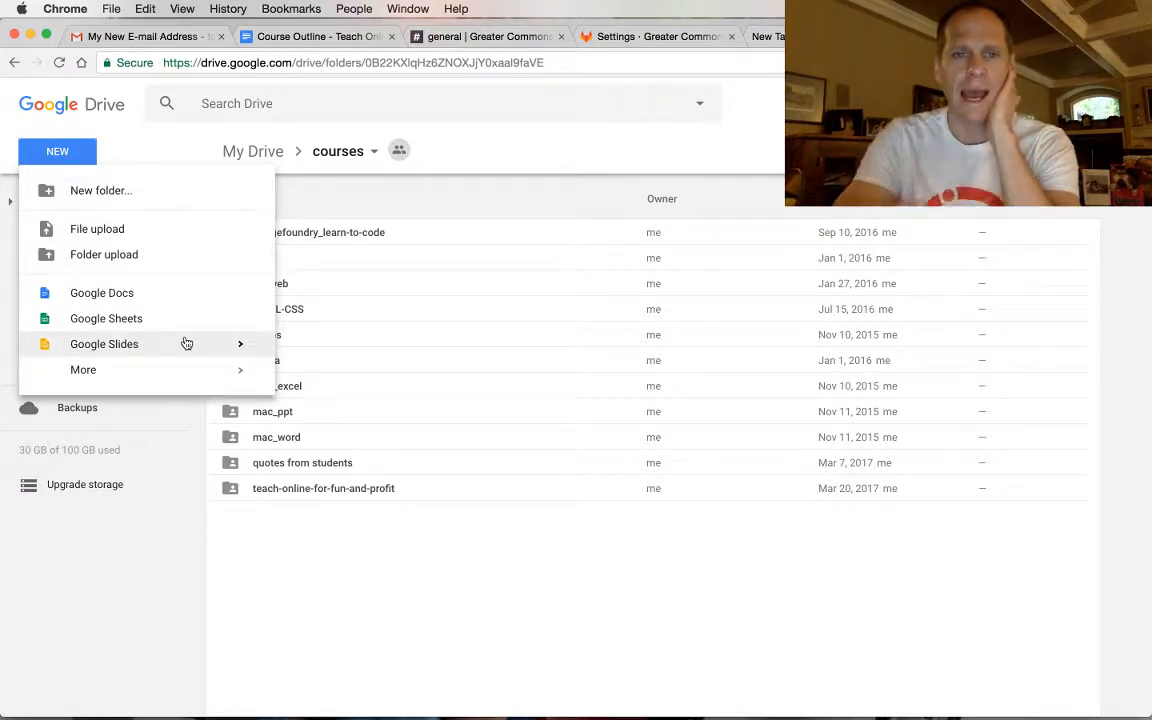
{"action": "left_click", "coordinate": [547, 153]}
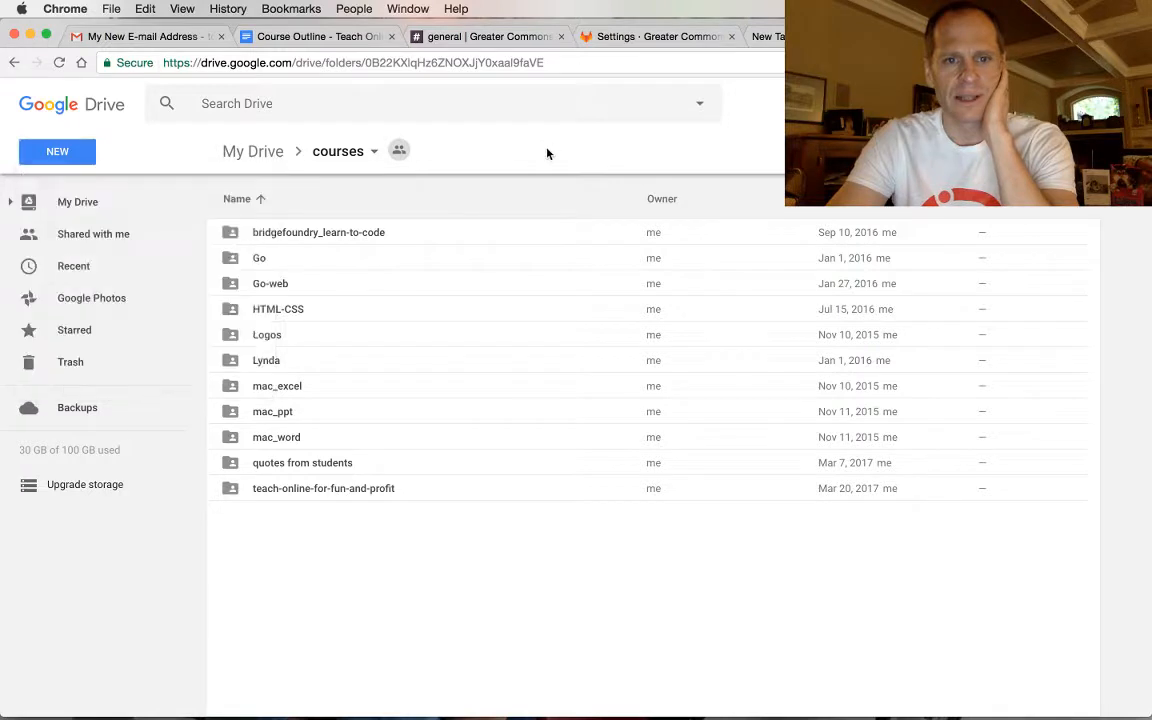
Open the "Evolution of an outline" presentation from teach-online-for-fun-and-profit, in the files-used-in-course folder inside teach-online.
{"action": "double_click", "coordinate": [343, 489]}
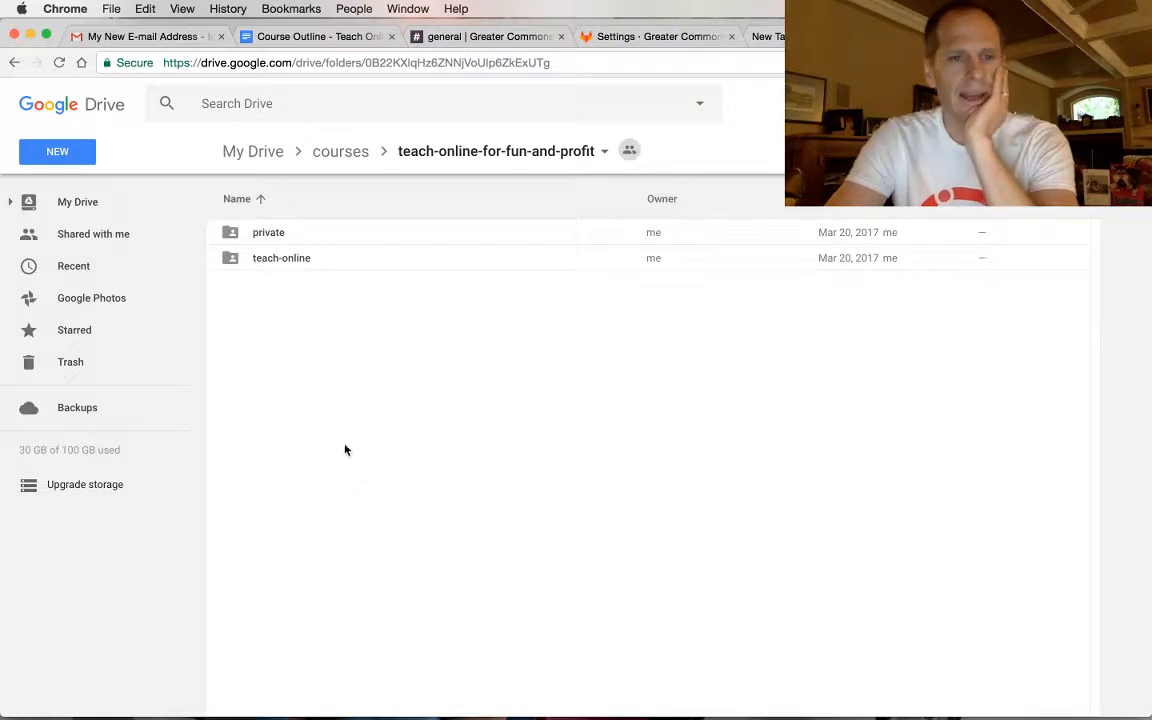
{"action": "double_click", "coordinate": [277, 260]}
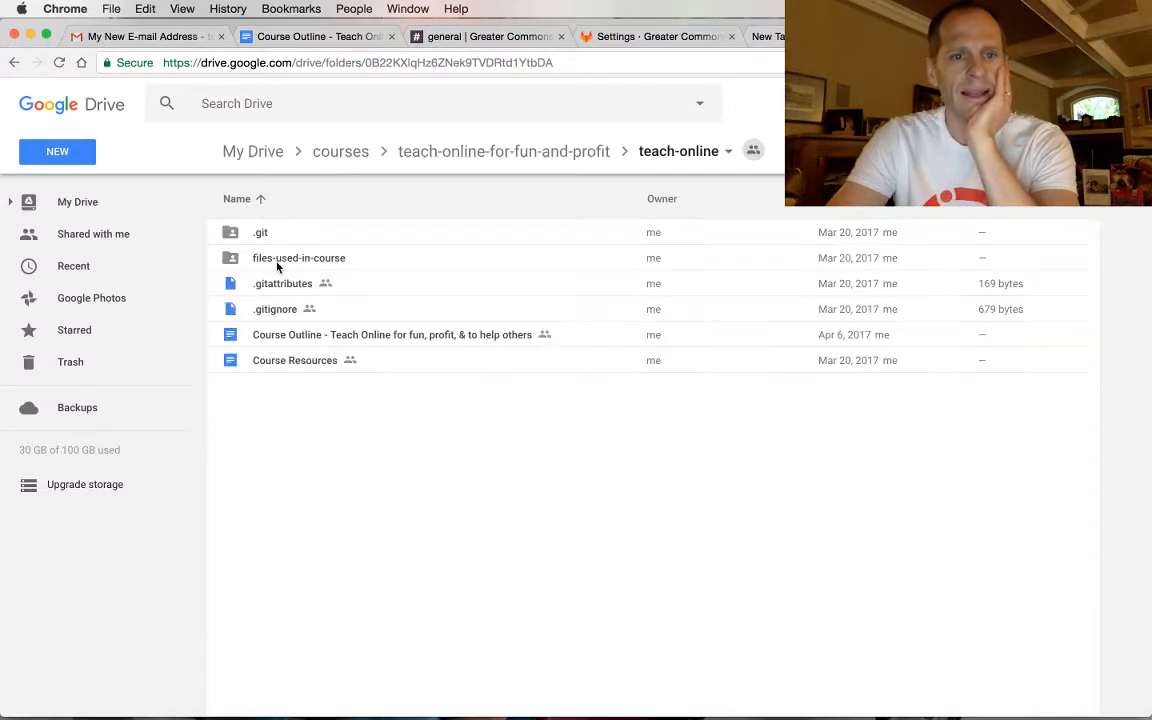
{"action": "double_click", "coordinate": [284, 258]}
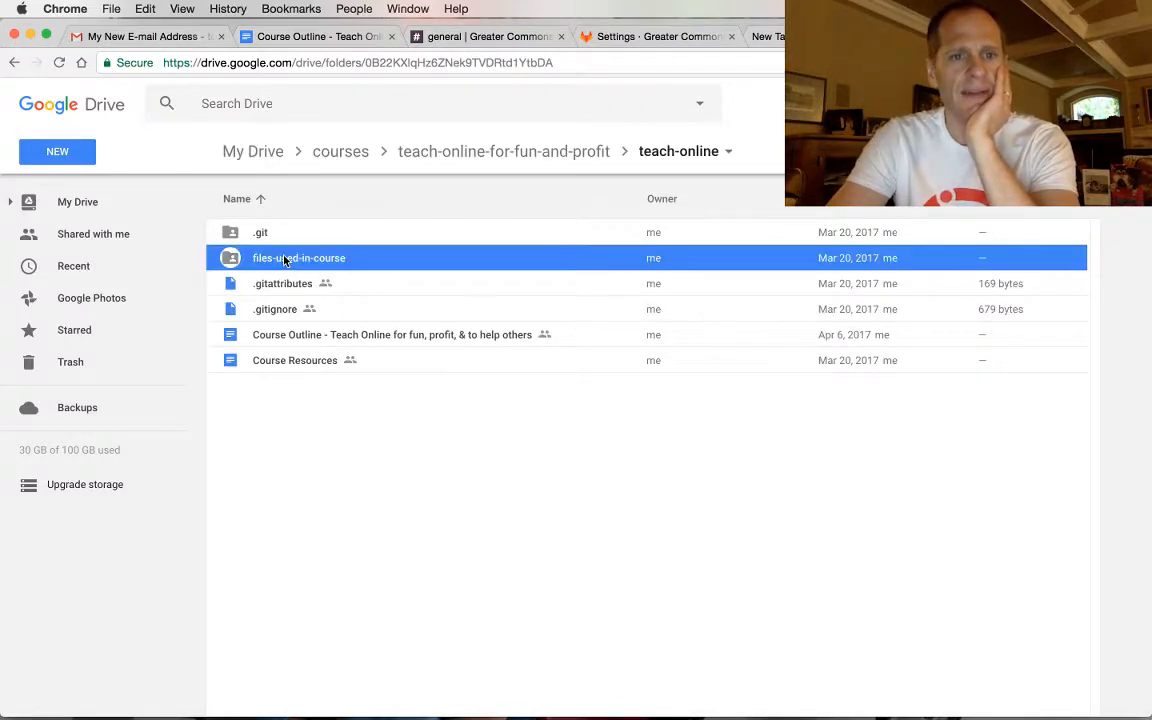
{"action": "left_click", "coordinate": [307, 362]}
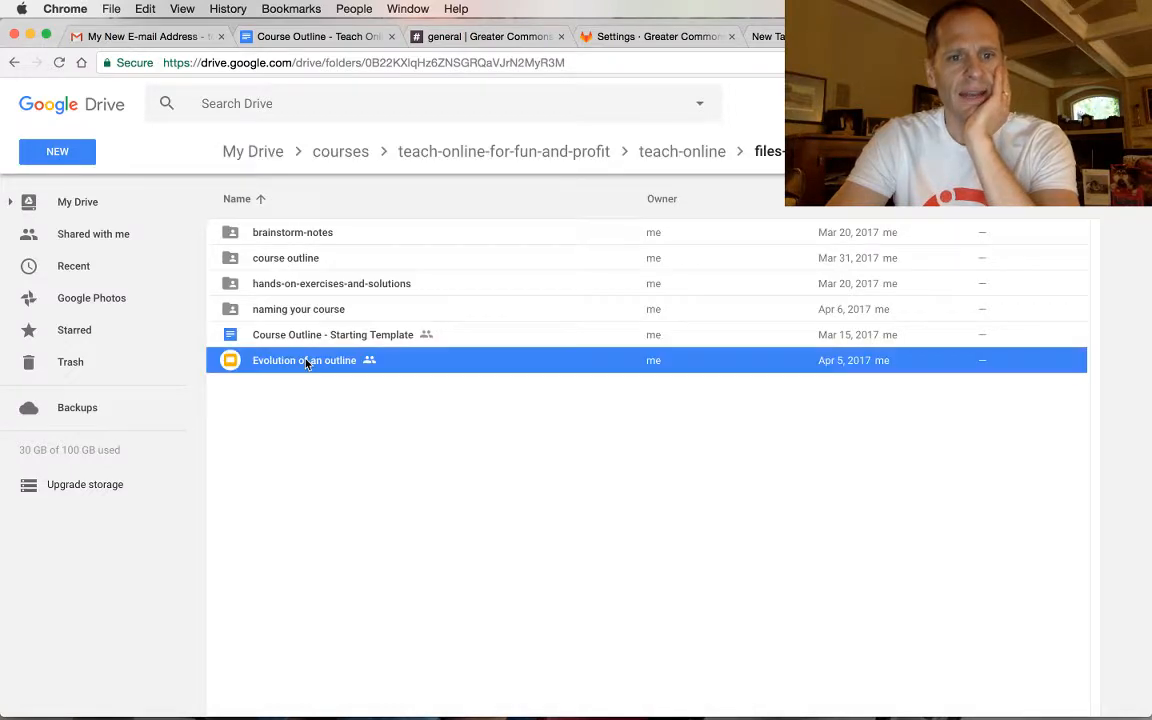
{"action": "double_click", "coordinate": [306, 362]}
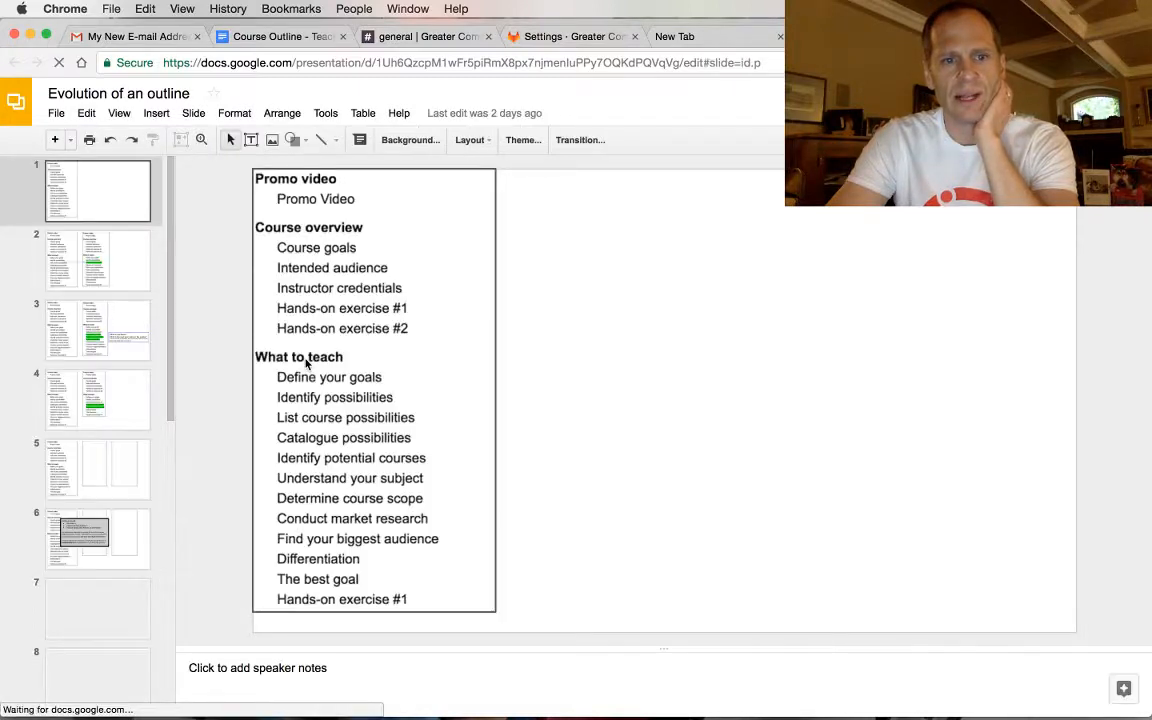
Look over the available slide layouts and the download options of the "Evolution of an outline" presentation, and close it.
{"action": "left_click", "coordinate": [71, 140]}
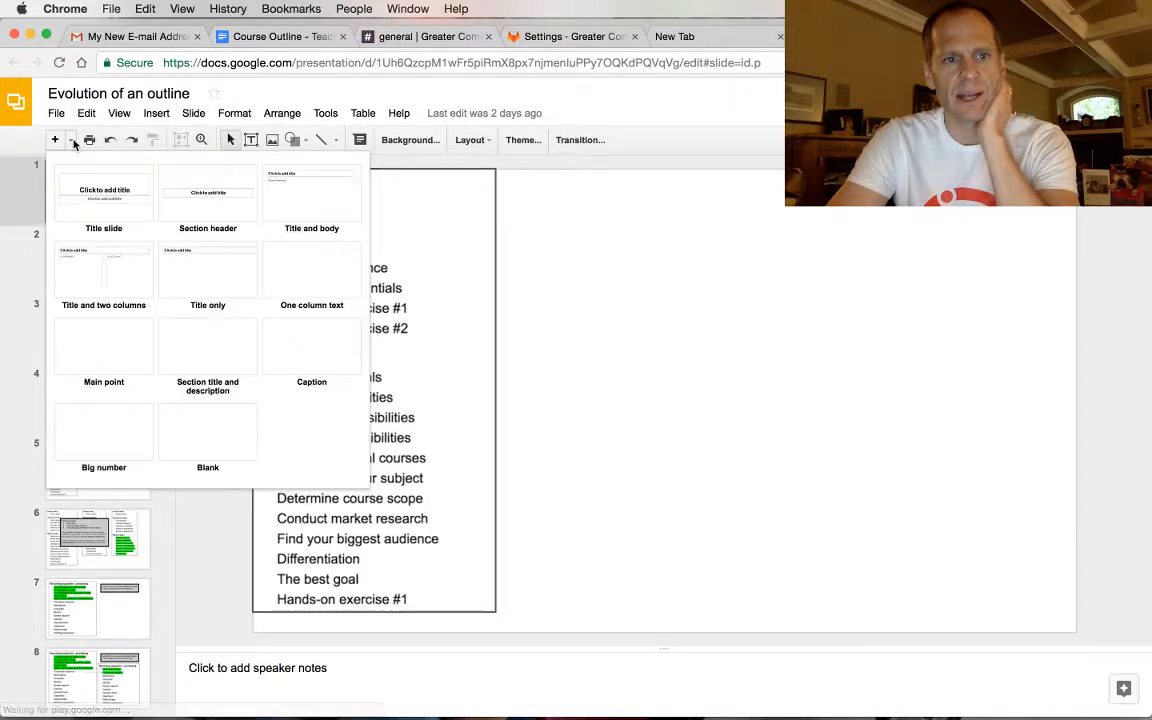
{"action": "left_click", "coordinate": [73, 142]}
{"action": "left_click", "coordinate": [60, 114]}
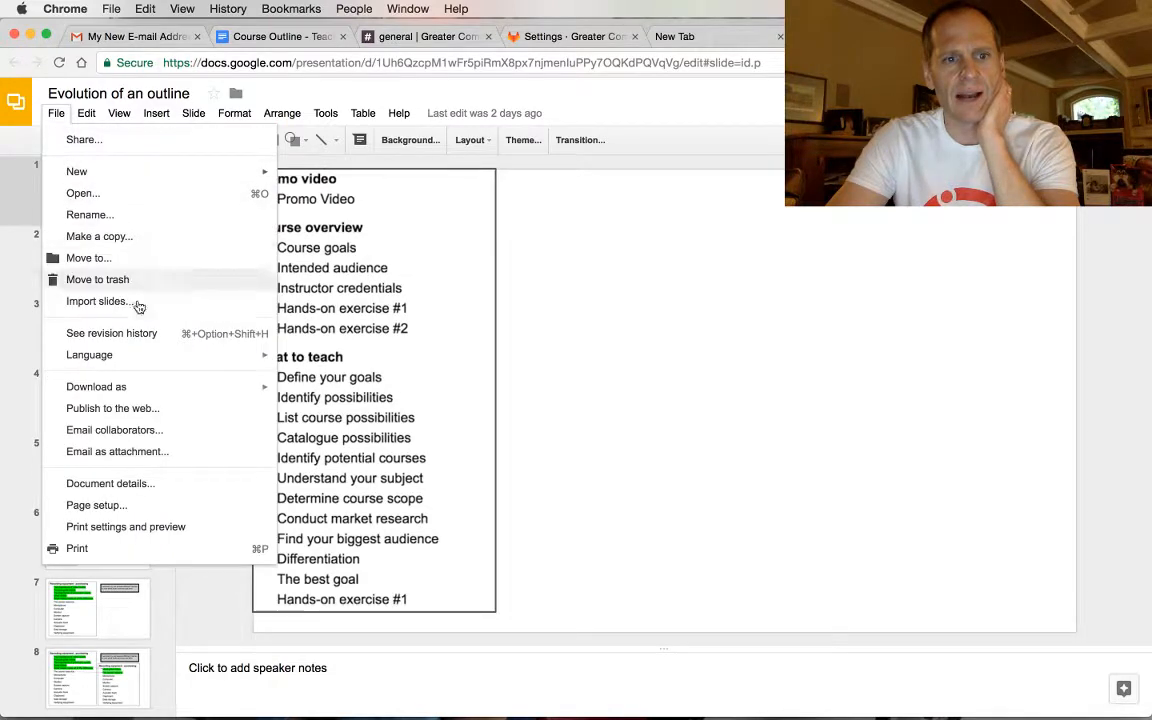
{"action": "mouse_move", "coordinate": [180, 387]}
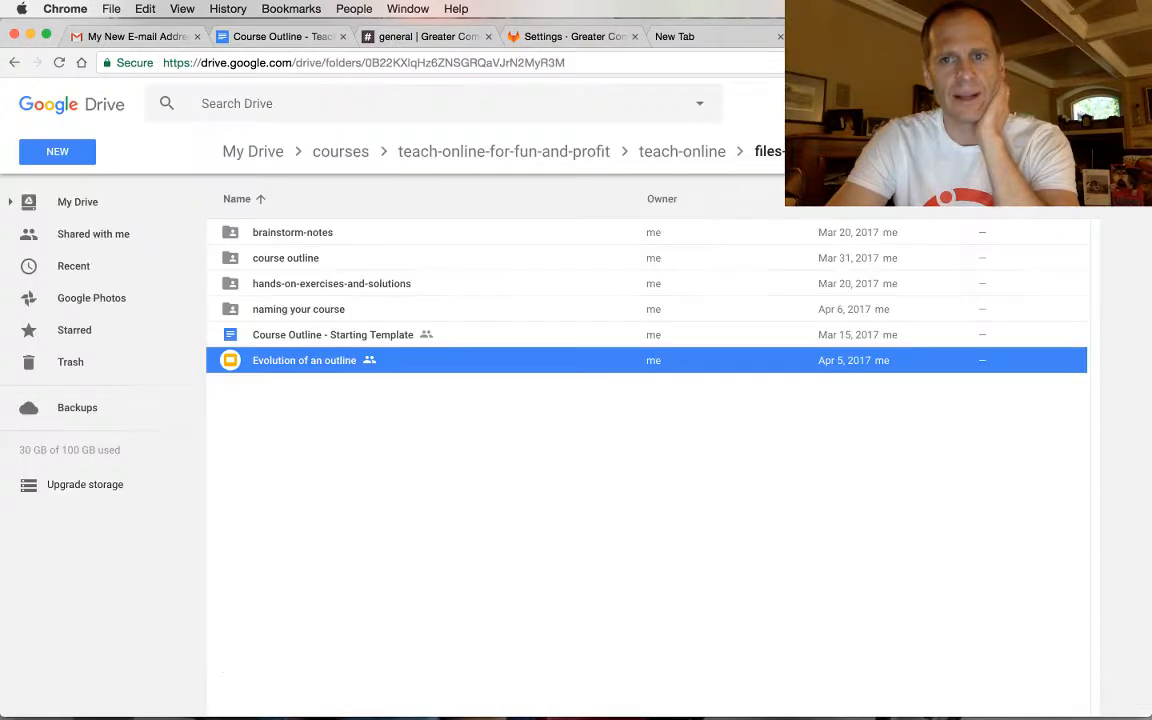
Return to the courses folder and check which kinds of items can be created there.
{"action": "left_click", "coordinate": [326, 156]}
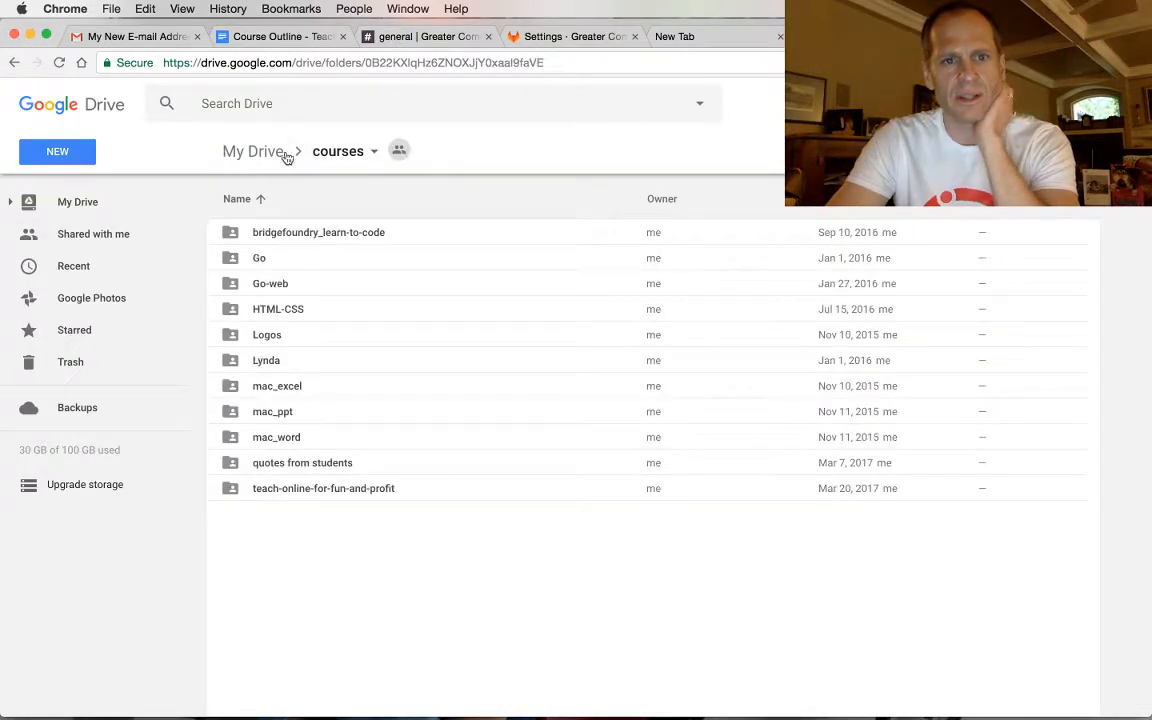
{"action": "left_click", "coordinate": [75, 152]}
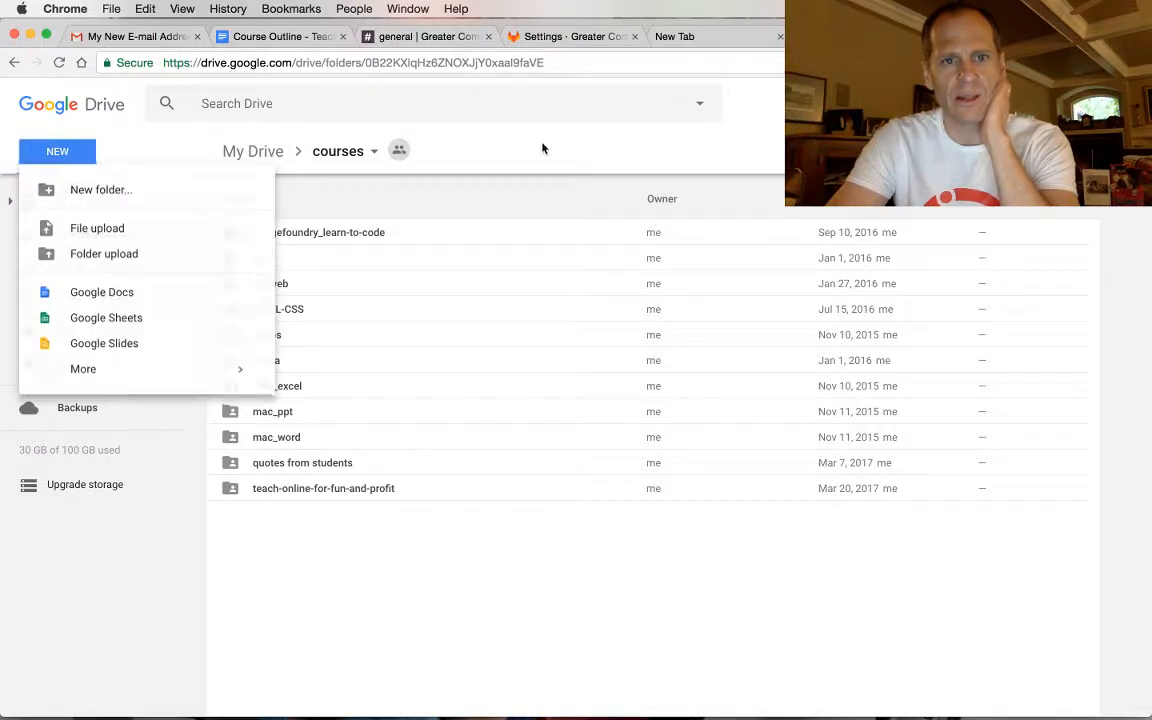
{"action": "left_click", "coordinate": [514, 141]}
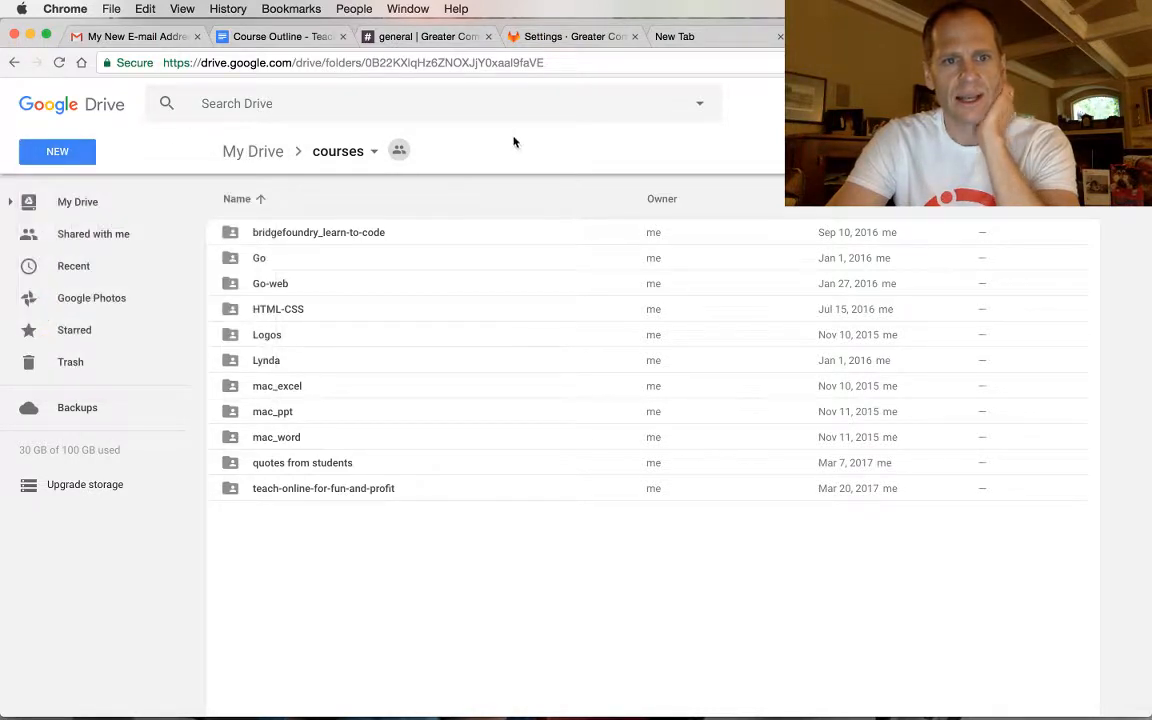
View the contents of the private folder inside teach-online-for-fun-and-profit and return to its parent folder.
{"action": "left_click", "coordinate": [300, 490]}
{"action": "double_click", "coordinate": [300, 490]}
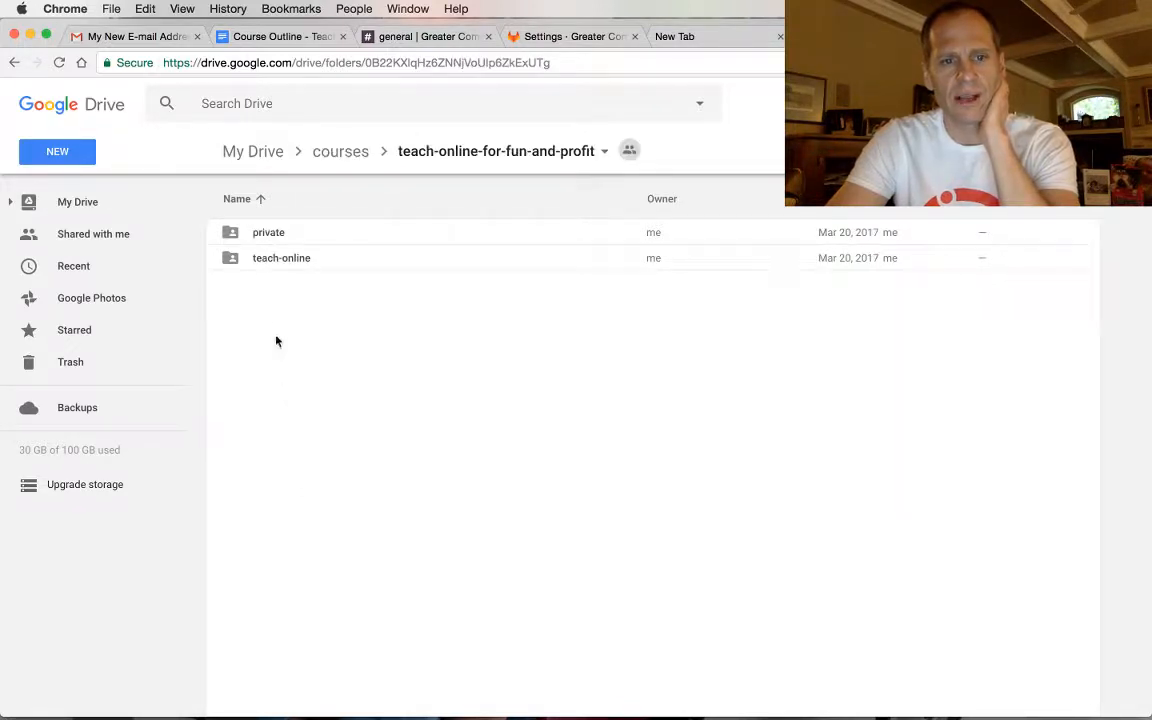
{"action": "left_click", "coordinate": [270, 237]}
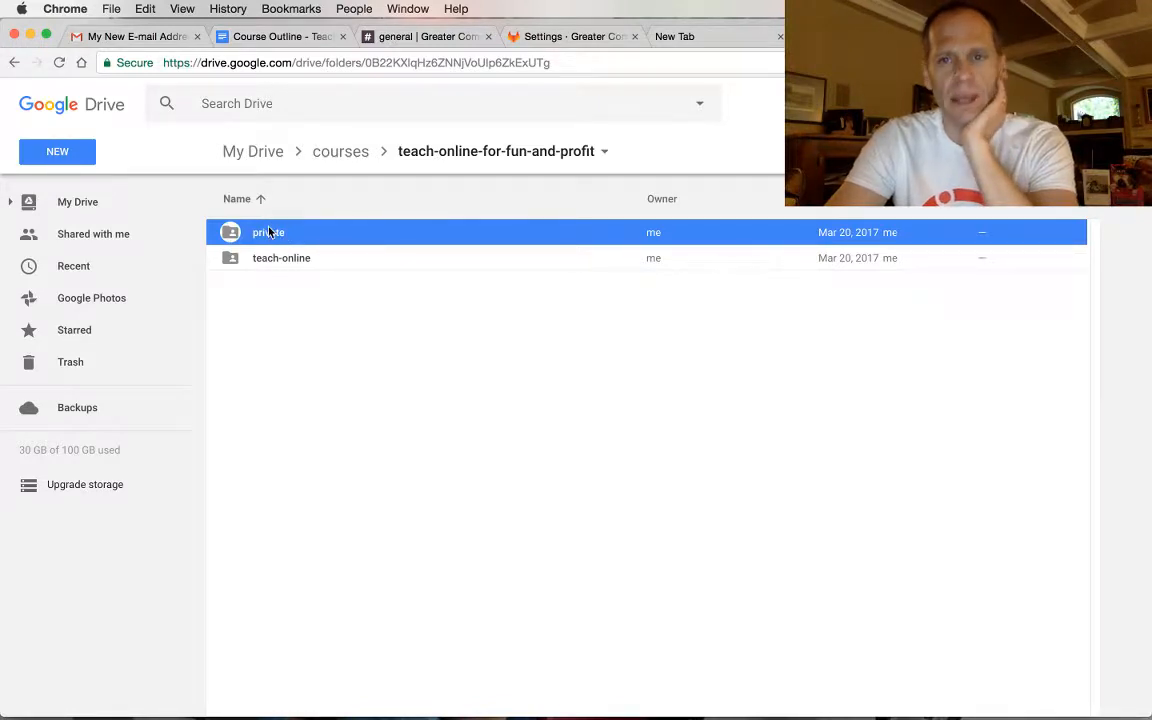
{"action": "double_click", "coordinate": [267, 233]}
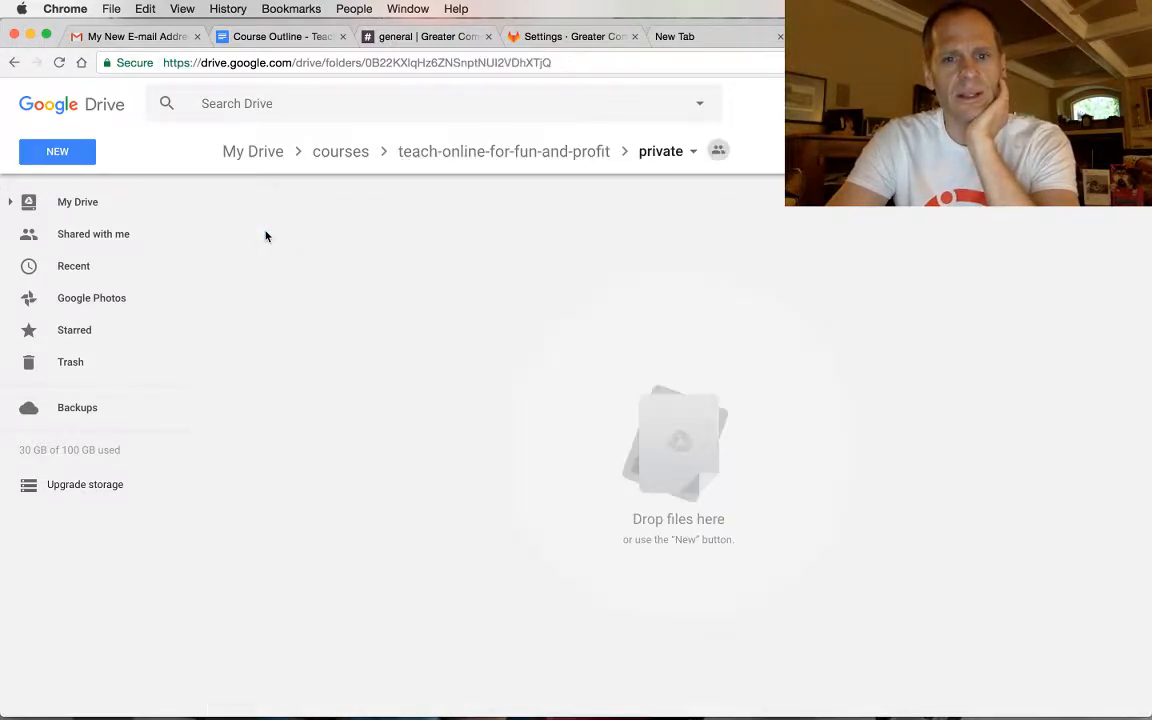
{"action": "left_click", "coordinate": [550, 153]}
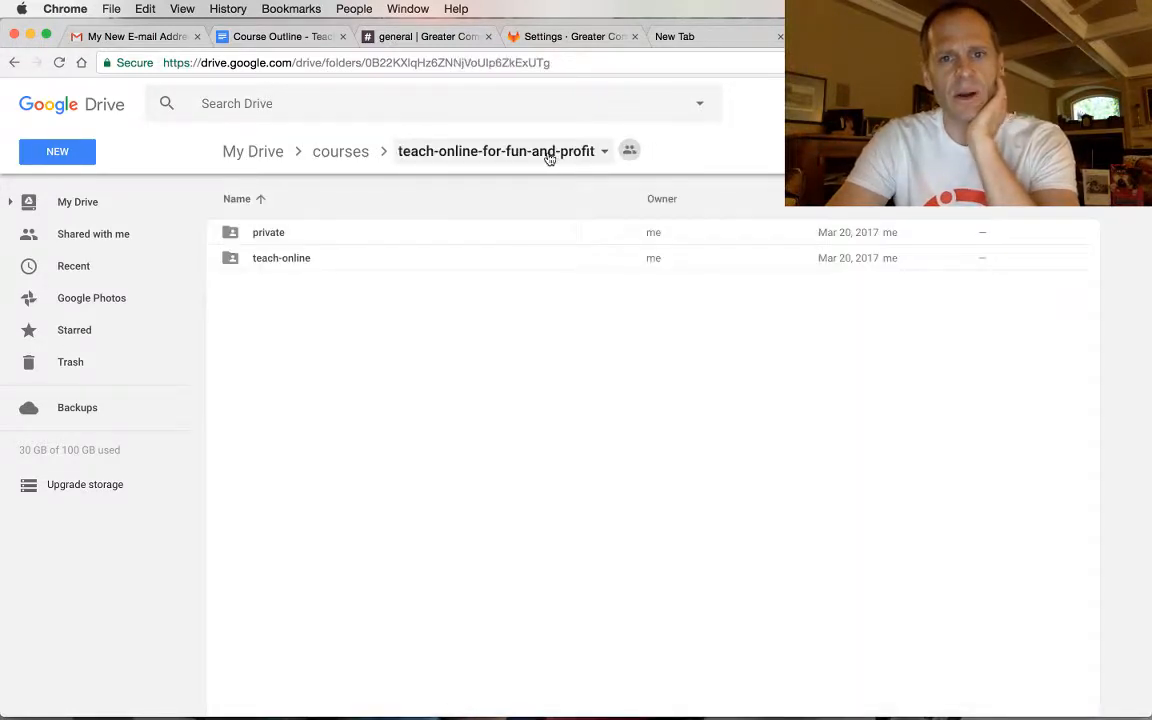
Open the "Course Outline - Teach Online for fun, profit, & to help others" document from the teach-online folder.
{"action": "left_click", "coordinate": [281, 236]}
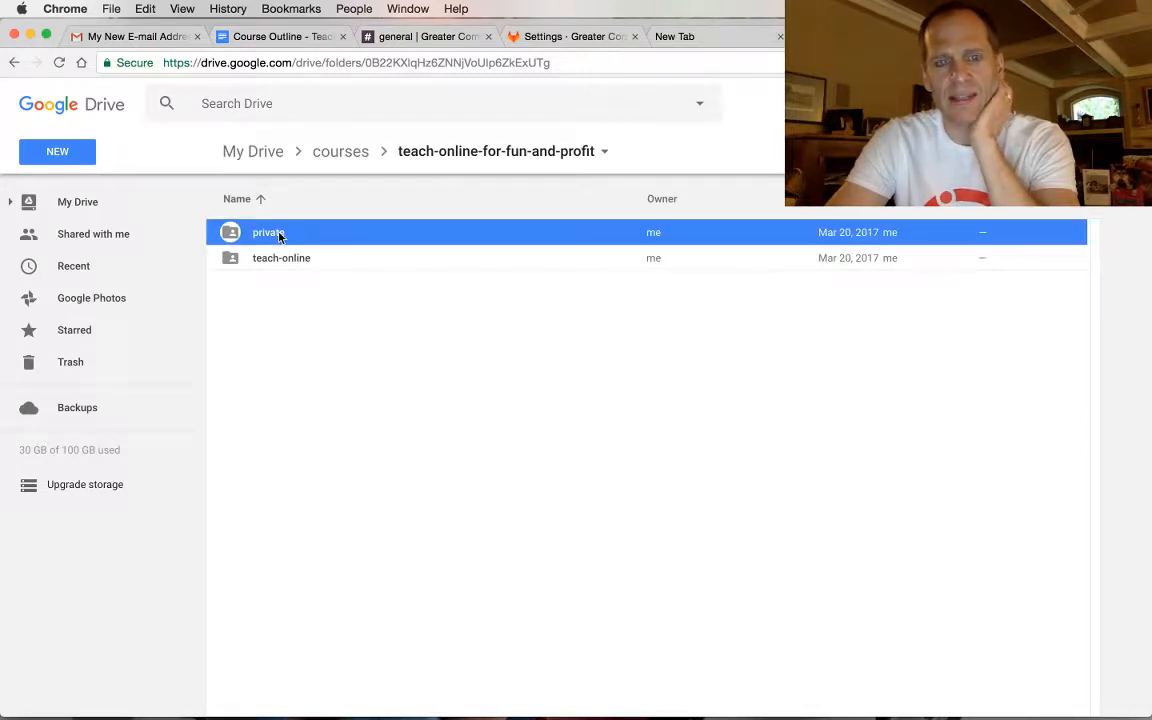
{"action": "left_click", "coordinate": [295, 260]}
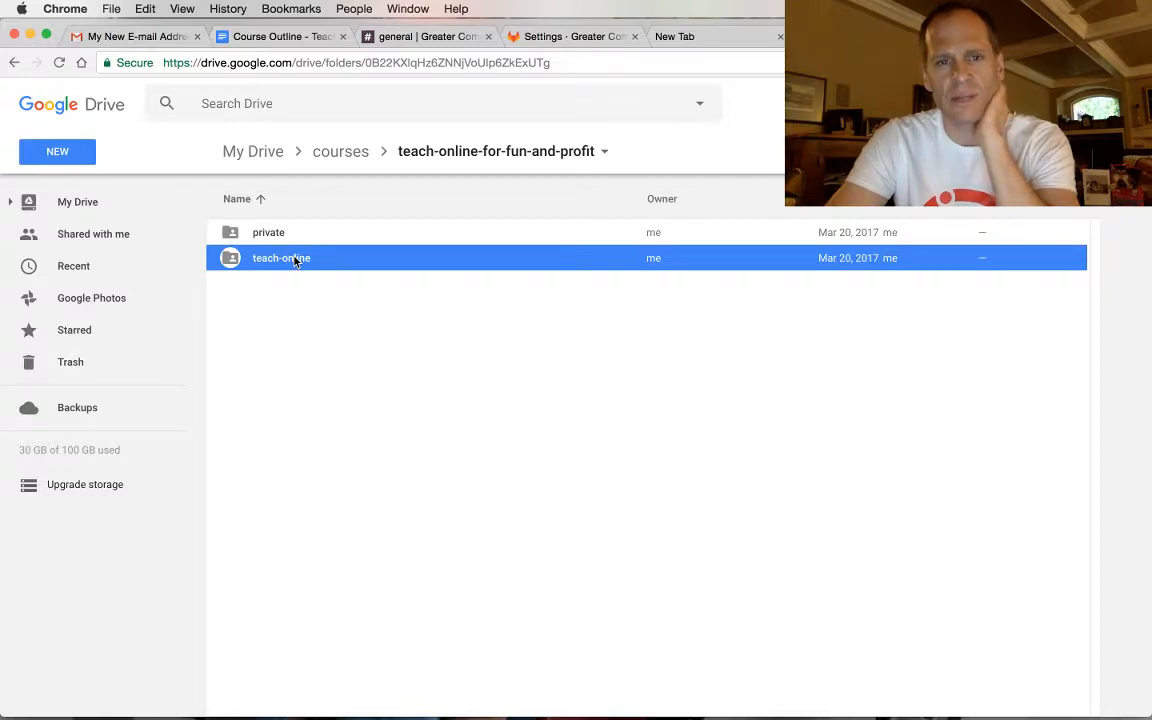
{"action": "double_click", "coordinate": [295, 260]}
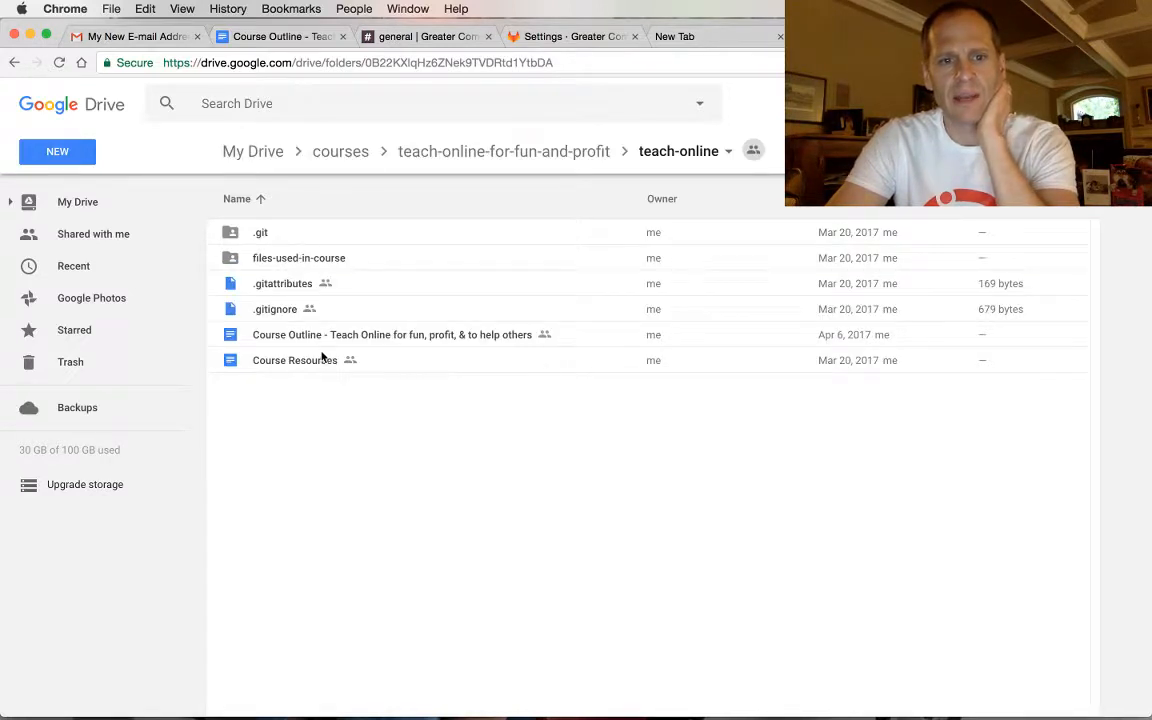
{"action": "double_click", "coordinate": [311, 335]}
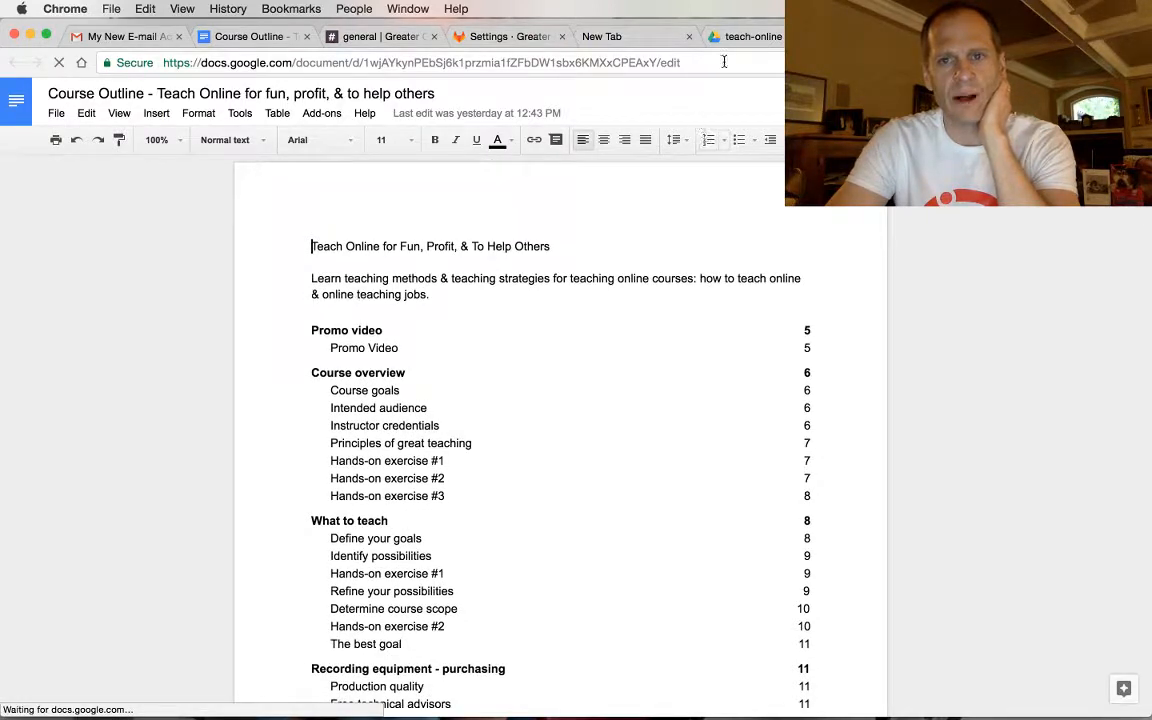
Preview notes-01.jpg from the brainstorm-notes folder inside files-used-in-course, close the preview and return to the courses folder.
{"action": "left_click", "coordinate": [745, 37]}
{"action": "double_click", "coordinate": [316, 258]}
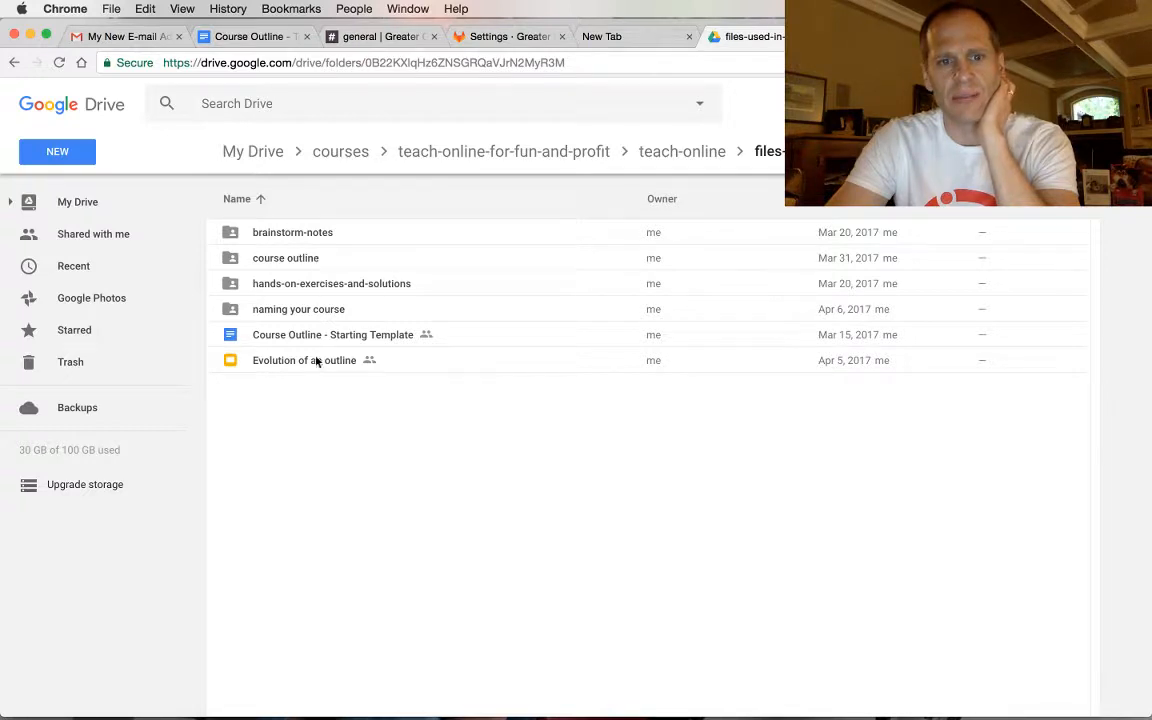
{"action": "left_click", "coordinate": [313, 365]}
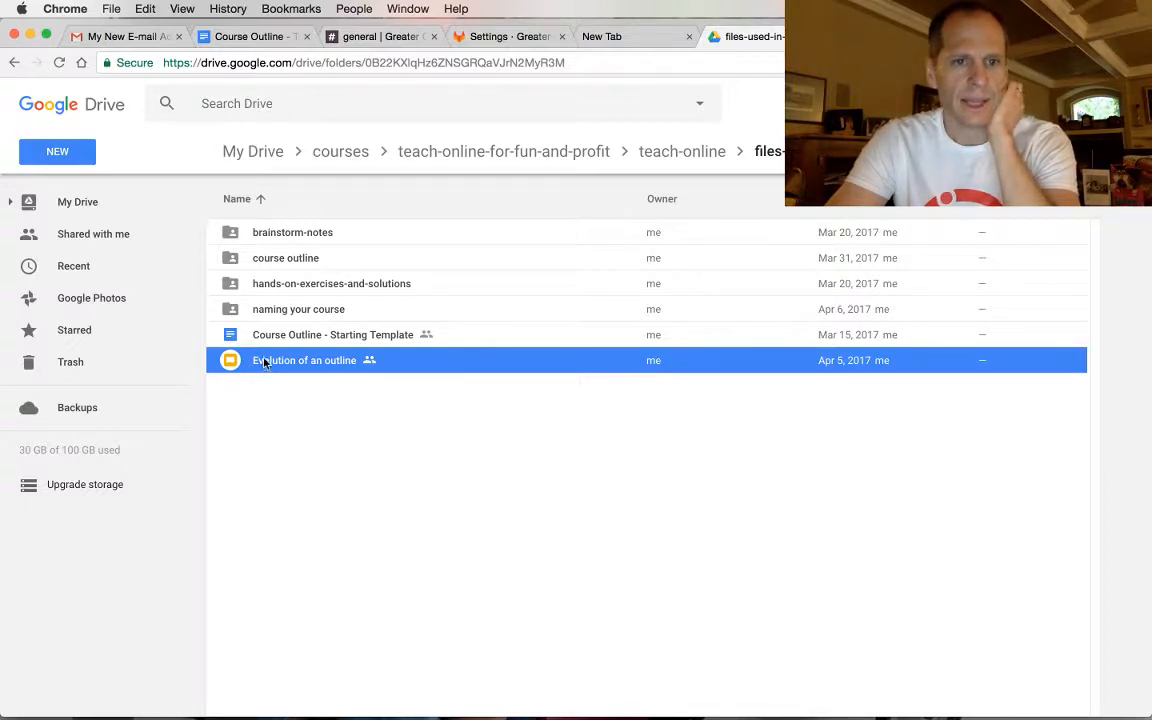
{"action": "double_click", "coordinate": [309, 236]}
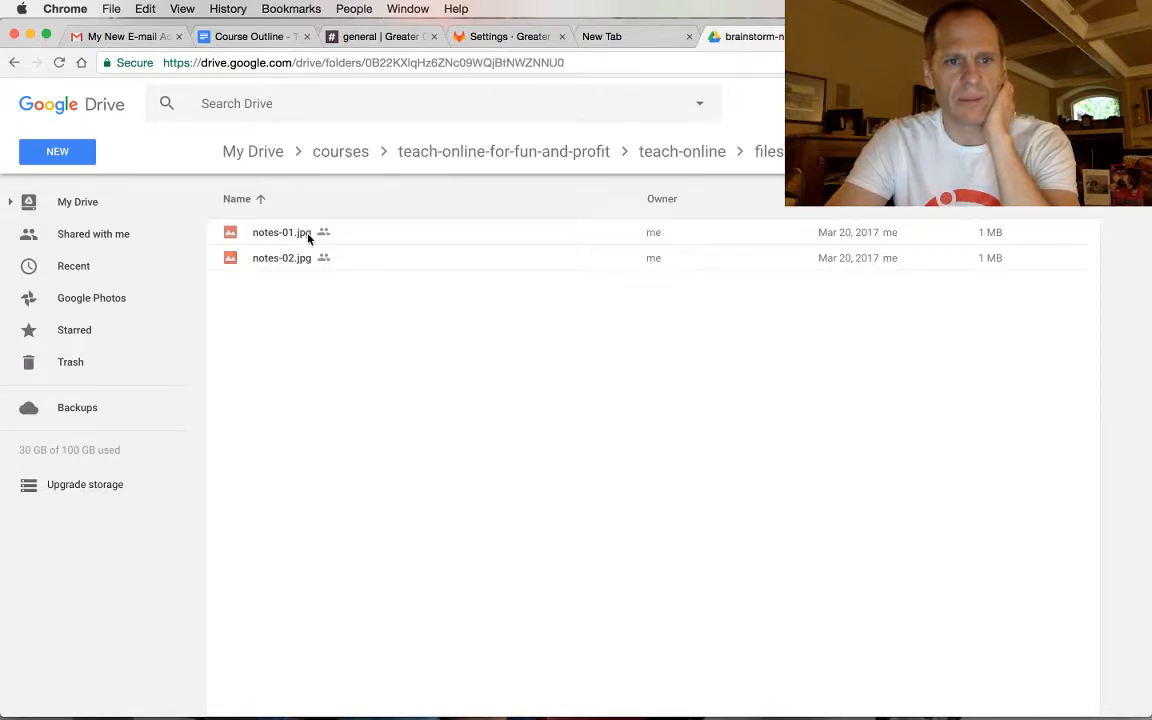
{"action": "double_click", "coordinate": [300, 235]}
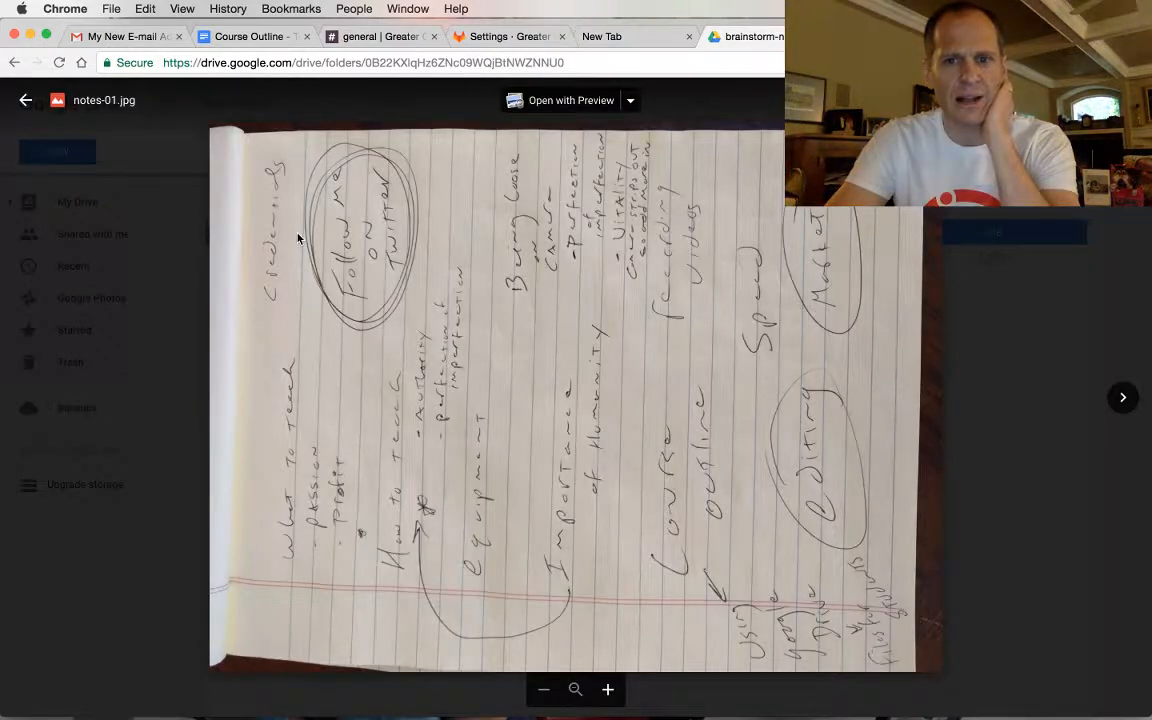
{"action": "key", "text": "Escape"}
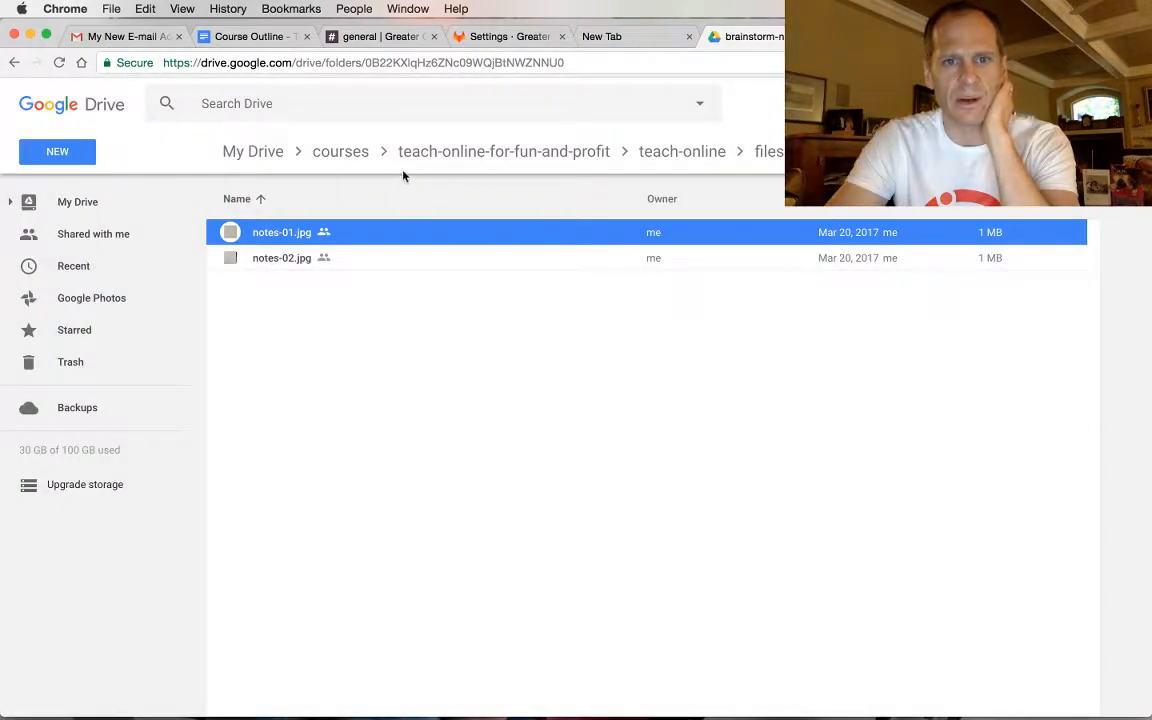
{"action": "left_click", "coordinate": [321, 164]}
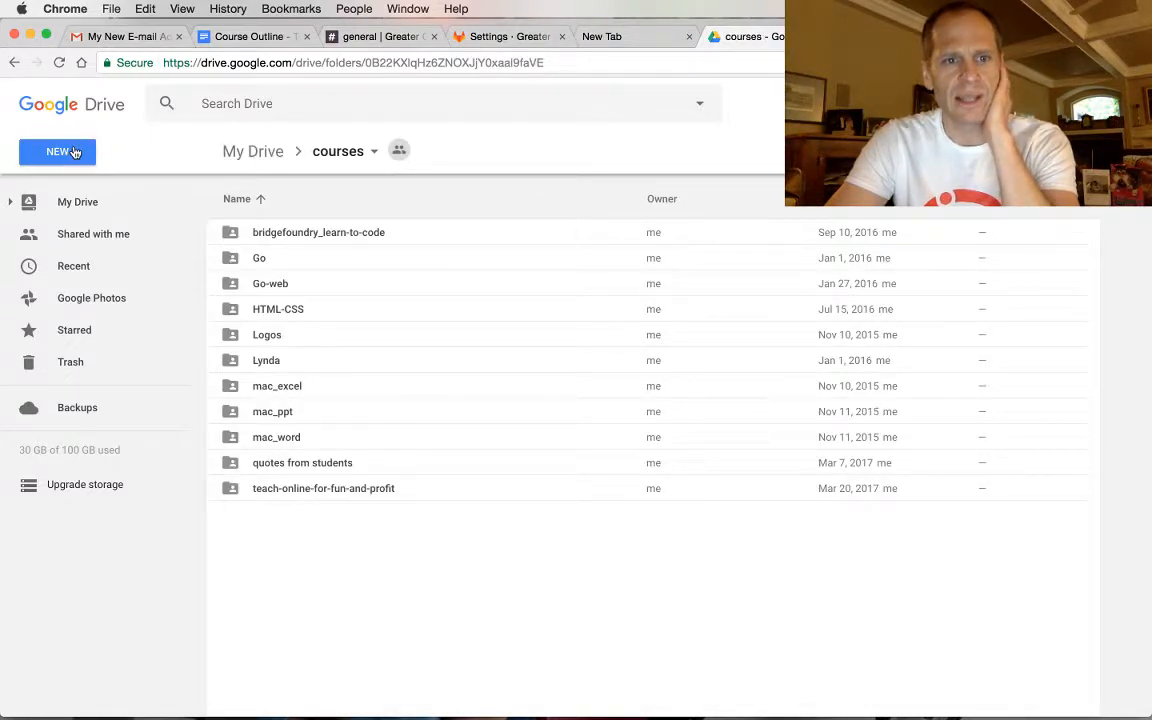
Create a new Google Form inside the shared courses folder, accepting the folder's sharing permissions.
{"action": "left_click", "coordinate": [67, 156]}
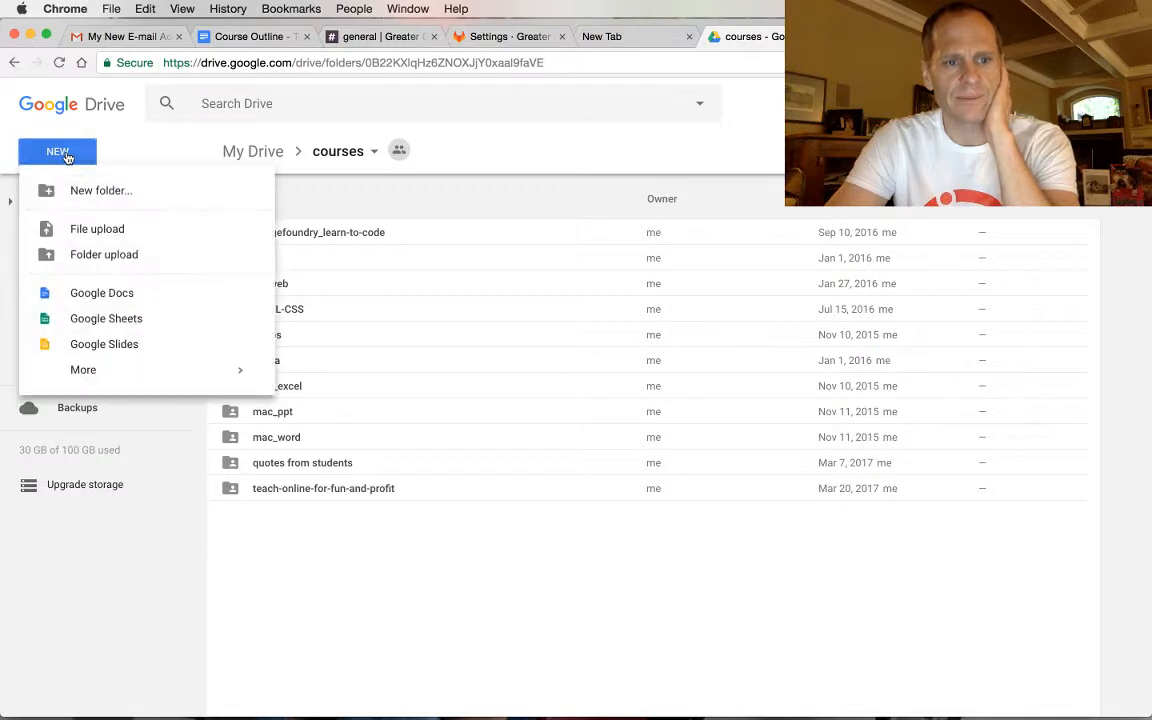
{"action": "mouse_move", "coordinate": [85, 376]}
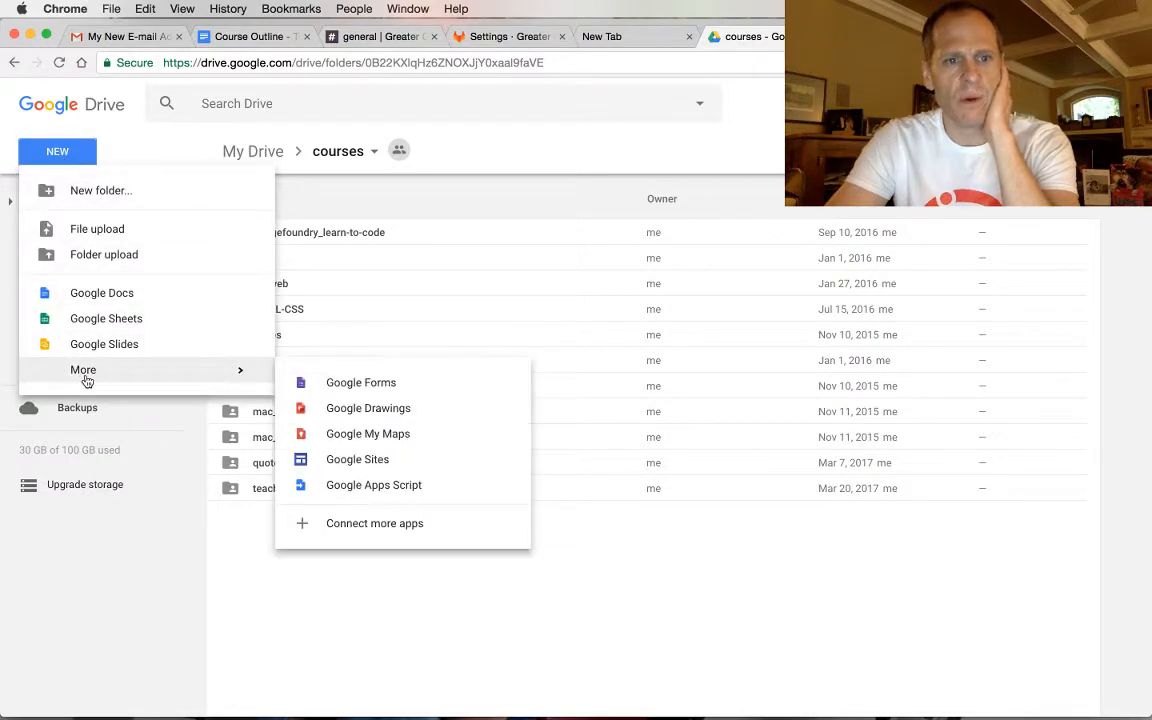
{"action": "left_click", "coordinate": [382, 385]}
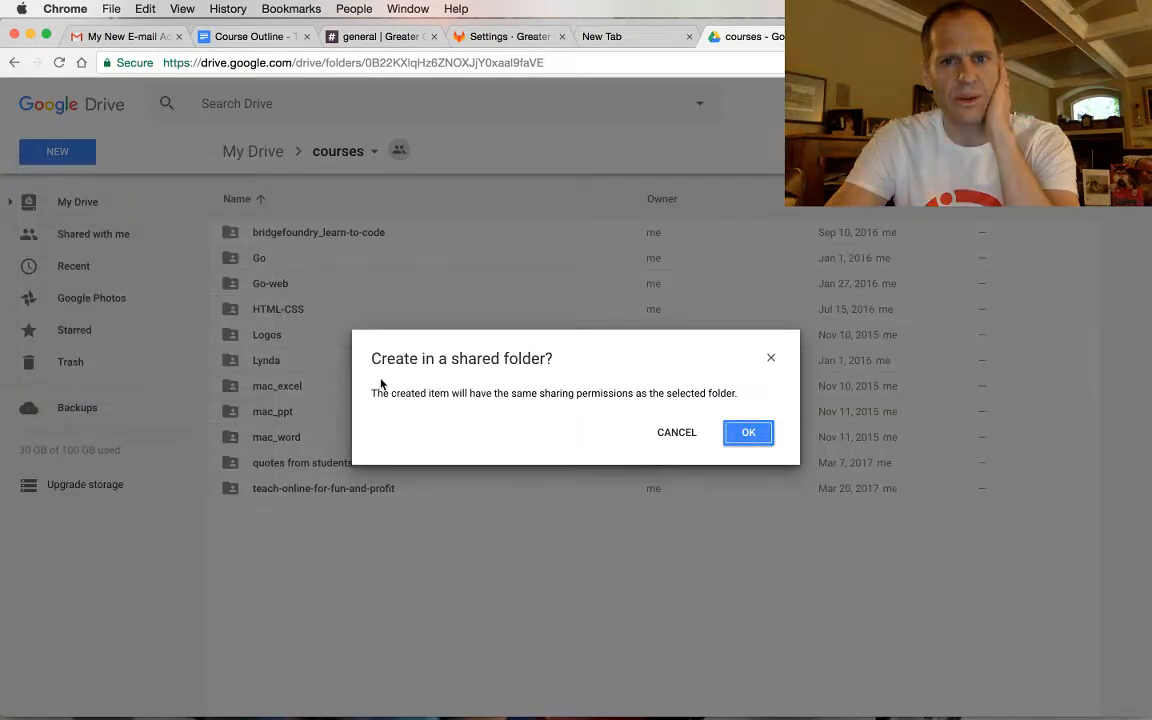
{"action": "left_click", "coordinate": [750, 436]}
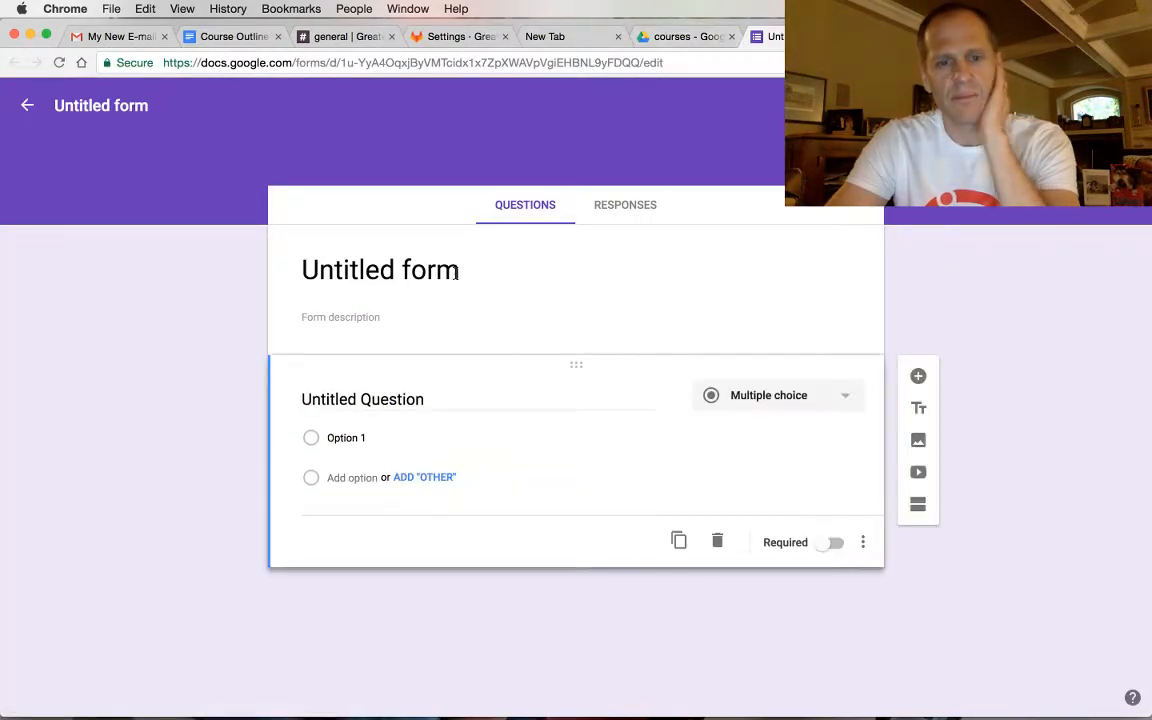
Keep the first question as multiple choice and word it "This video is great. I am learning a lot!".
{"action": "left_click", "coordinate": [845, 398]}
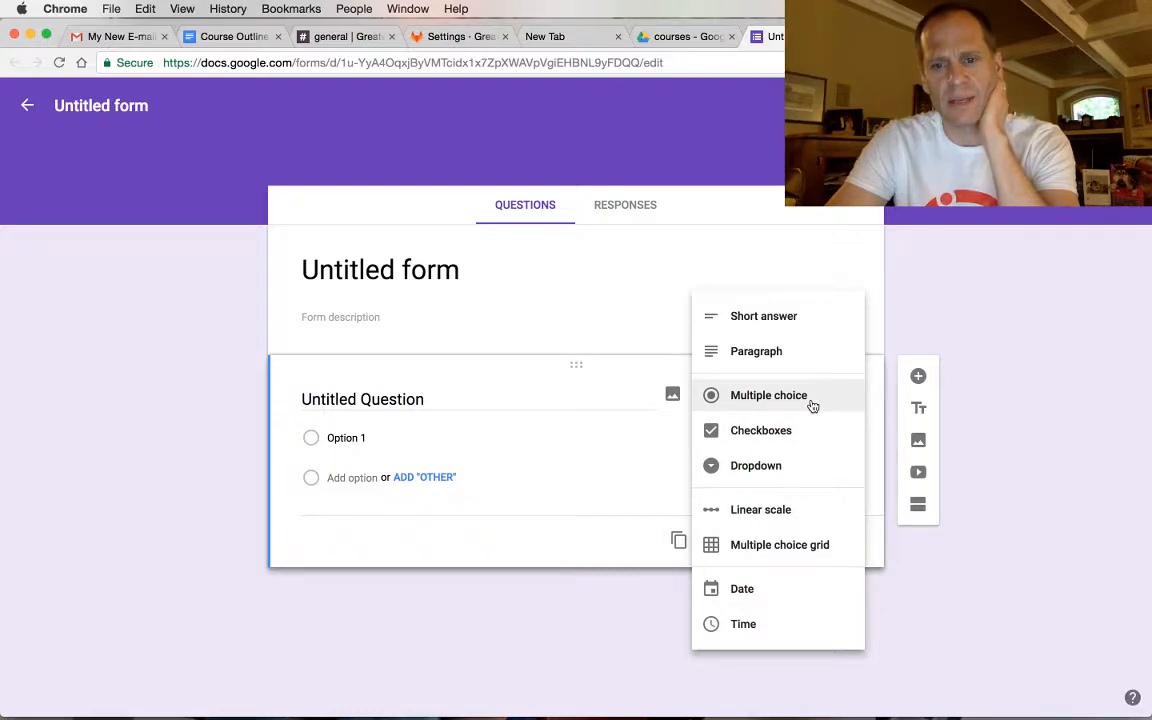
{"action": "left_click", "coordinate": [411, 395]}
{"action": "type", "text": "Are"}
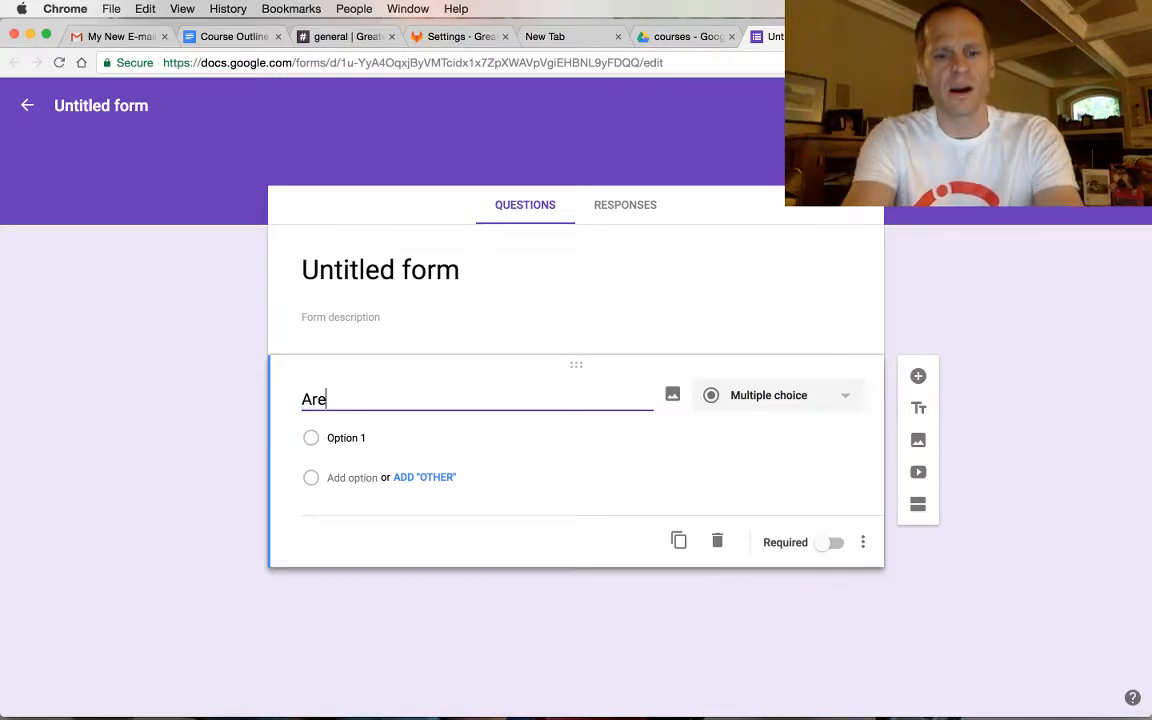
{"action": "key", "text": "BackSpace"}
{"action": "key", "text": "BackSpace"}
{"action": "key", "text": "BackSpace"}
{"action": "type", "text": "This video is "}
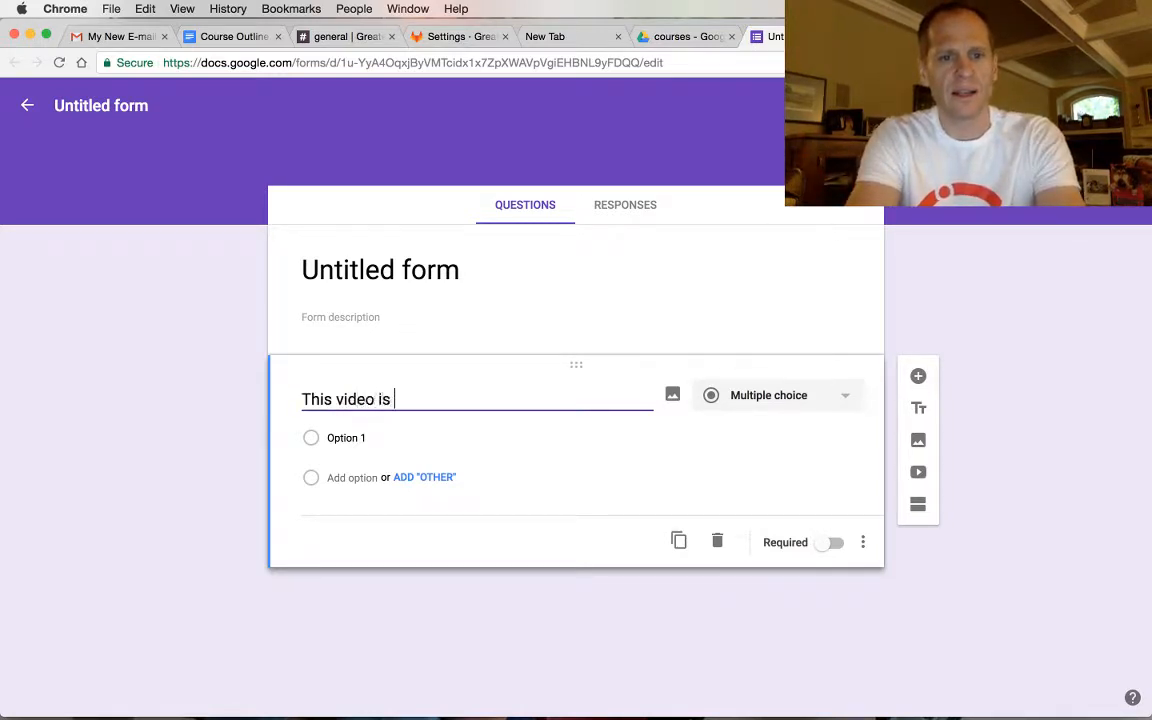
{"action": "type", "text": "great. I am learning a lot!"}
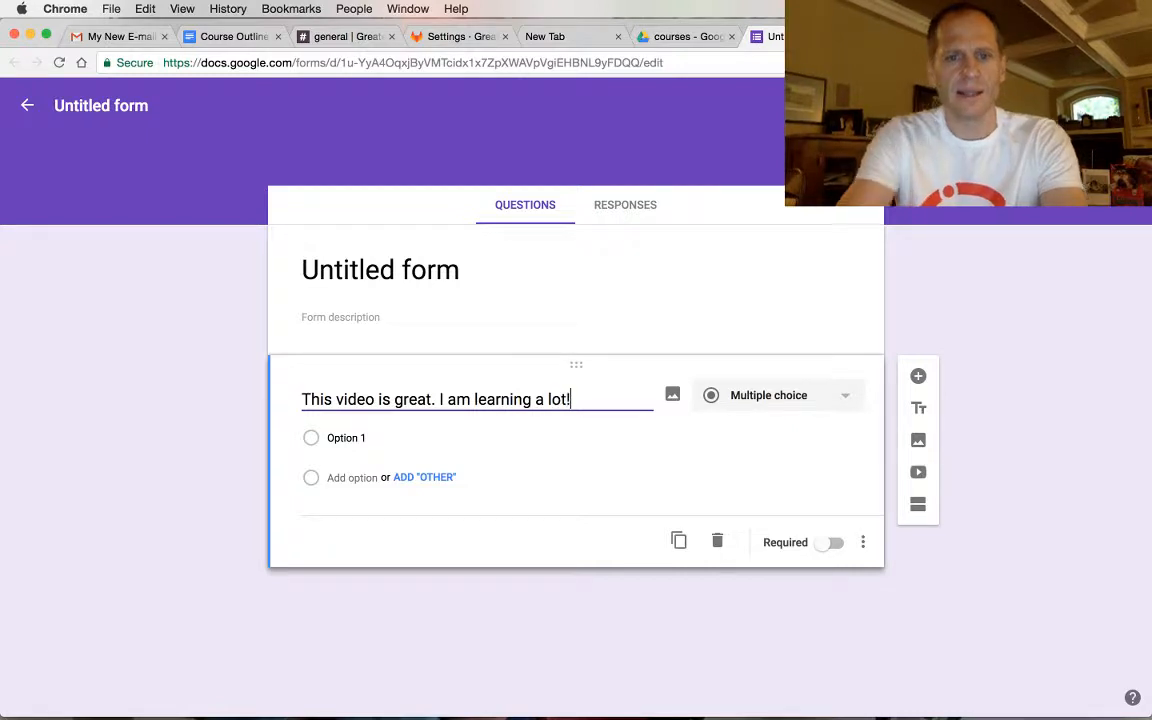
Give the multiple choice question the options True and False and make it required.
{"action": "left_click", "coordinate": [335, 440]}
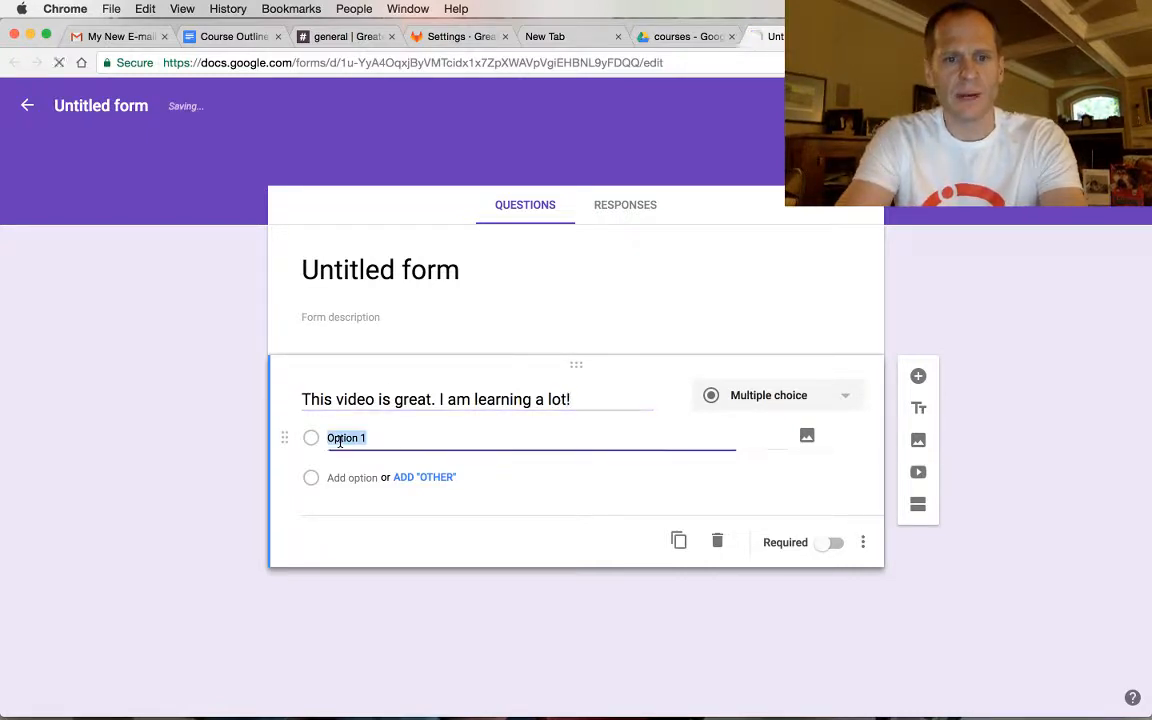
{"action": "type", "text": "True"}
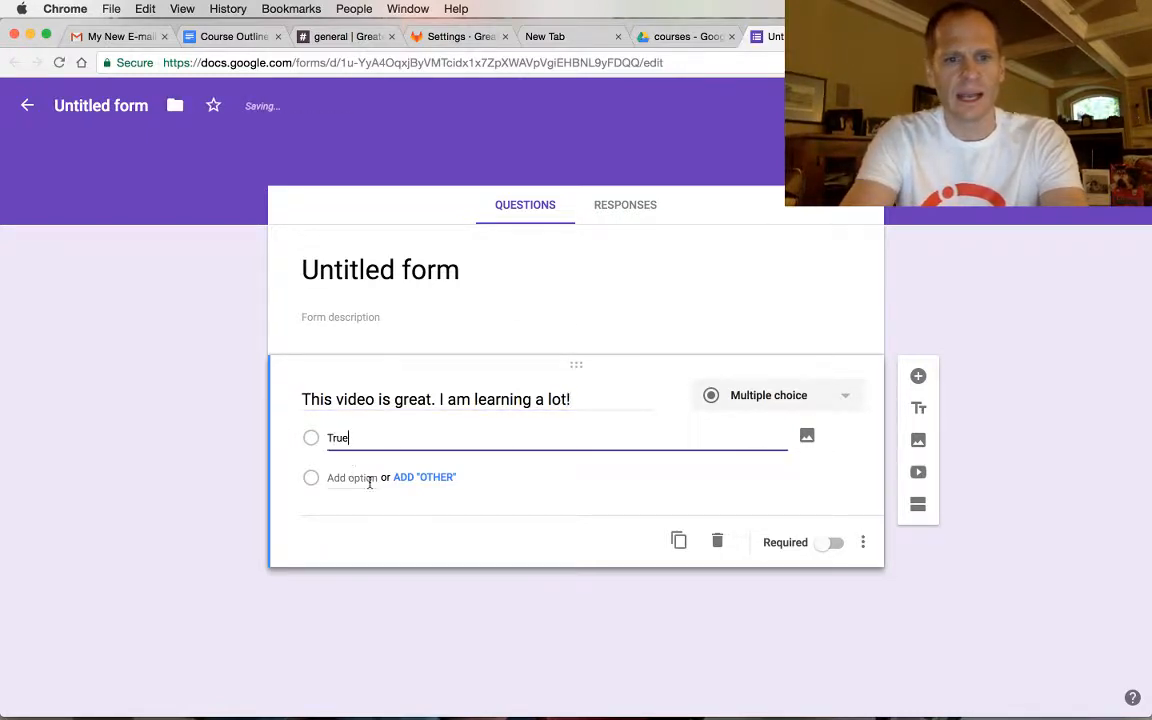
{"action": "left_click", "coordinate": [372, 477]}
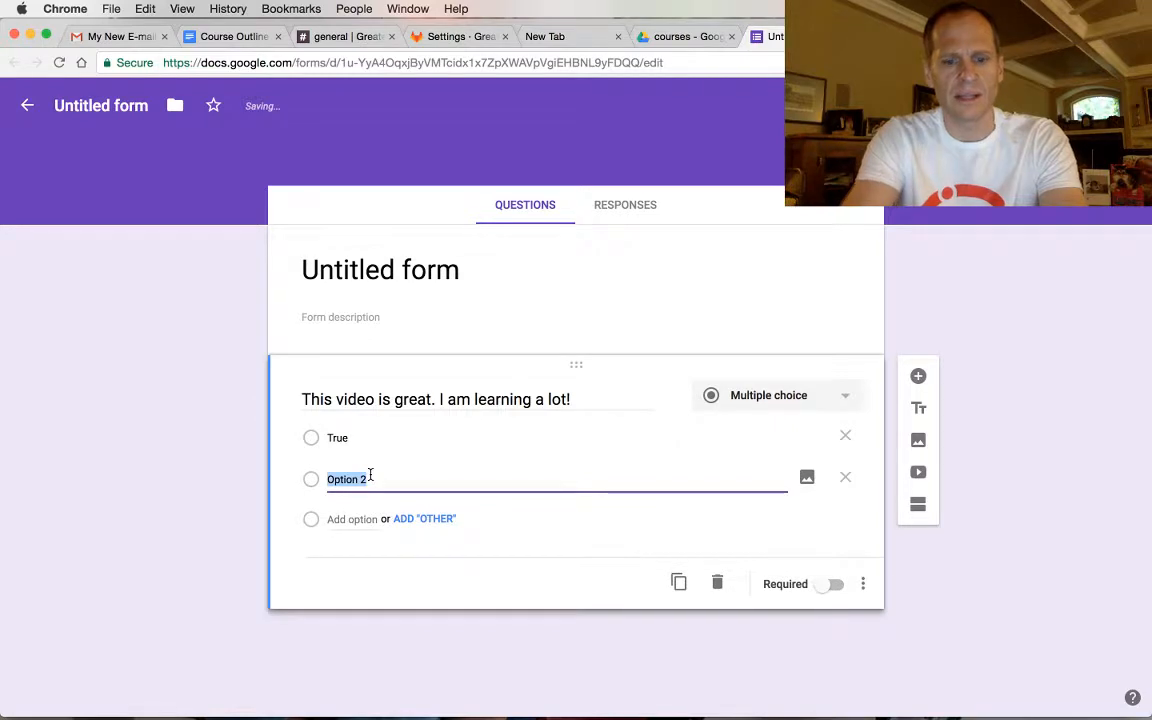
{"action": "type", "text": "False"}
{"action": "left_click", "coordinate": [830, 585]}
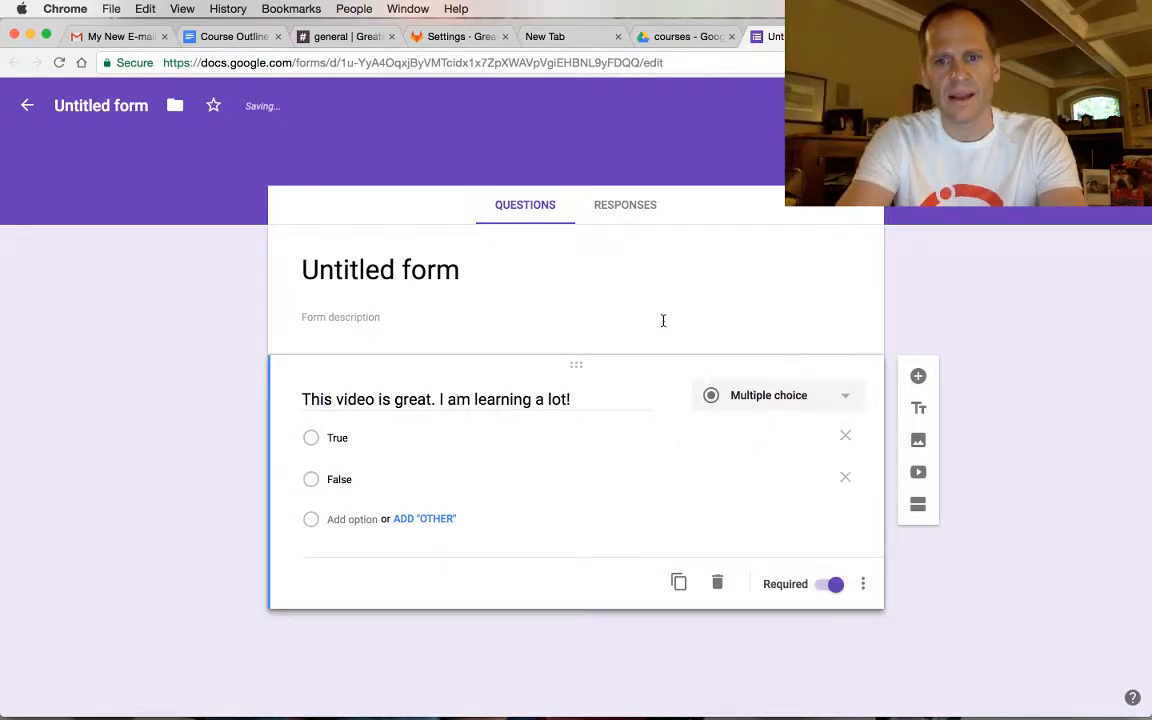
Title the form "Checking Progress - Reviewing What We've Learned".
{"action": "left_click", "coordinate": [660, 272]}
{"action": "type", "text": "Ch"}
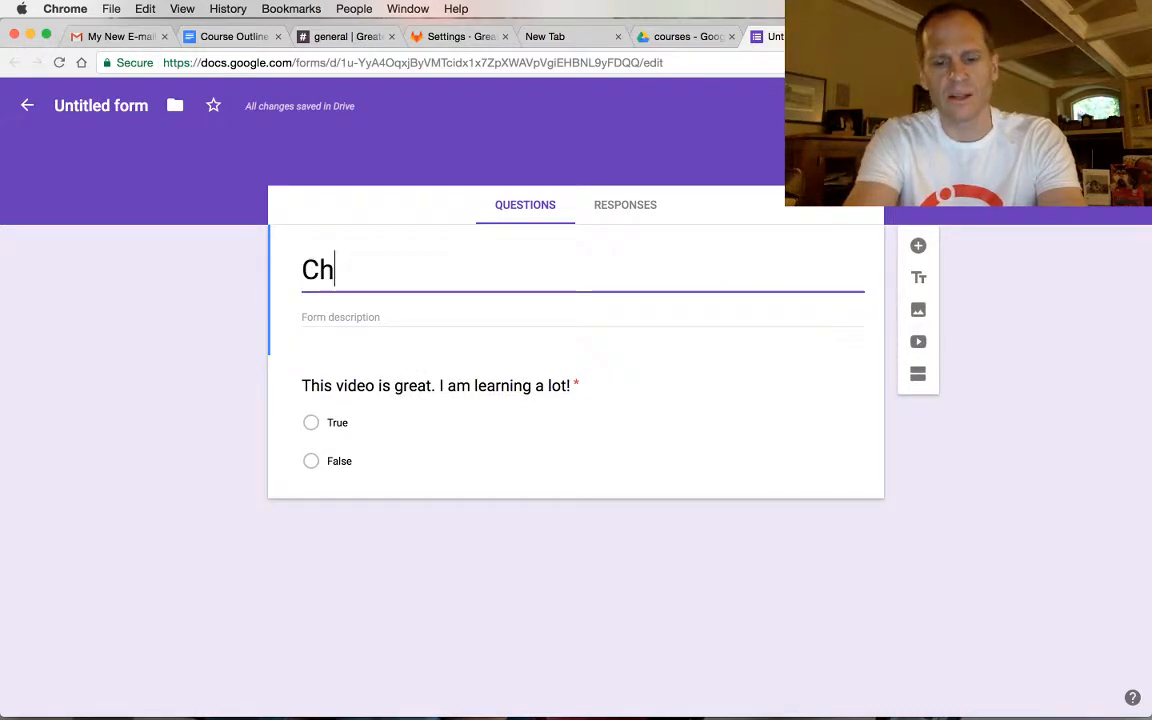
{"action": "type", "text": "ecking Progress"}
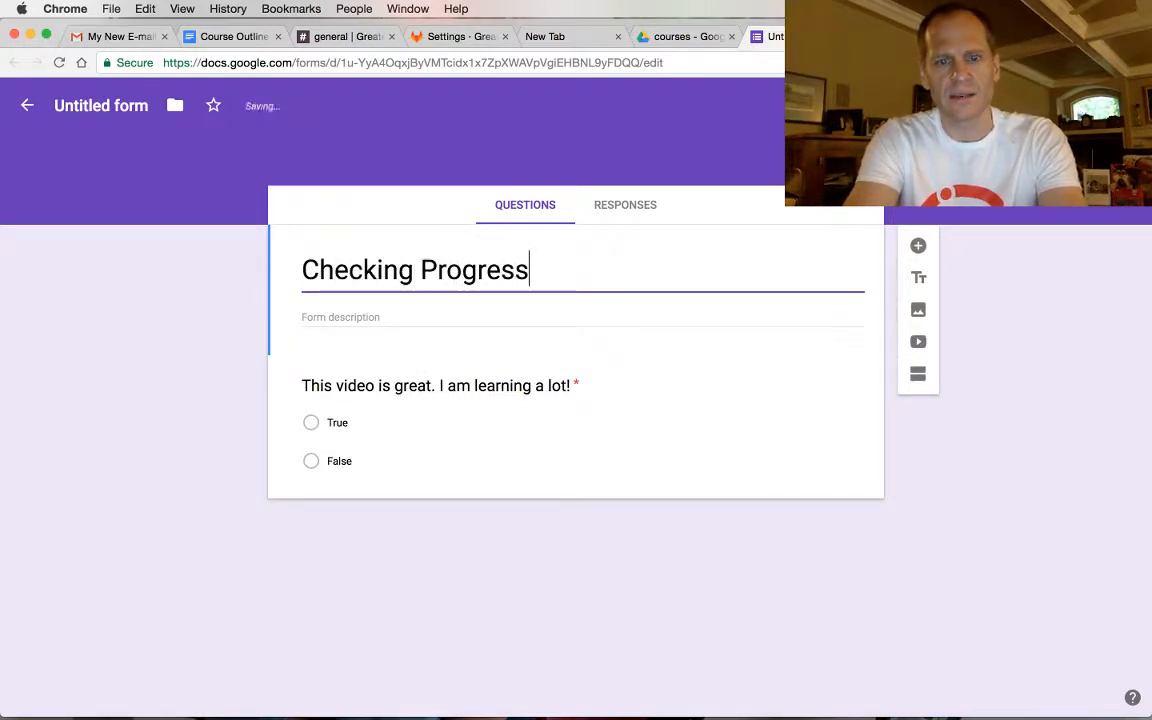
{"action": "type", "text": " - REv"}
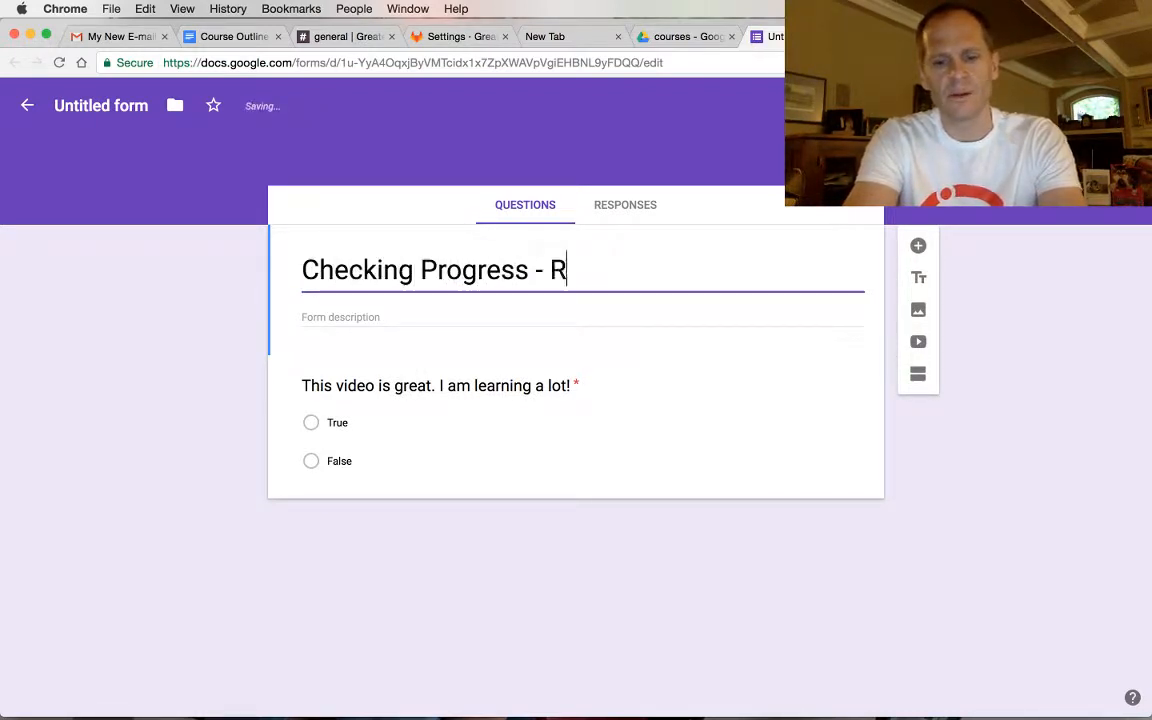
{"action": "key", "text": "BackSpace"}
{"action": "key", "text": "BackSpace"}
{"action": "type", "text": "eviewing"}
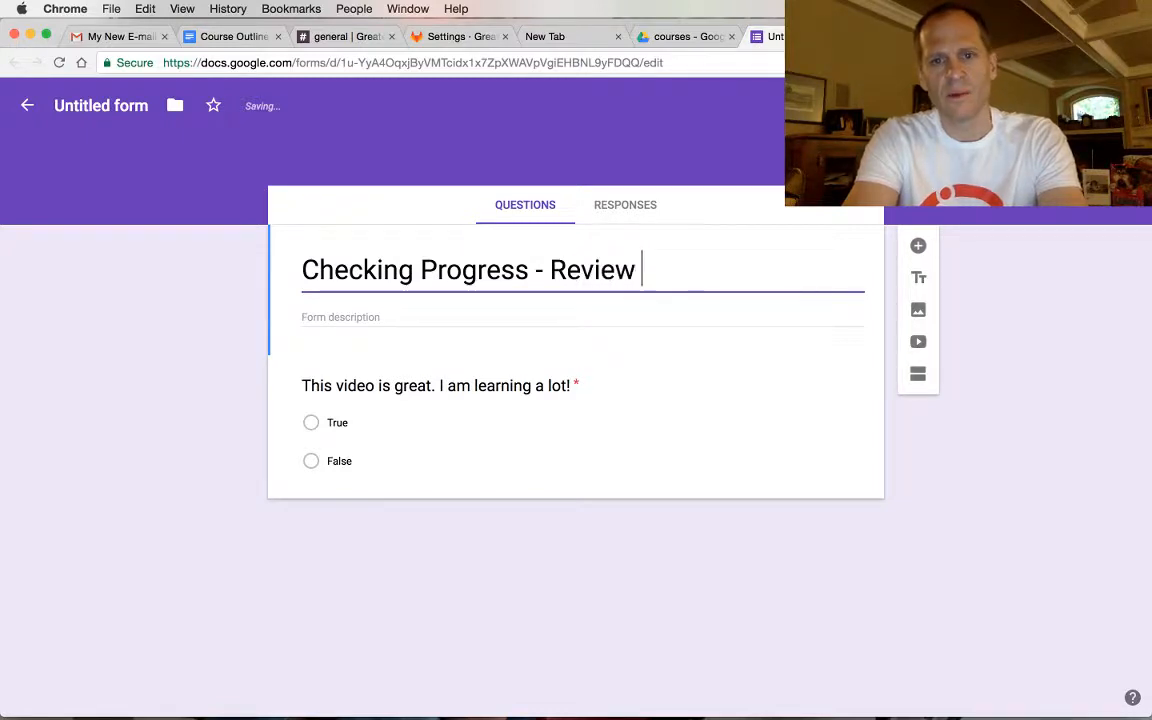
{"action": "key", "text": "BackSpace"}
{"action": "type", "text": "ing What We've Learned"}
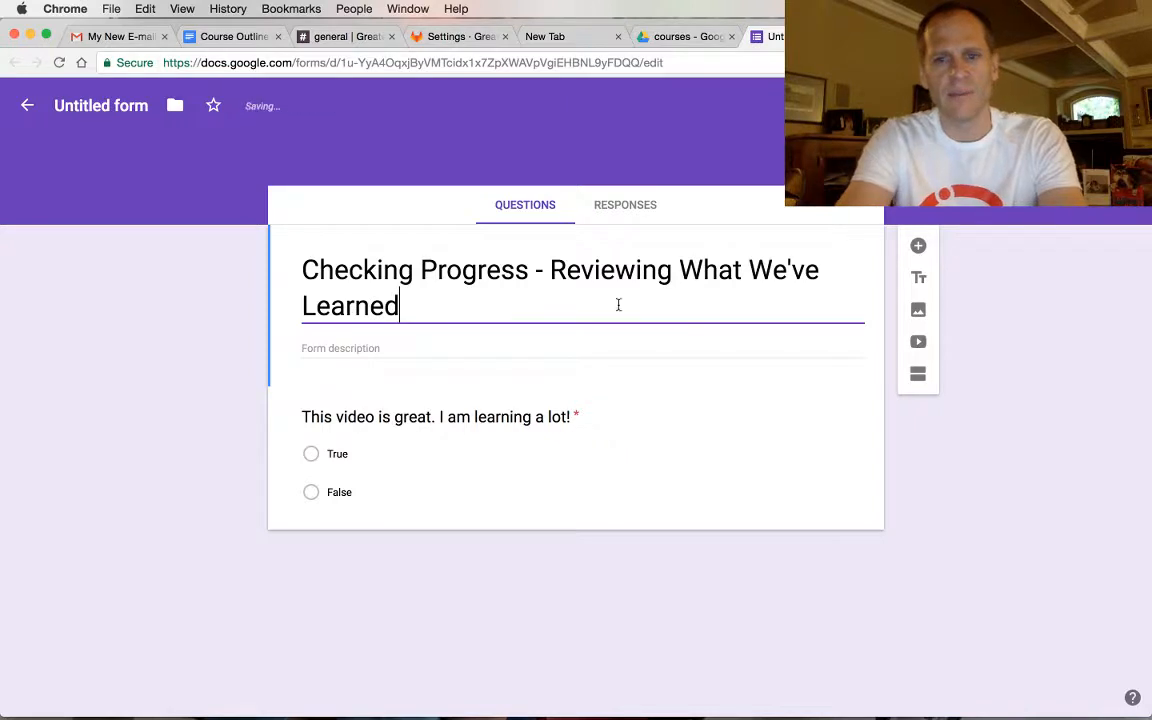
Add a Checkboxes question to the form with the text "Select all that are true".
{"action": "left_click", "coordinate": [917, 247]}
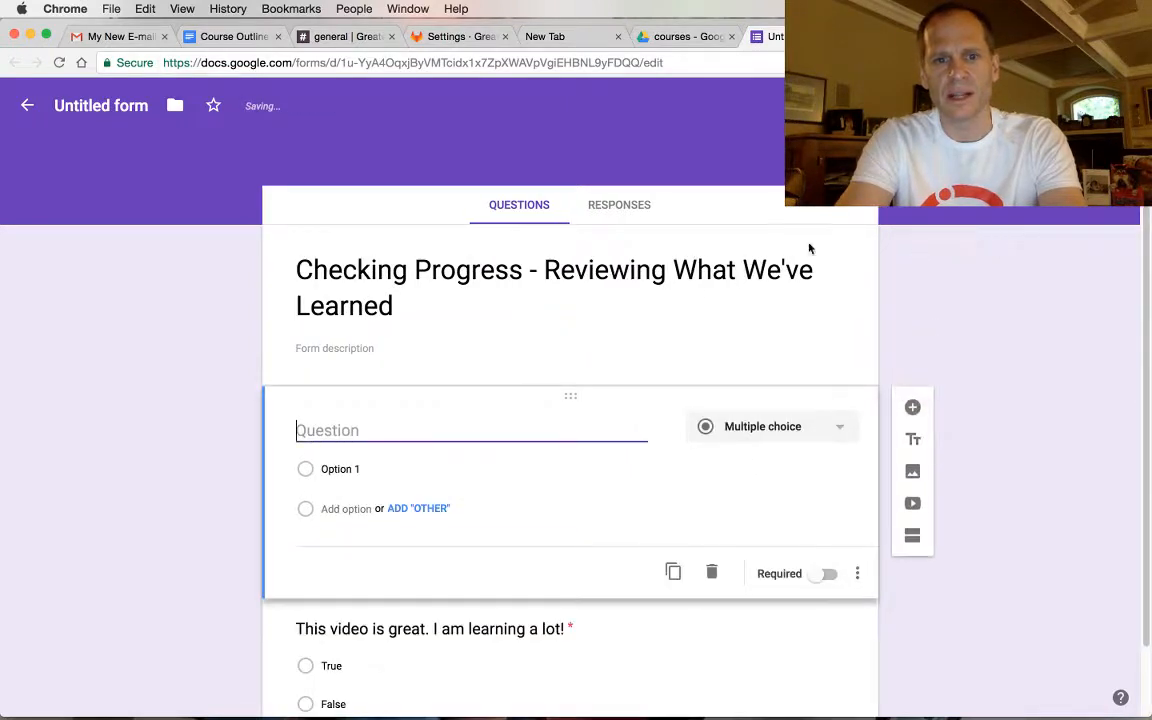
{"action": "left_click", "coordinate": [808, 427]}
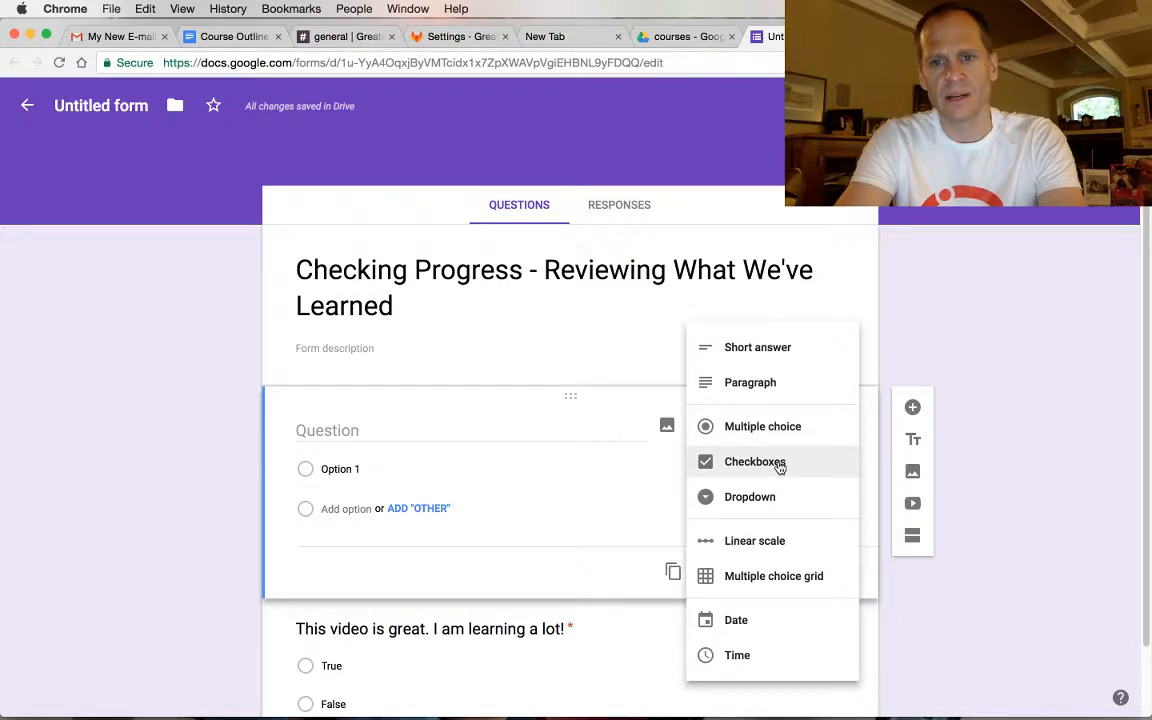
{"action": "left_click", "coordinate": [779, 465]}
{"action": "type", "text": "S"}
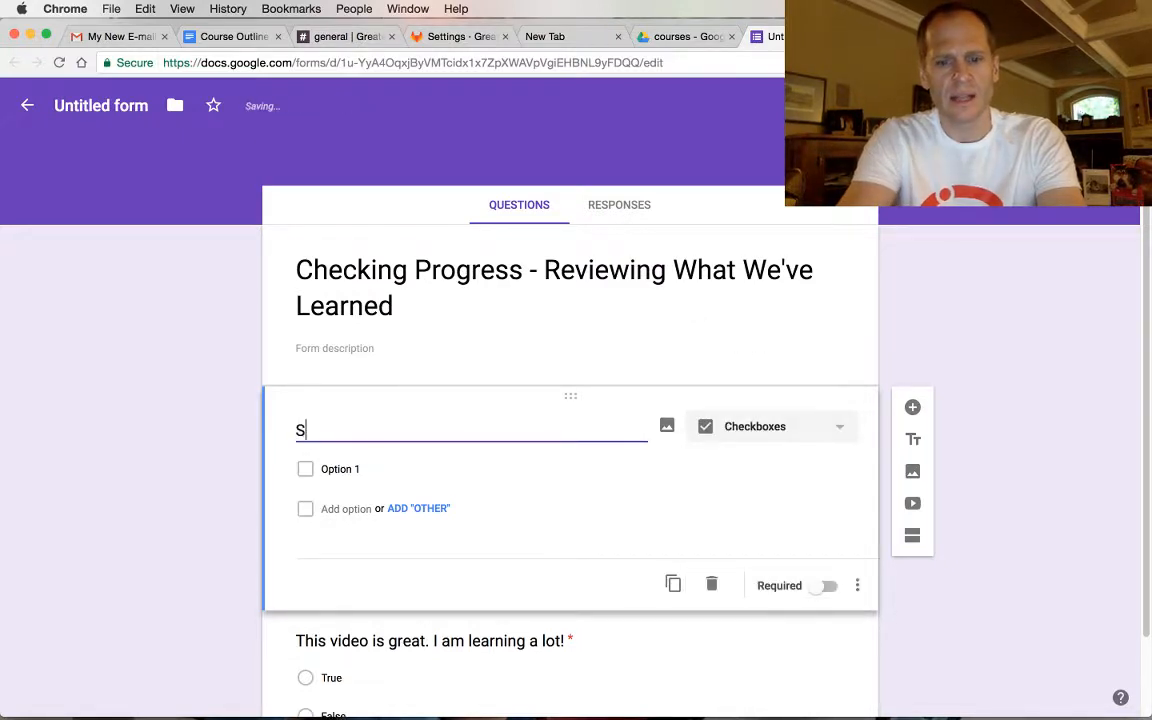
{"action": "type", "text": "elect "}
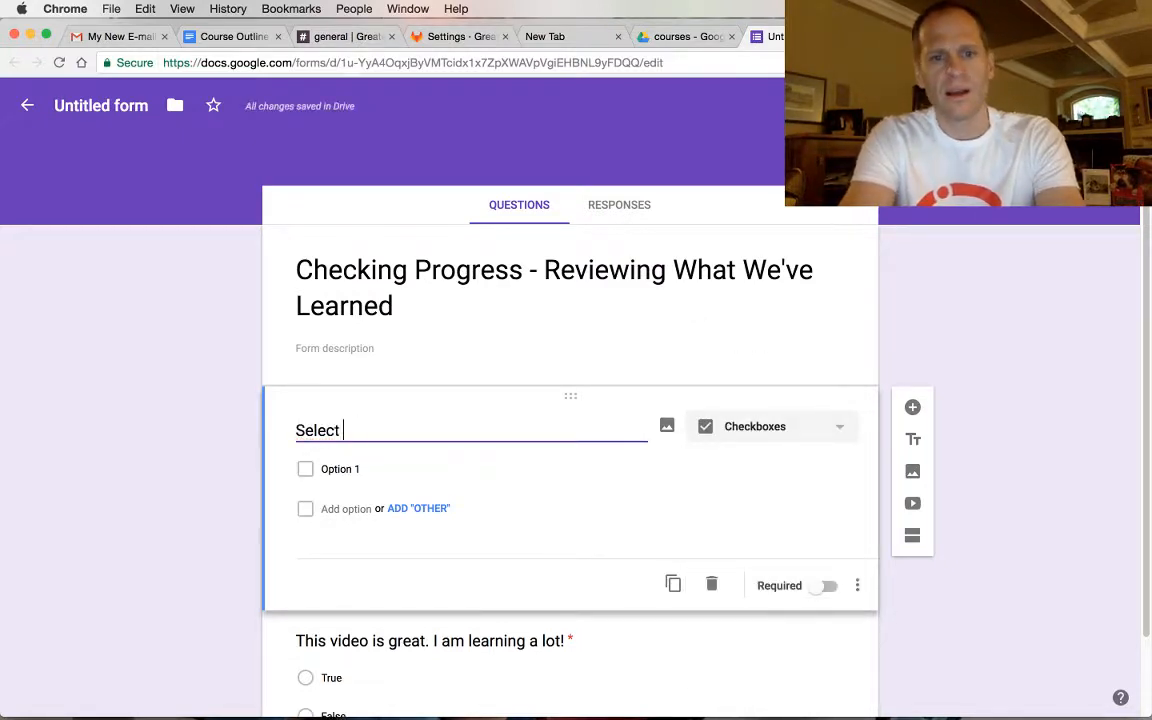
{"action": "type", "text": "all that are true"}
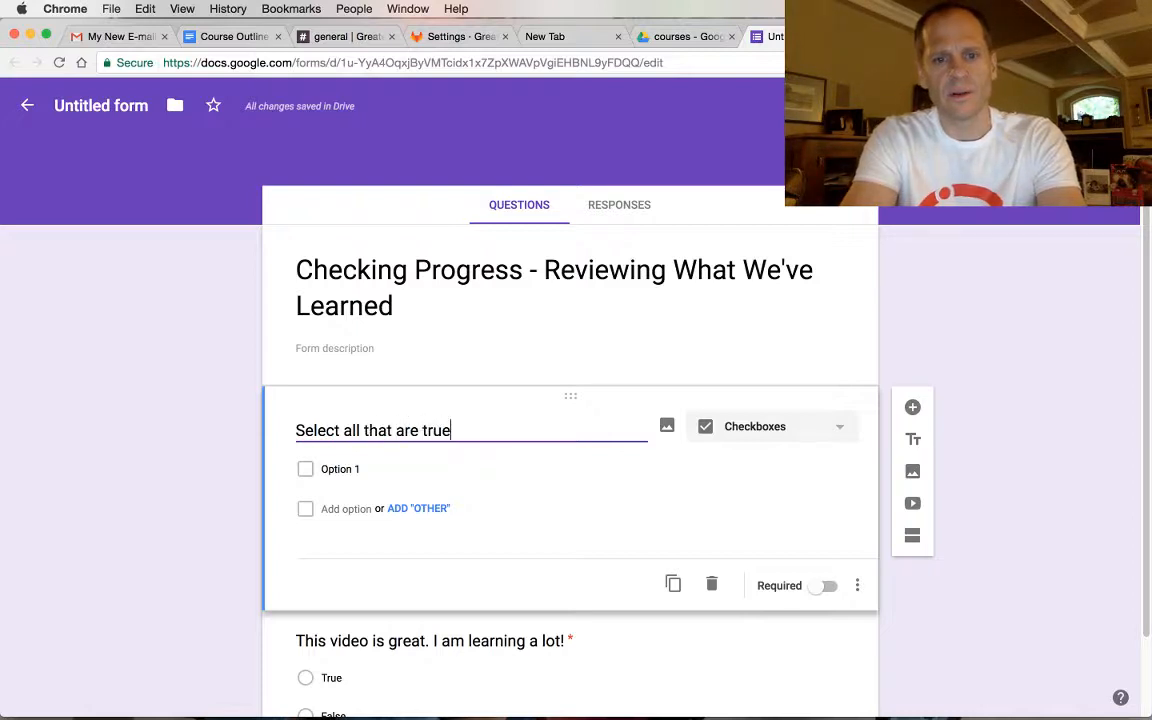
Set the first option of the checkboxes question to "Pizza is the best food ever".
{"action": "left_click", "coordinate": [315, 475]}
{"action": "type", "text": "Piz"}
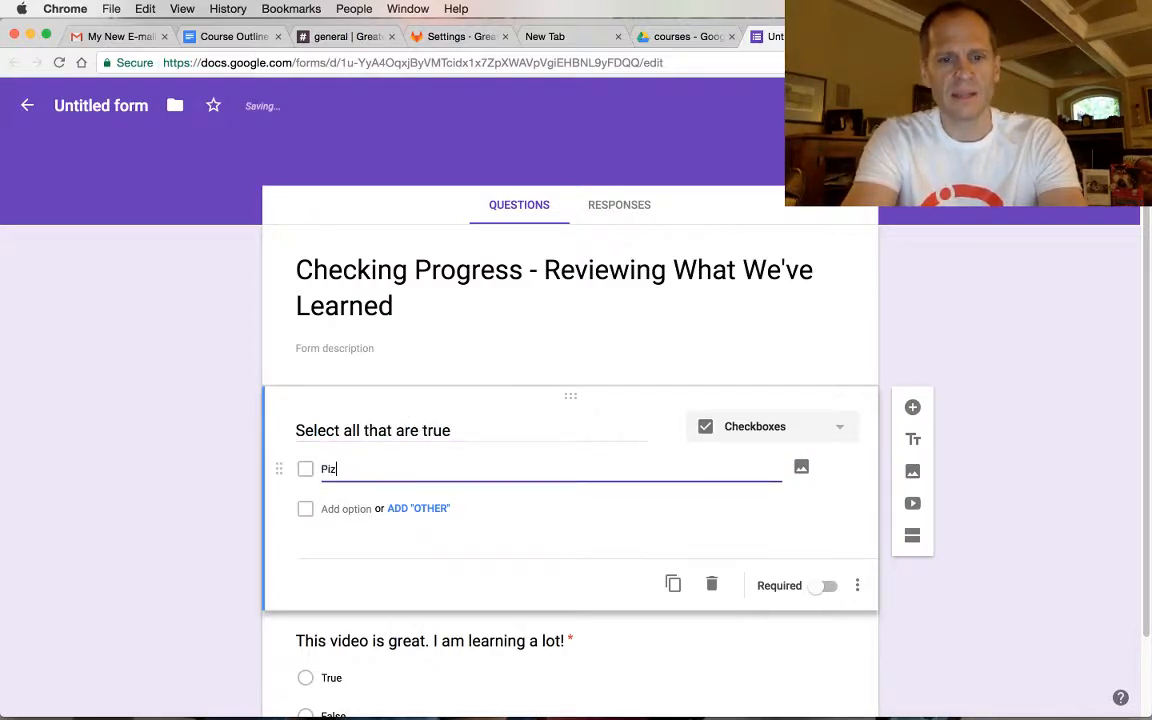
{"action": "type", "text": "za is the best f"}
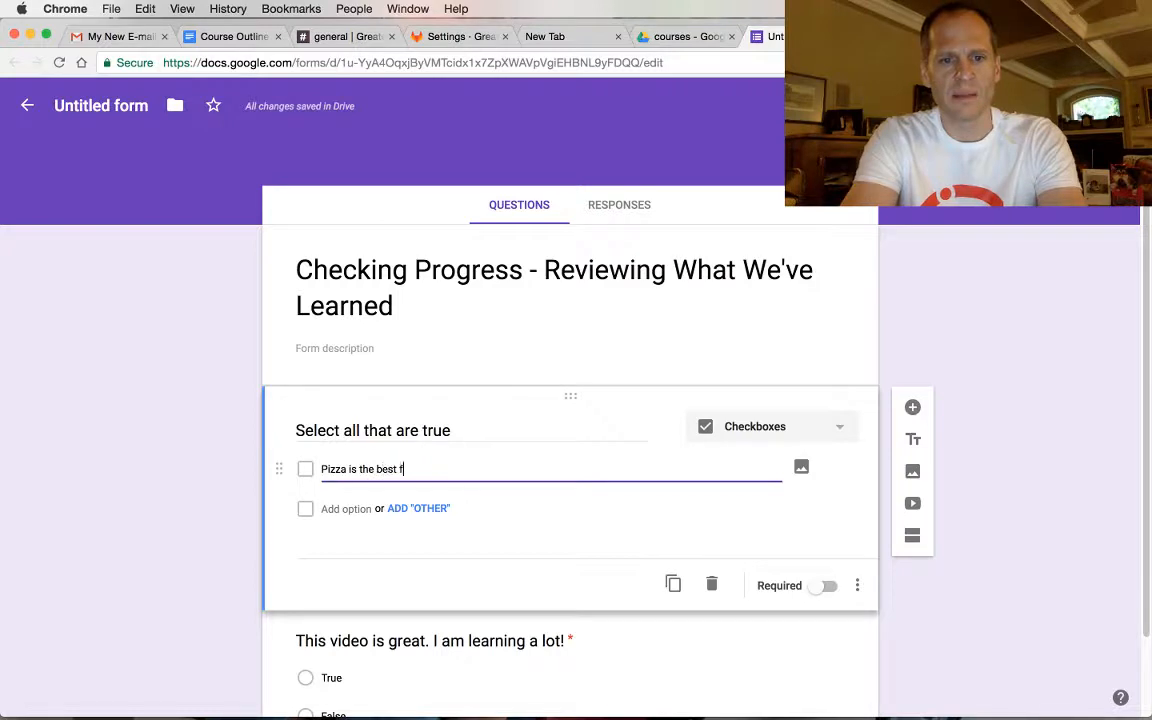
{"action": "type", "text": "ood ever"}
{"action": "left_click", "coordinate": [405, 509]}
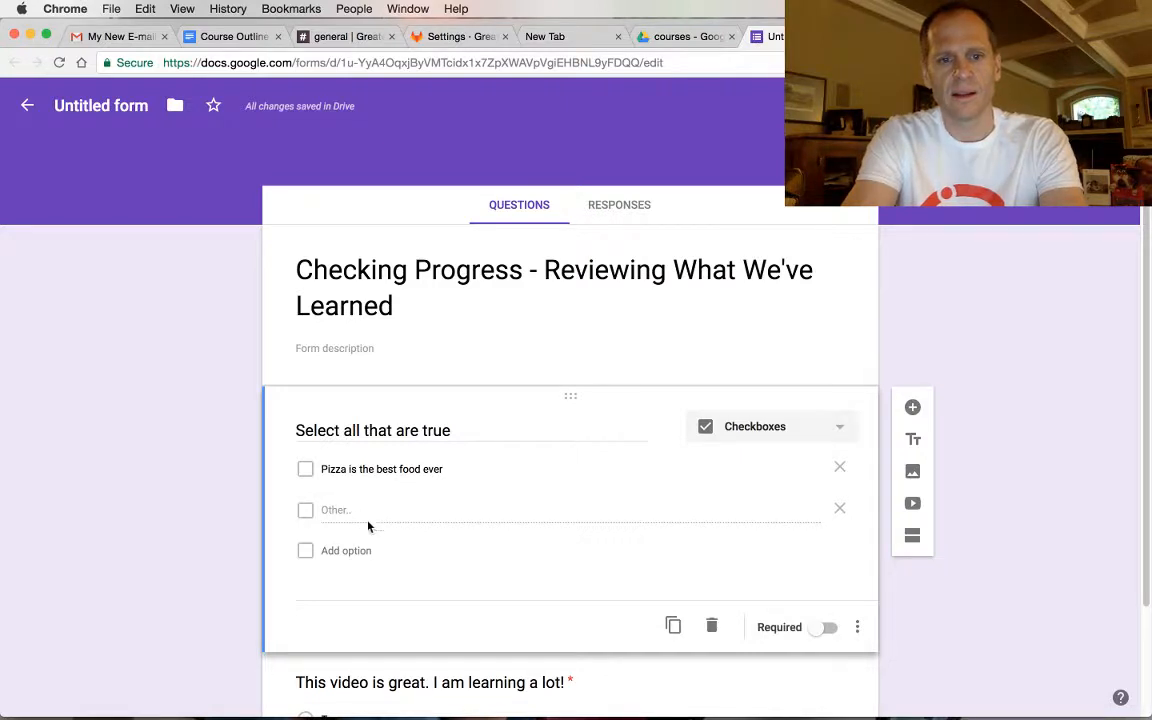
{"action": "left_click", "coordinate": [509, 468]}
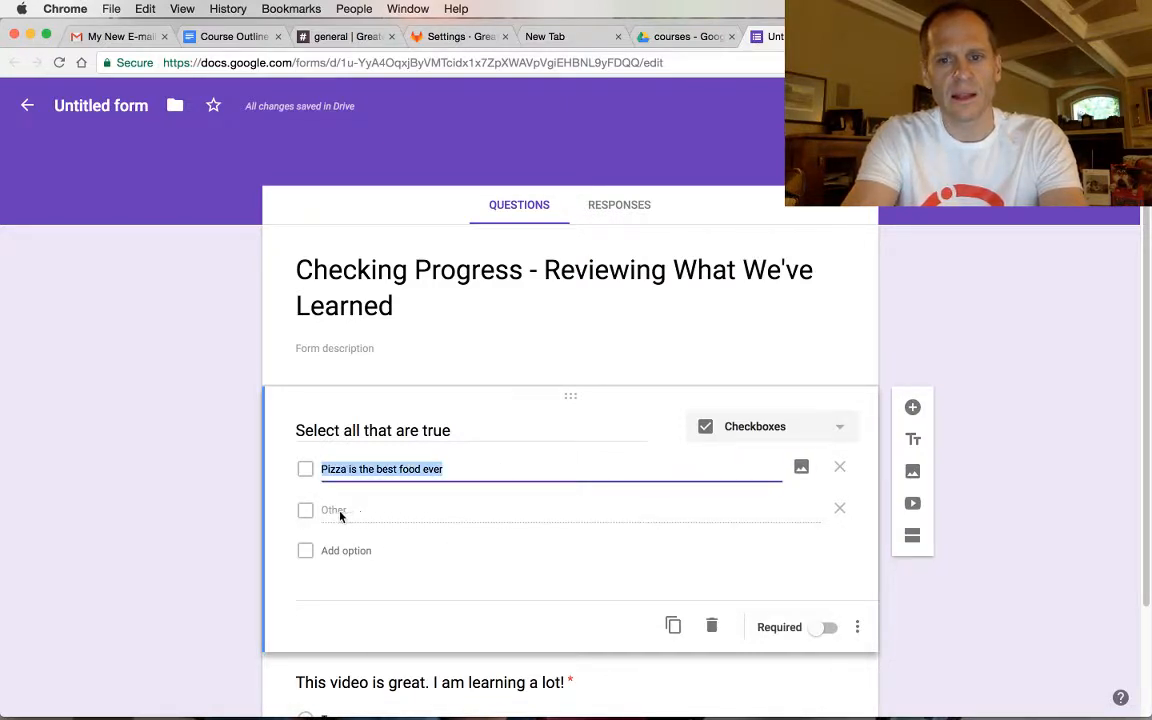
{"action": "left_click", "coordinate": [839, 510]}
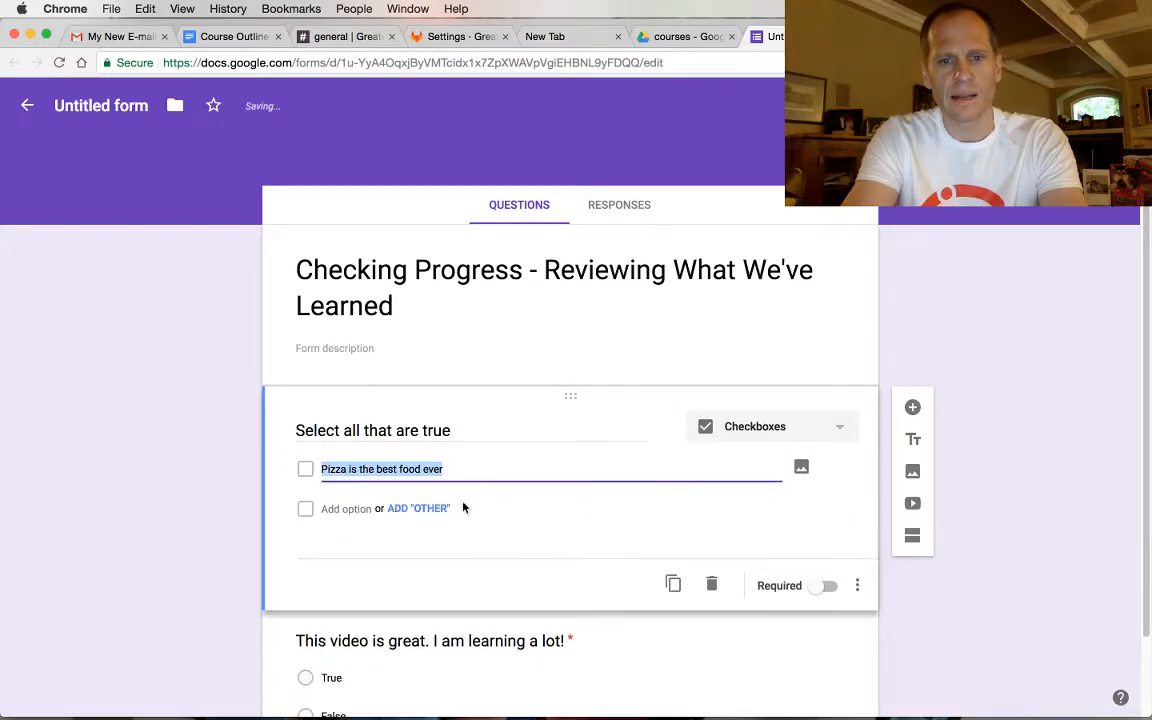
{"action": "left_click", "coordinate": [419, 509]}
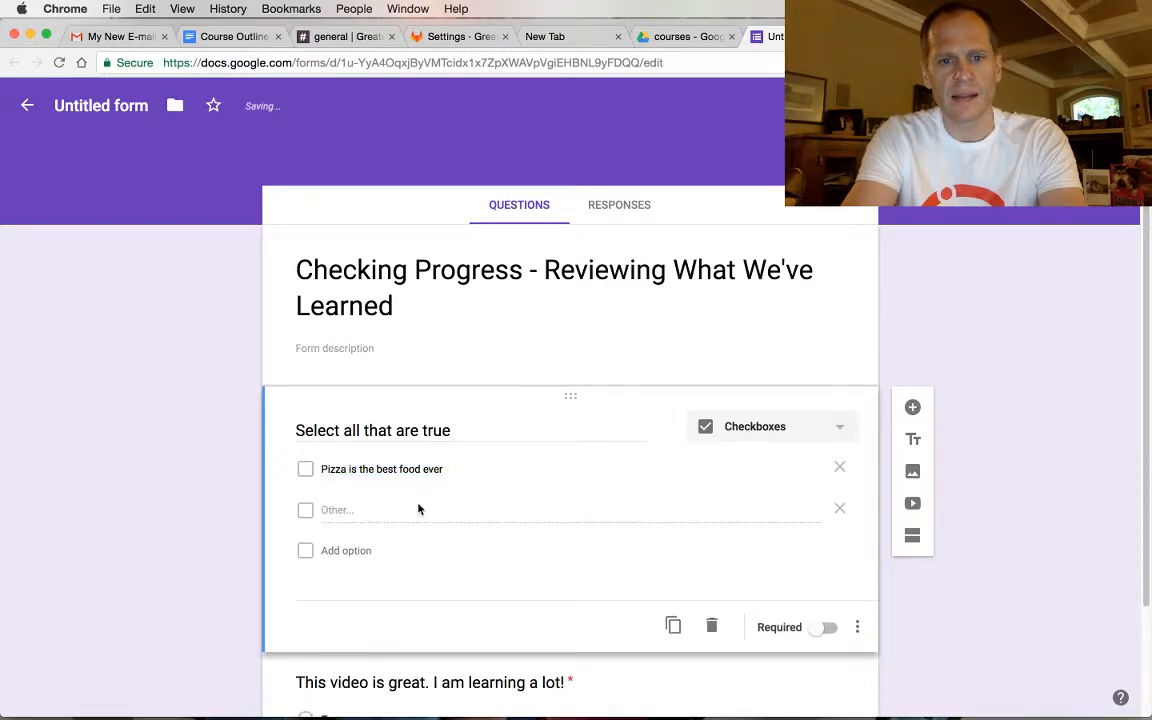
{"action": "right_click", "coordinate": [351, 513]}
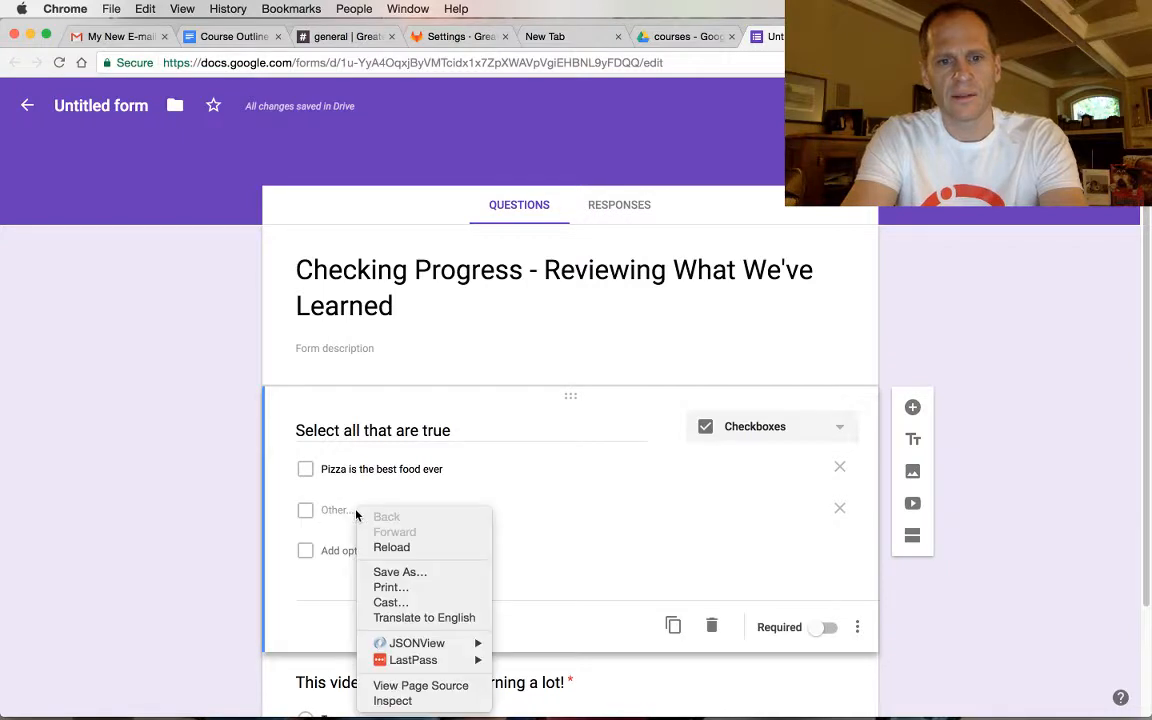
{"action": "key", "text": "Escape"}
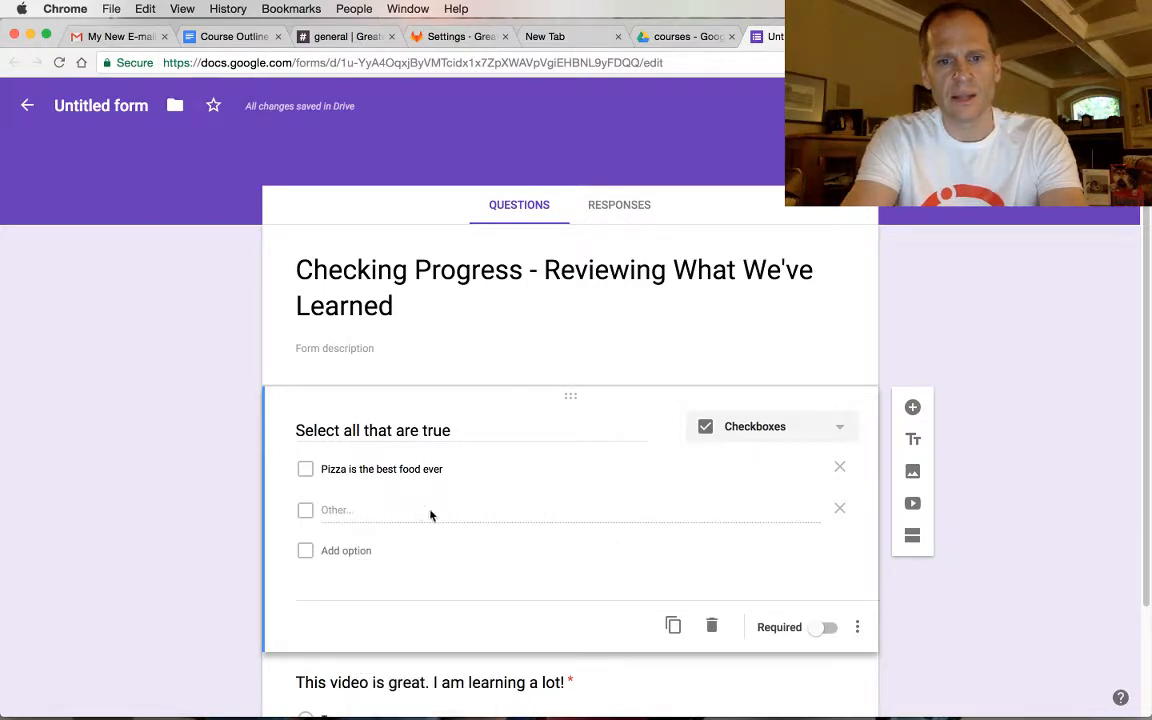
{"action": "left_click", "coordinate": [840, 508]}
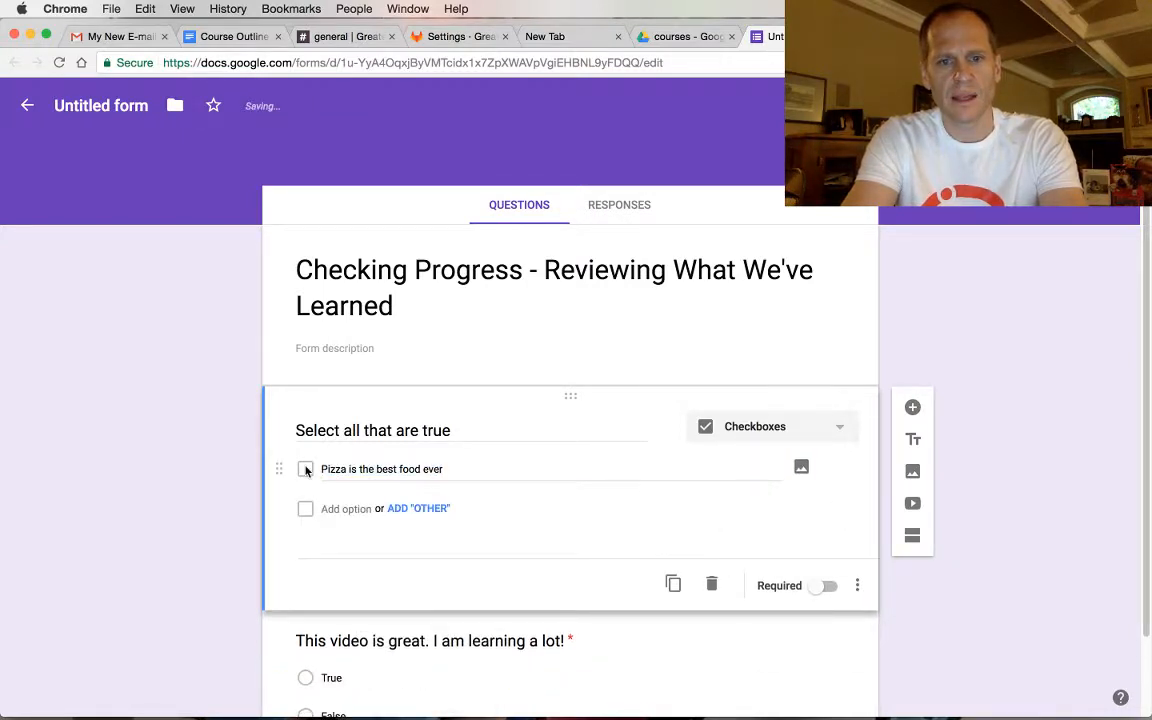
Make the "Select all that are true" question required and return to editing it.
{"action": "left_click", "coordinate": [824, 586]}
{"action": "left_click", "coordinate": [653, 638]}
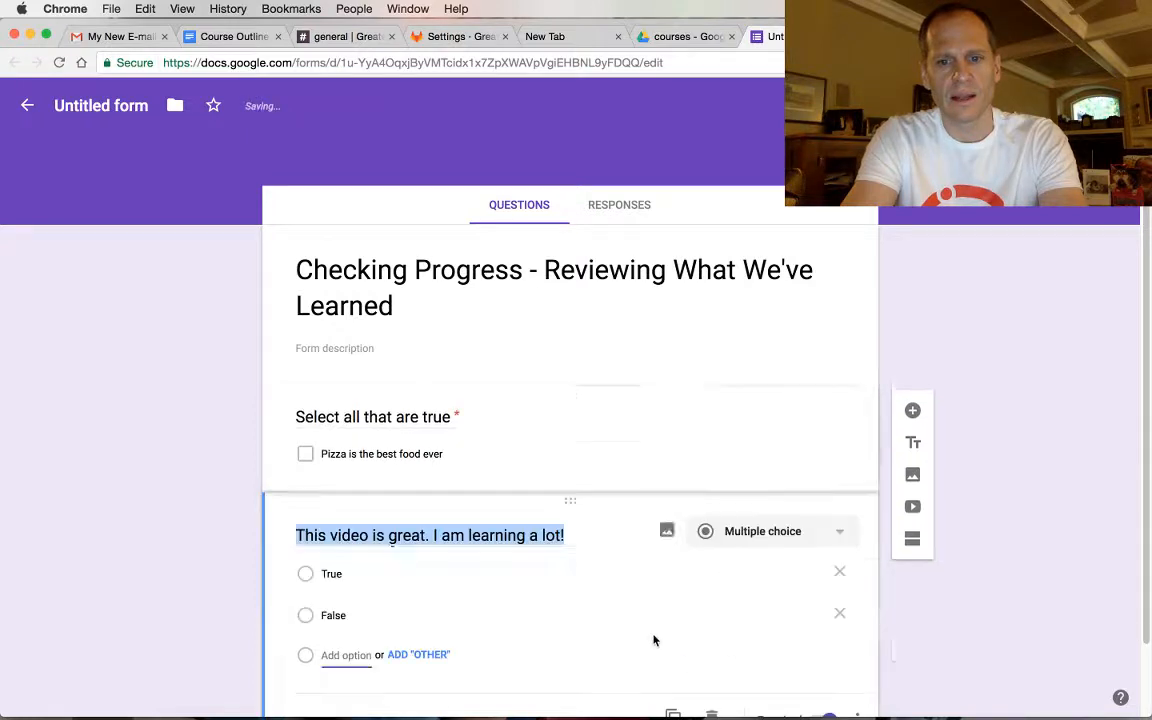
{"action": "left_click", "coordinate": [542, 462]}
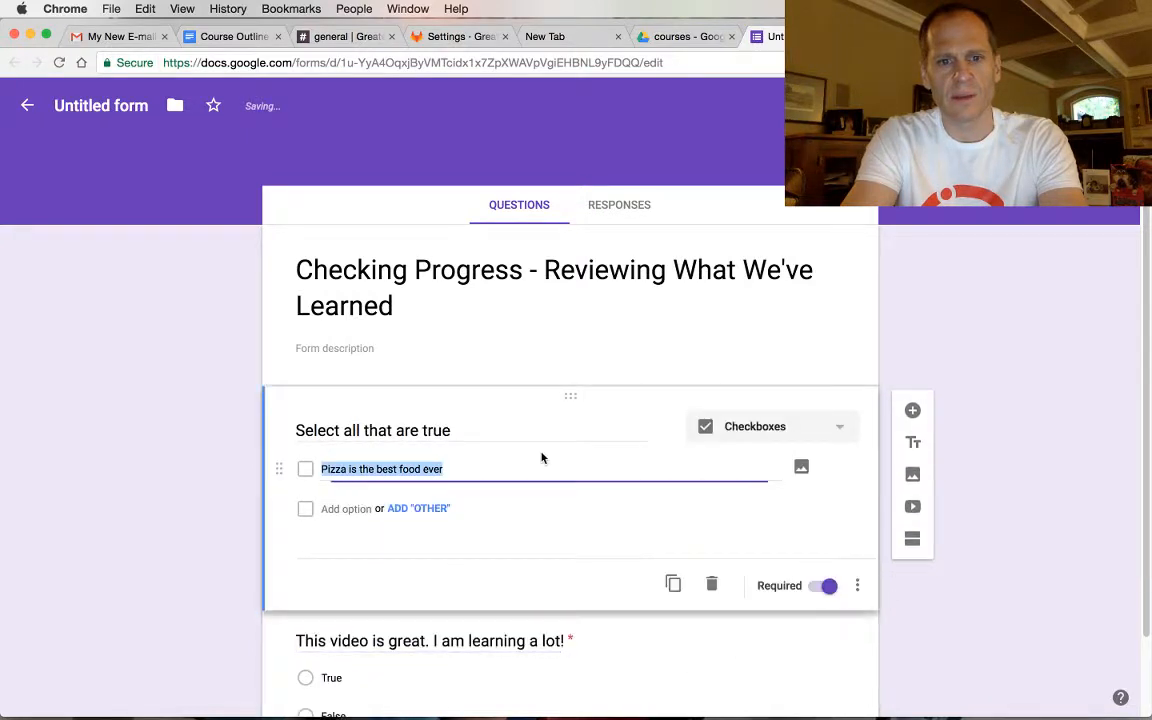
{"action": "left_click", "coordinate": [857, 585]}
{"action": "left_click", "coordinate": [825, 539]}
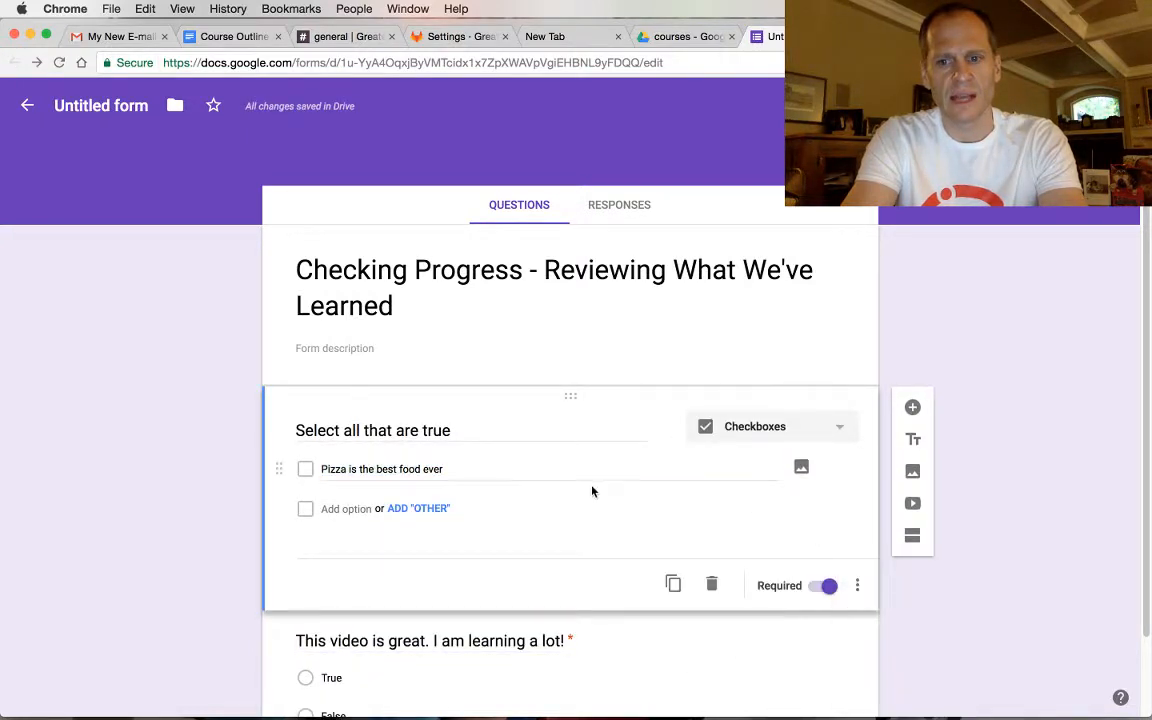
Add three more options, each reading "asdfasdf", to the "Select all that are true" question.
{"action": "left_click", "coordinate": [307, 510]}
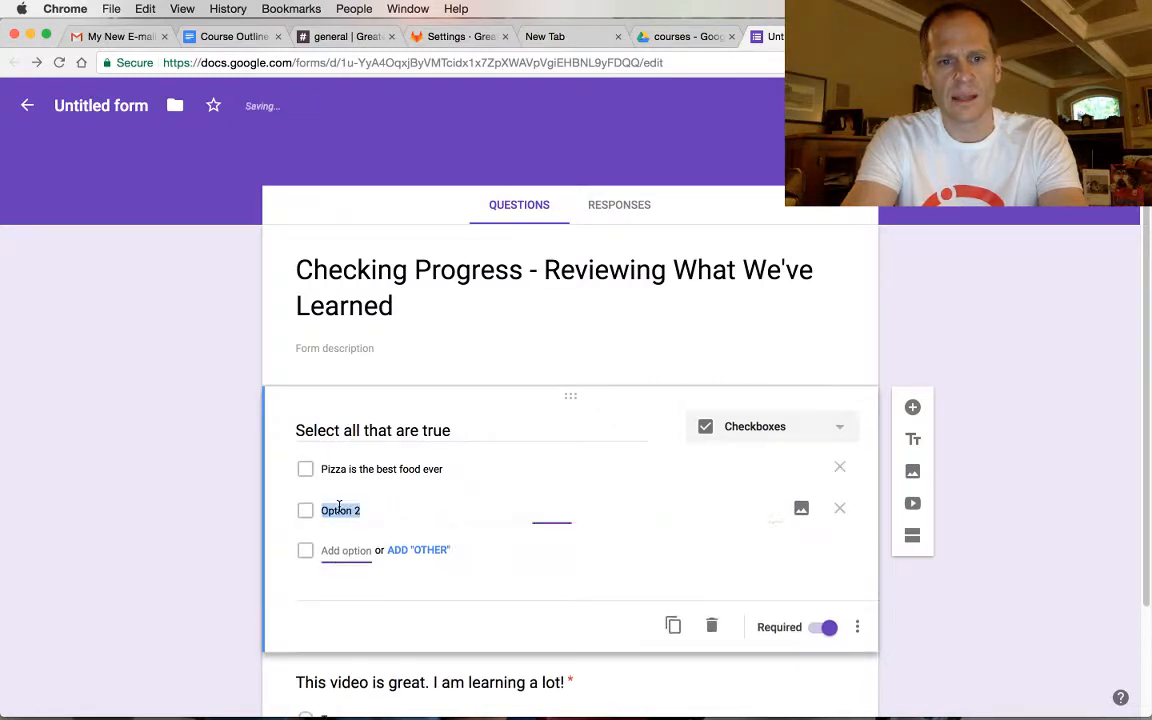
{"action": "type", "text": "asdfasdf"}
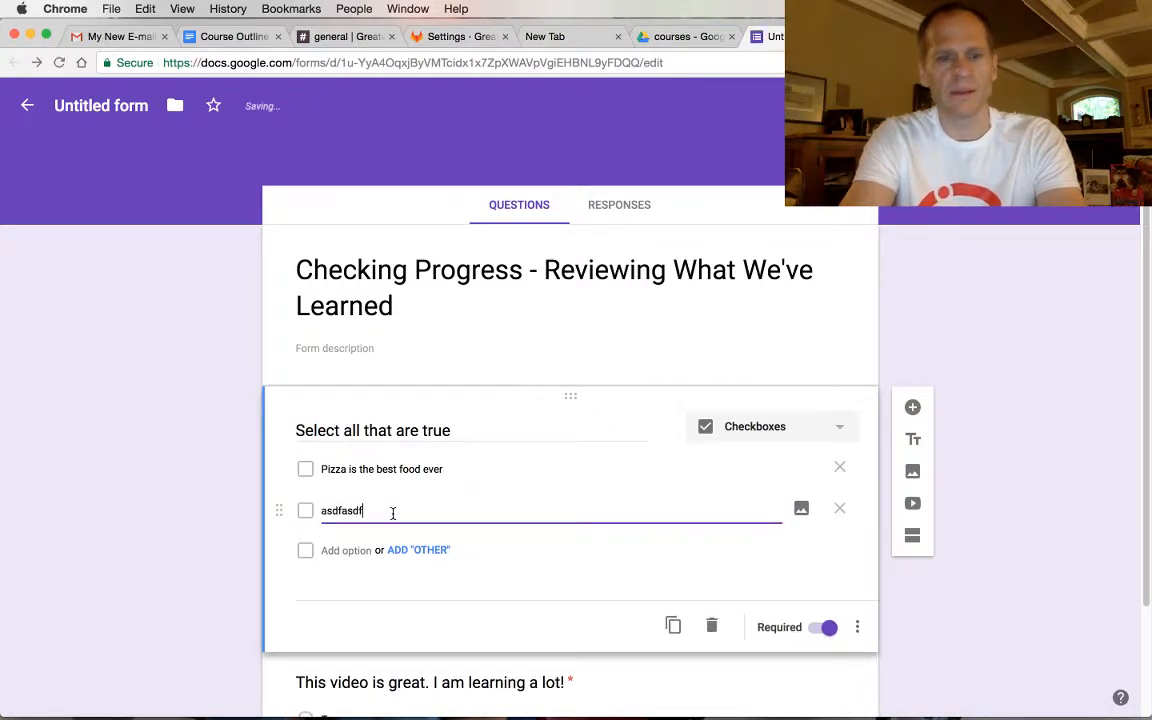
{"action": "left_click", "coordinate": [352, 551]}
{"action": "type", "text": "asdfasdf"}
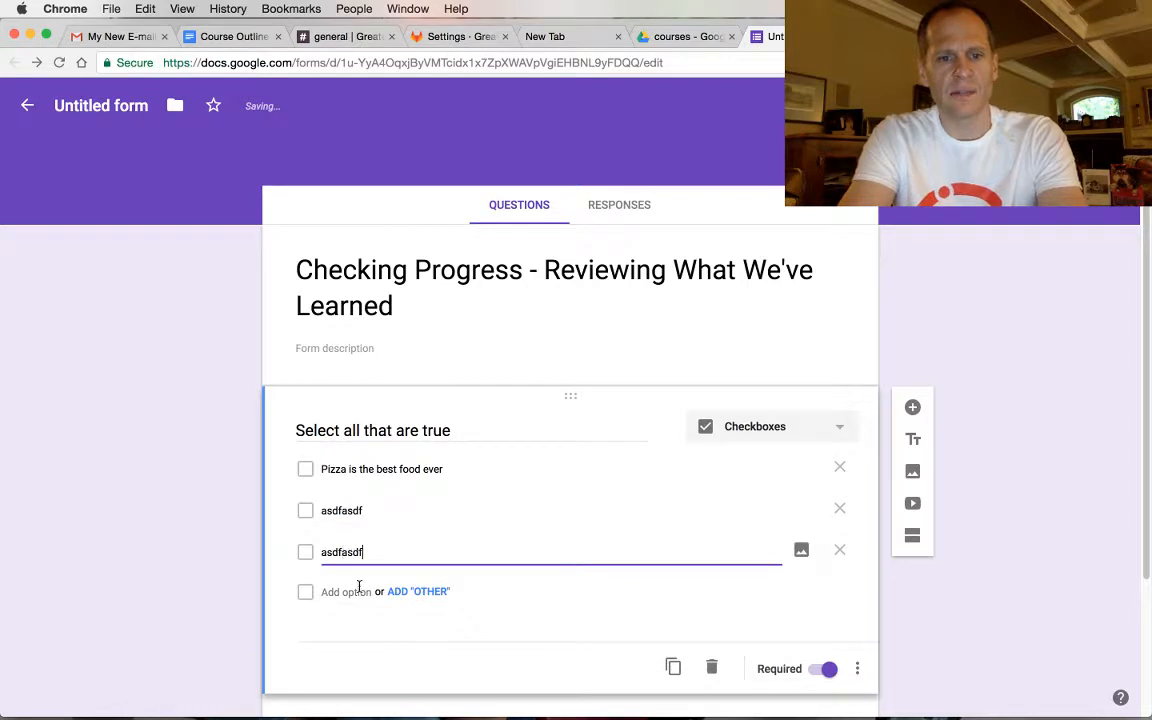
{"action": "left_click", "coordinate": [352, 591]}
{"action": "type", "text": "asdfasdf"}
{"action": "scroll", "coordinate": [422, 516], "scroll_direction": "down", "scroll_amount": 3}
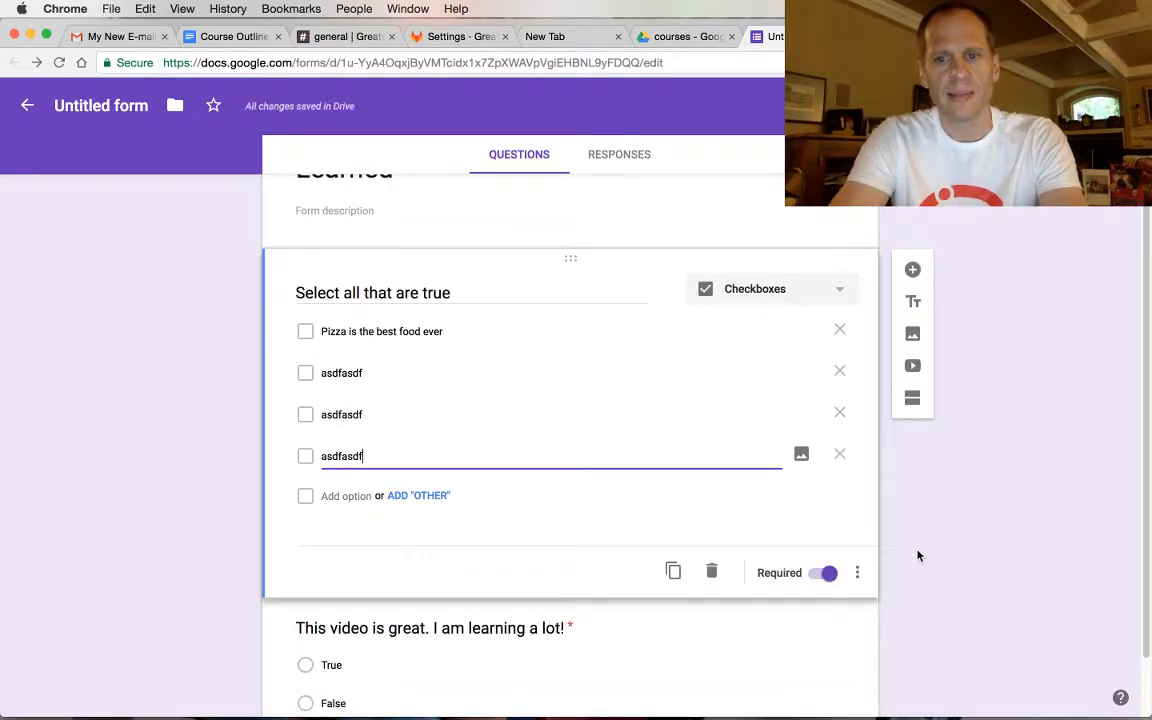
{"action": "left_click", "coordinate": [922, 469]}
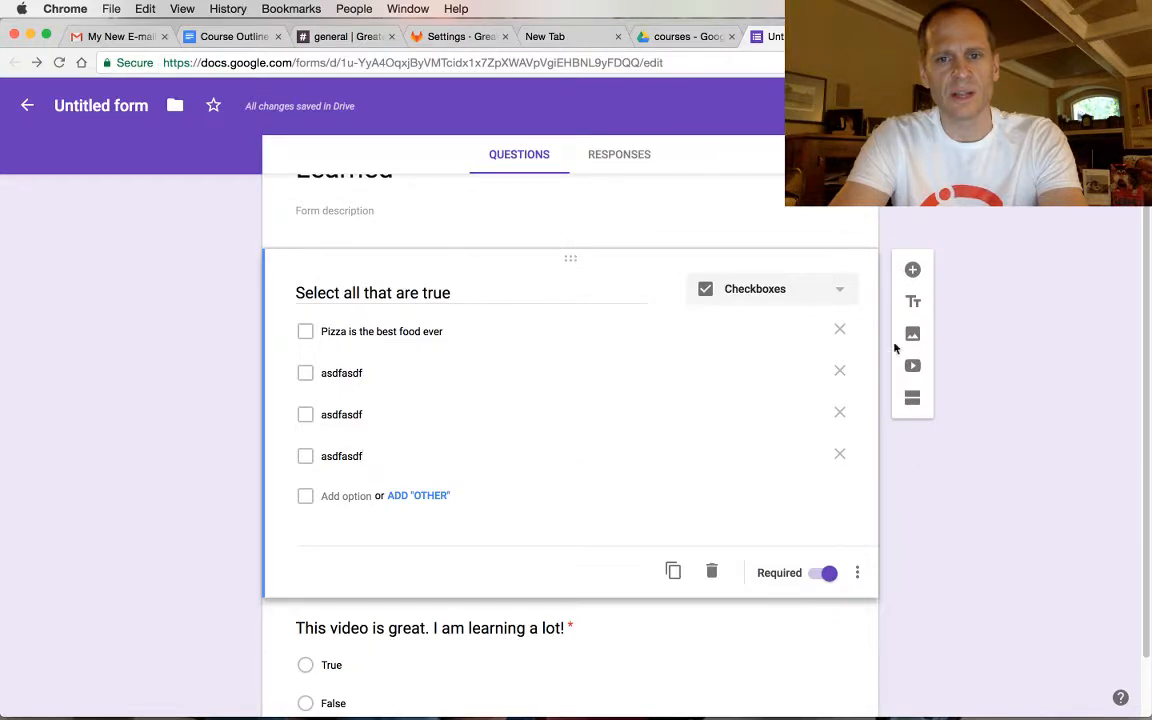
Copy the form's shortened share link and close the Send form dialog.
{"action": "left_click", "coordinate": [753, 628]}
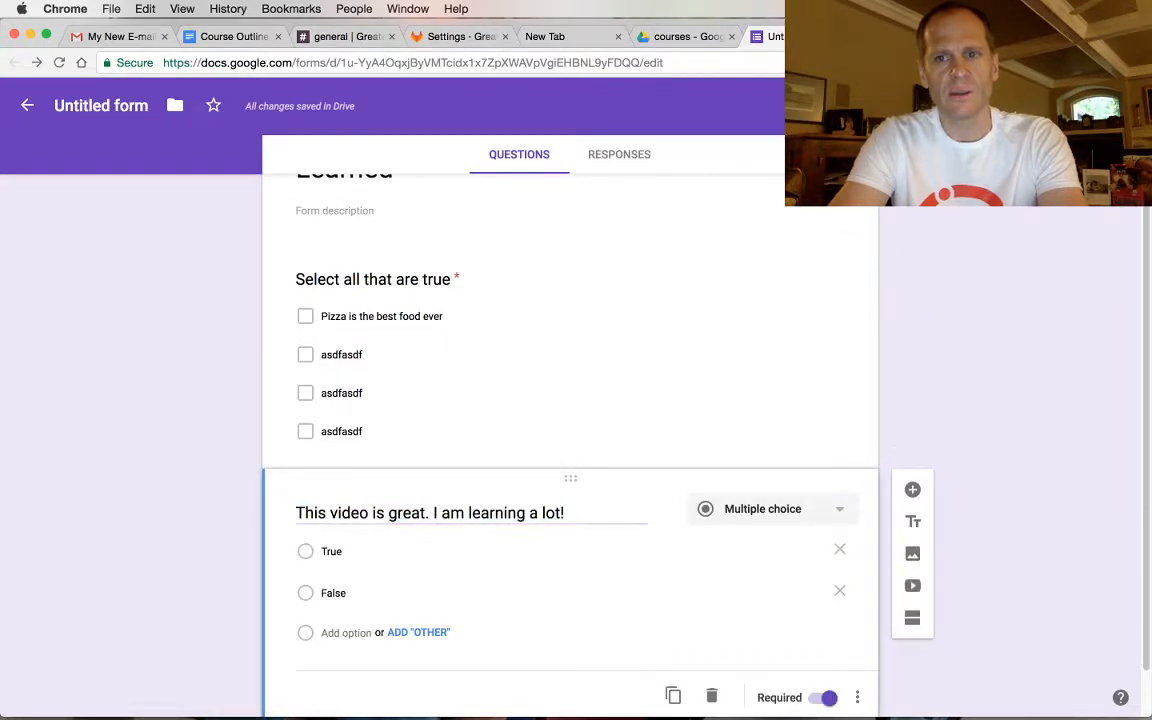
{"action": "left_click", "coordinate": [1022, 105]}
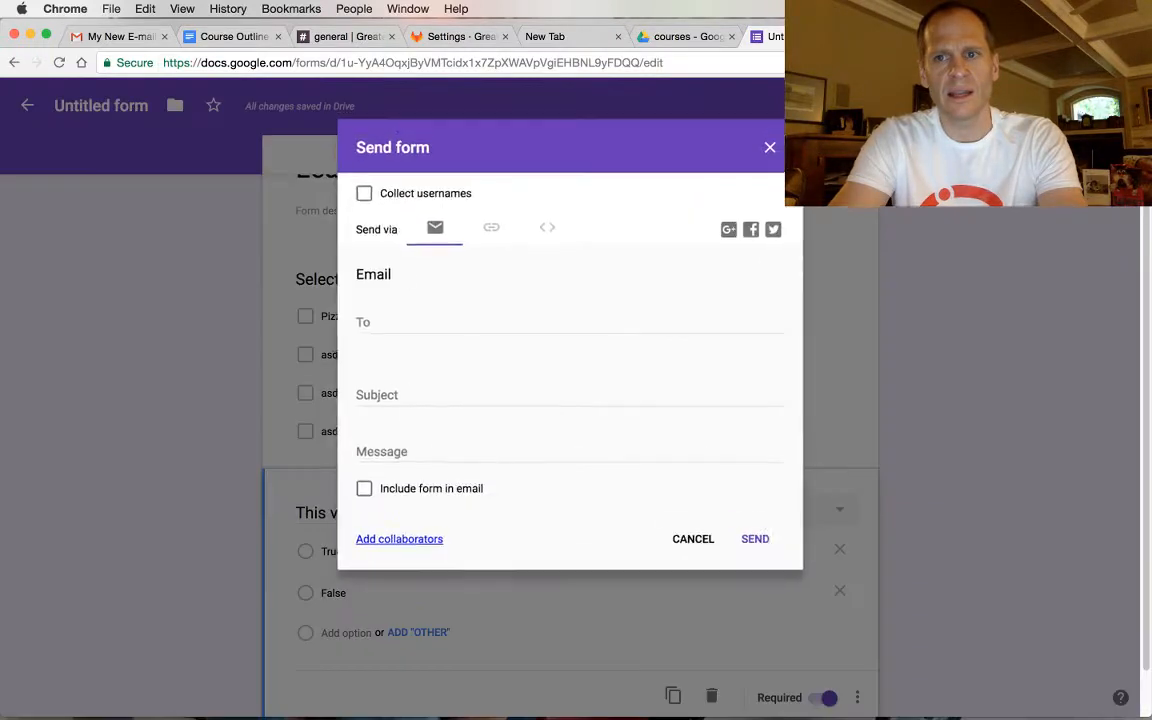
{"action": "left_click", "coordinate": [489, 226]}
{"action": "left_click", "coordinate": [545, 303]}
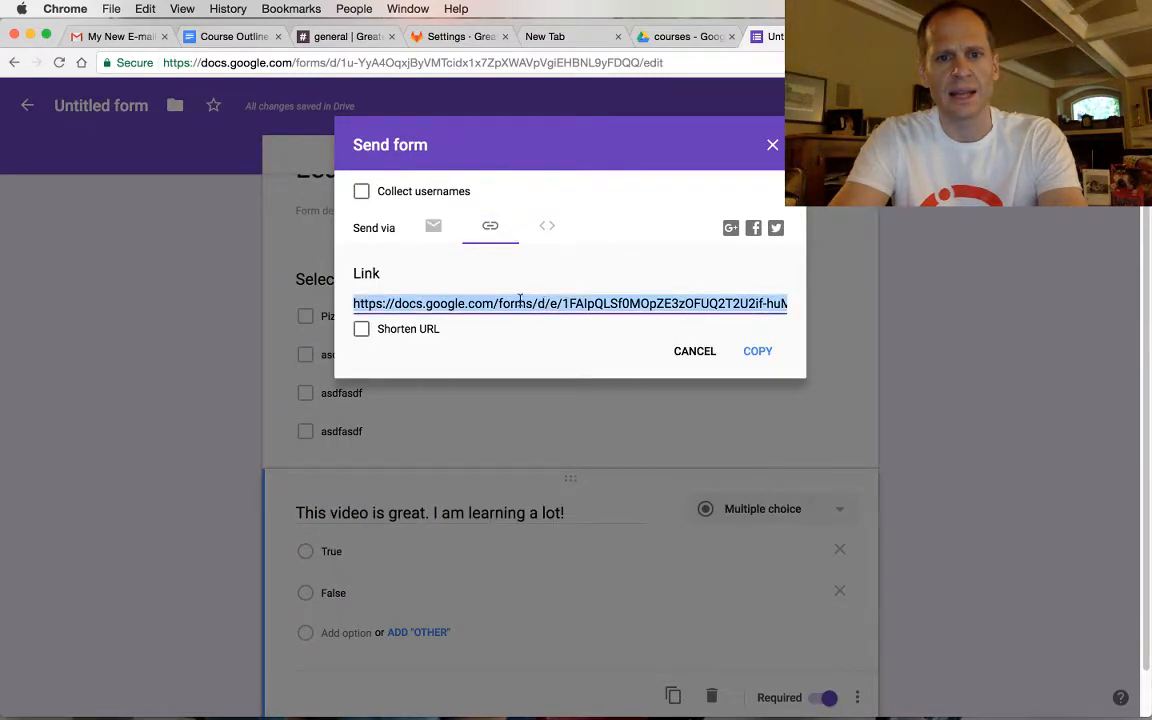
{"action": "left_click", "coordinate": [427, 329]}
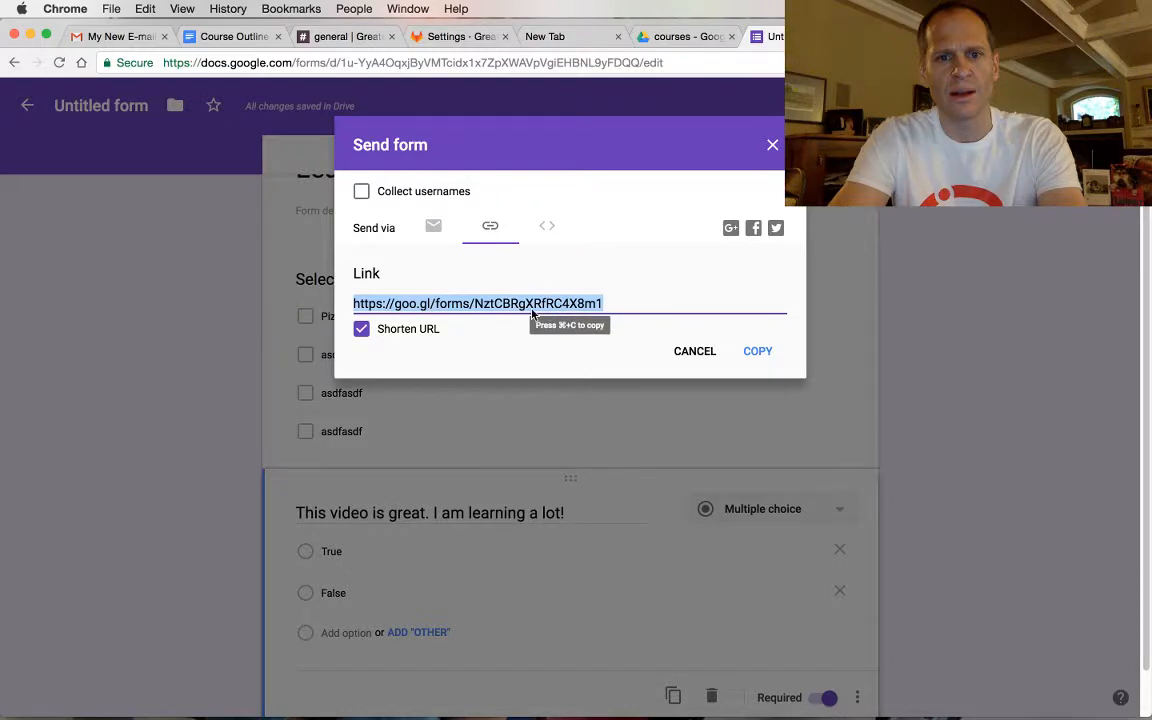
{"action": "key", "text": "super+c"}
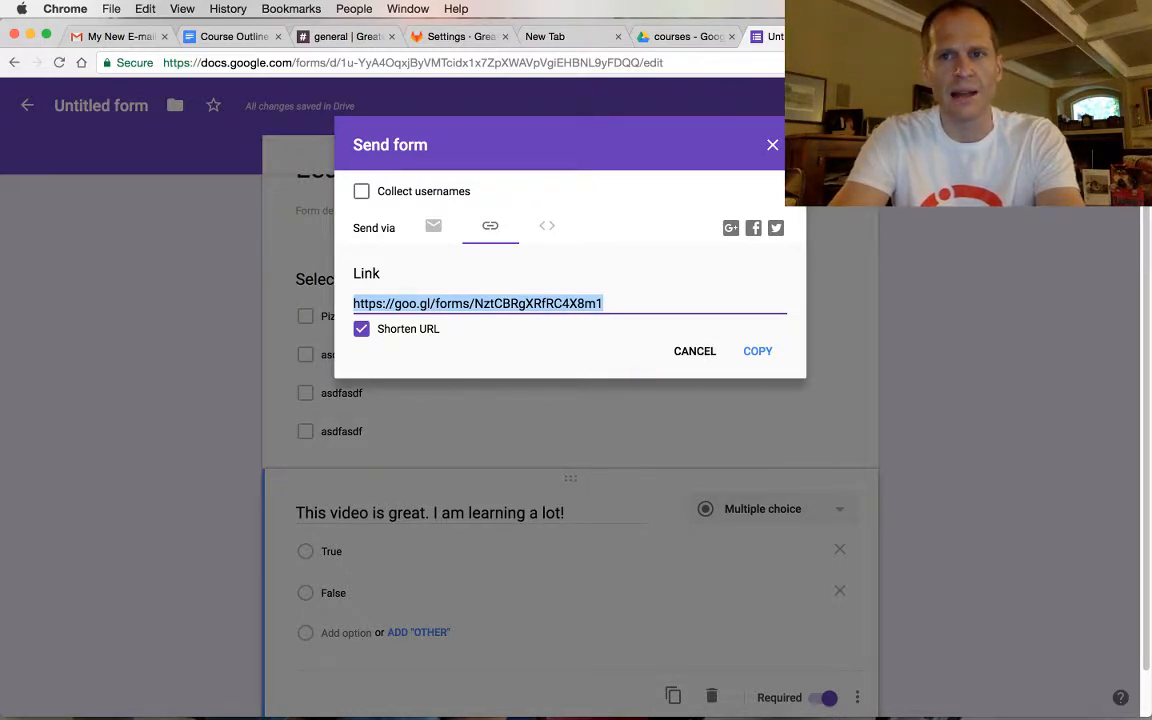
{"action": "left_click", "coordinate": [689, 355]}
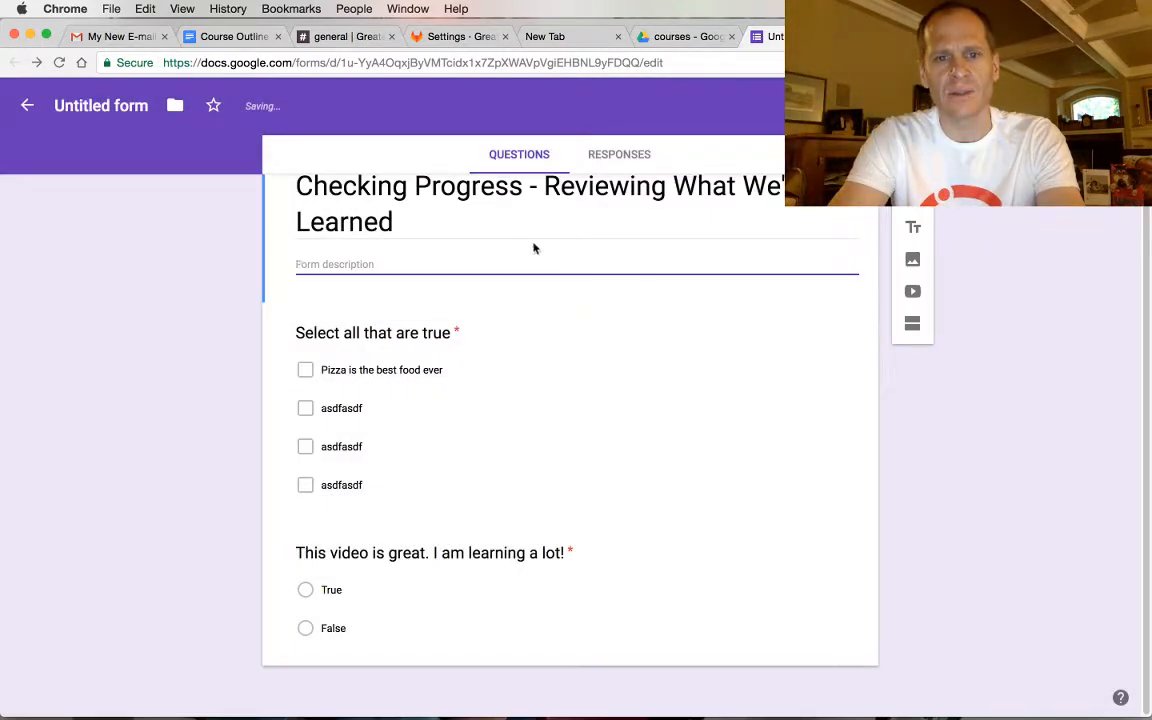
Open a preview of the form as respondents see it.
{"action": "left_click", "coordinate": [331, 583]}
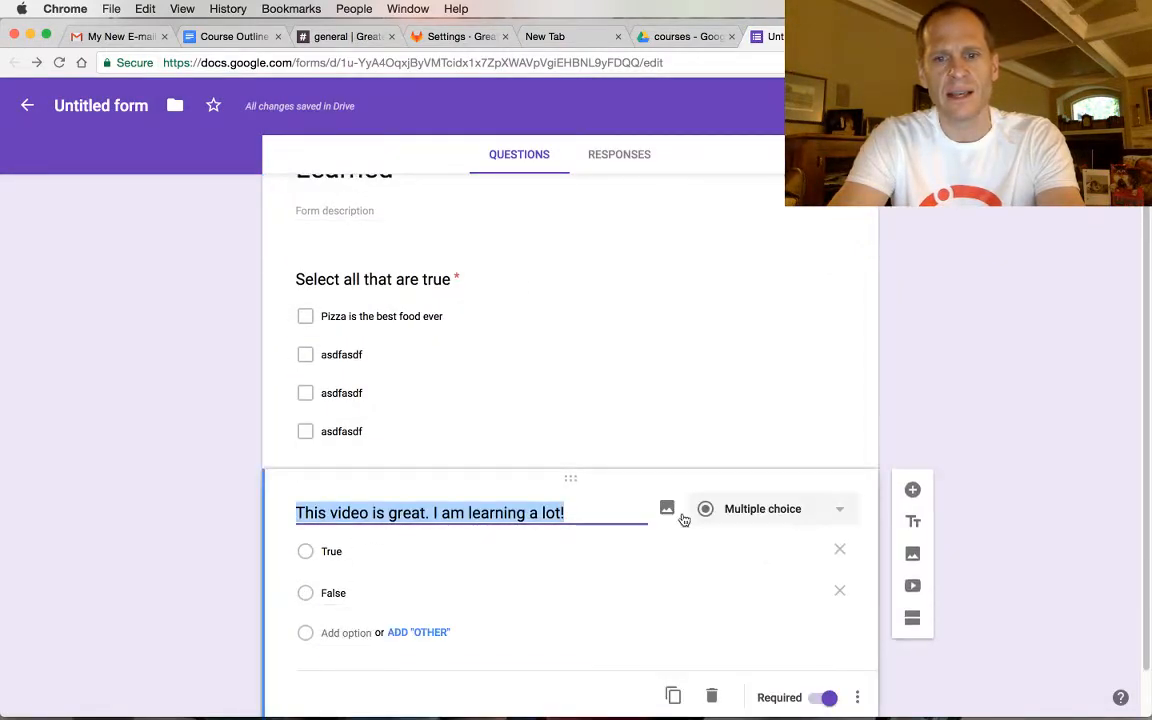
{"action": "left_click", "coordinate": [918, 105]}
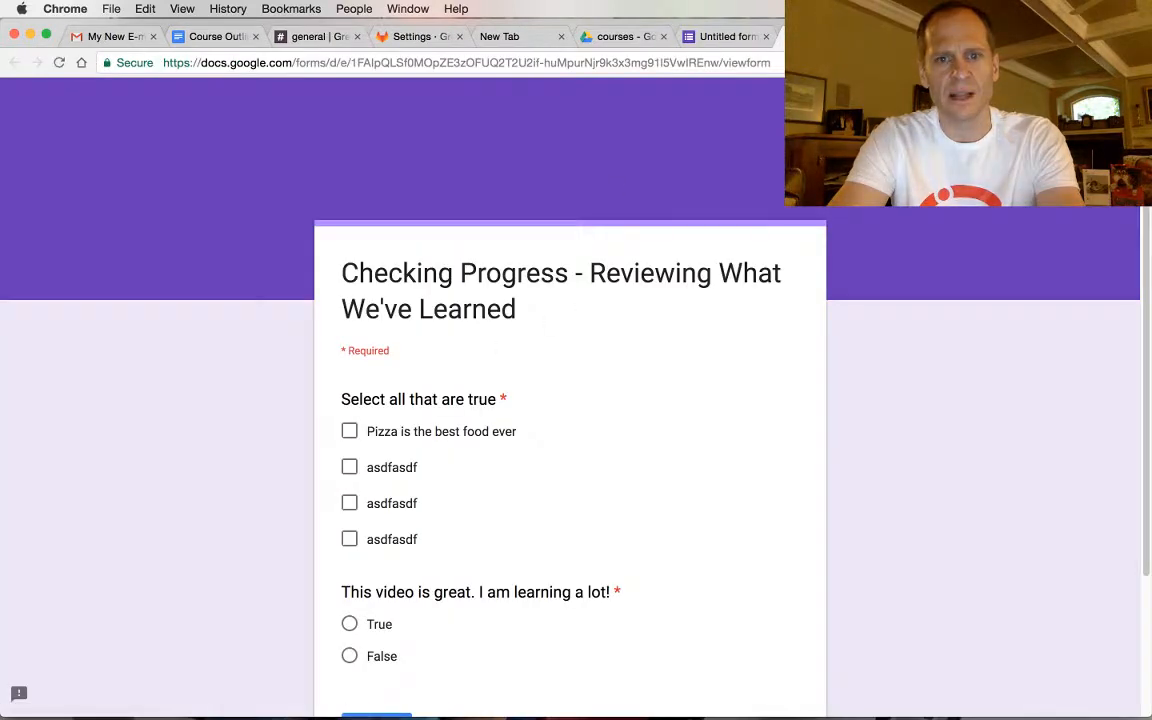
{"action": "left_click", "coordinate": [726, 38]}
{"action": "left_click", "coordinate": [829, 38]}
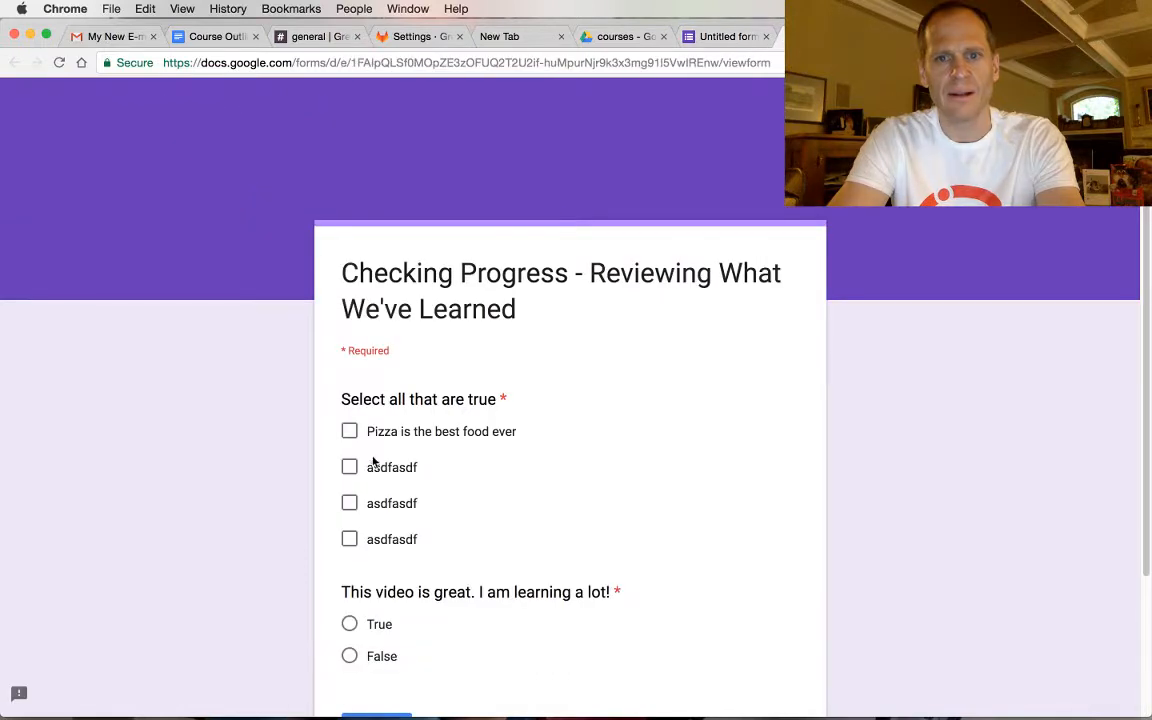
Submit a response with "Pizza is the best food ever" and the second option checked, and True for the video question.
{"action": "left_click", "coordinate": [349, 433]}
{"action": "left_click", "coordinate": [349, 468]}
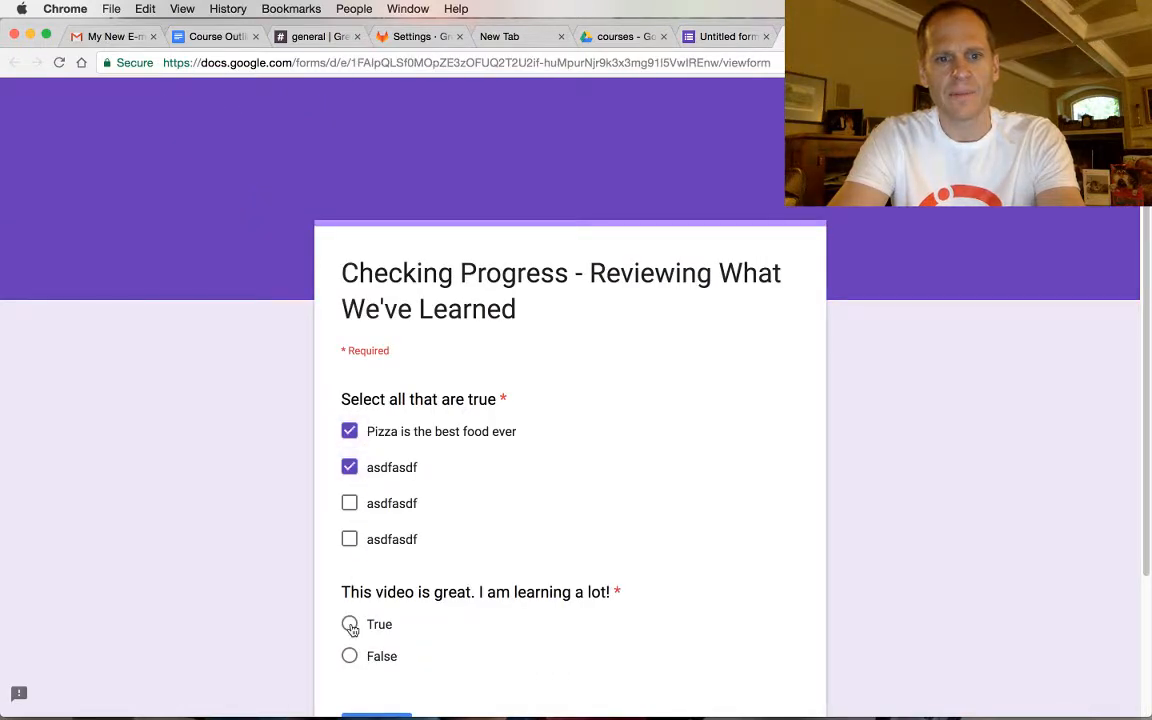
{"action": "left_click", "coordinate": [349, 624]}
{"action": "scroll", "coordinate": [404, 571], "scroll_direction": "down", "scroll_amount": 3}
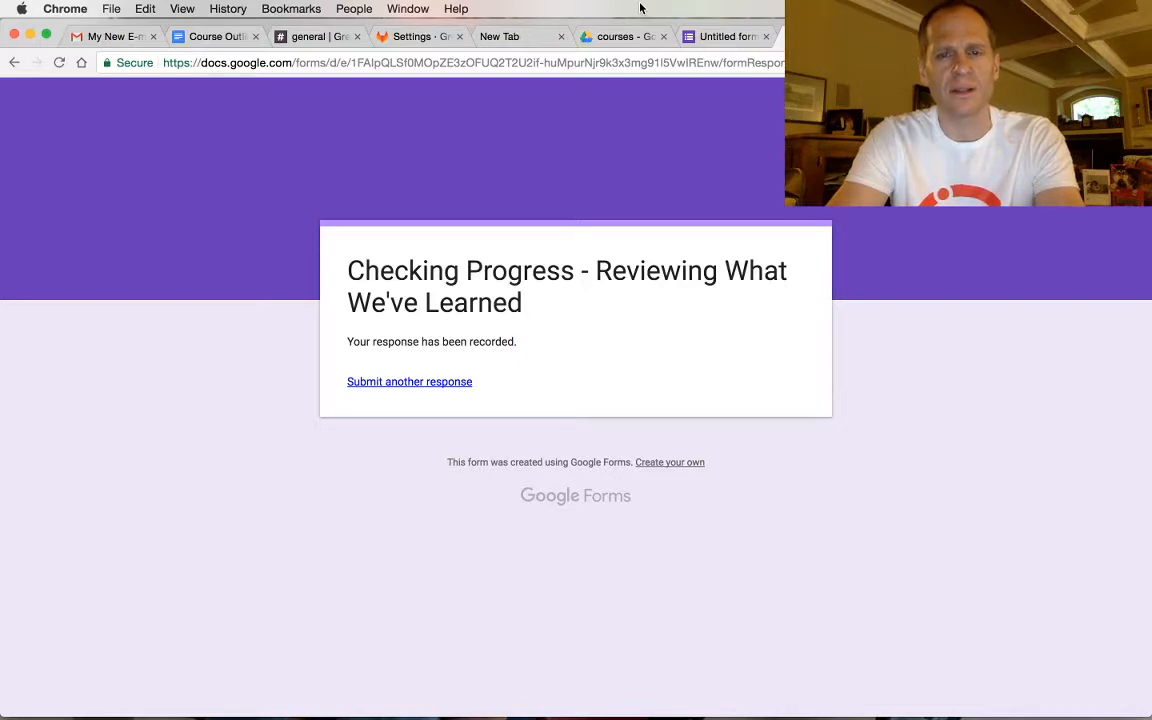
Open another preview from the form editor and check "Pizza is the best food ever" and the third option.
{"action": "left_click", "coordinate": [722, 36]}
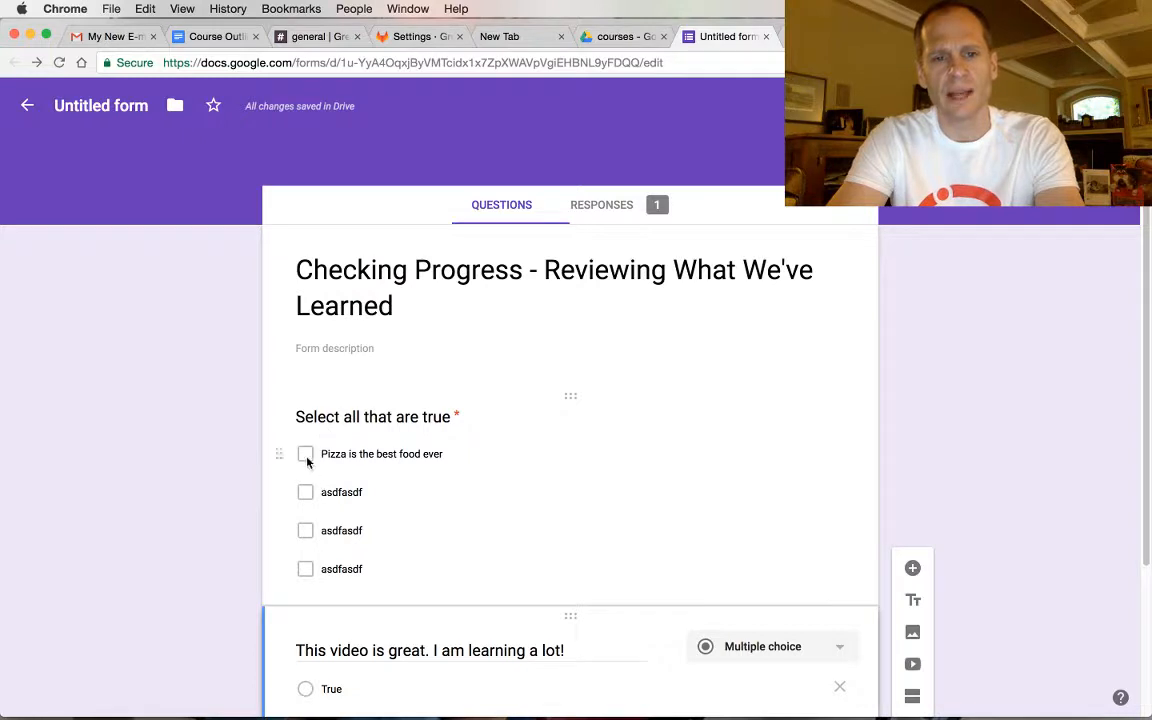
{"action": "left_click", "coordinate": [331, 491]}
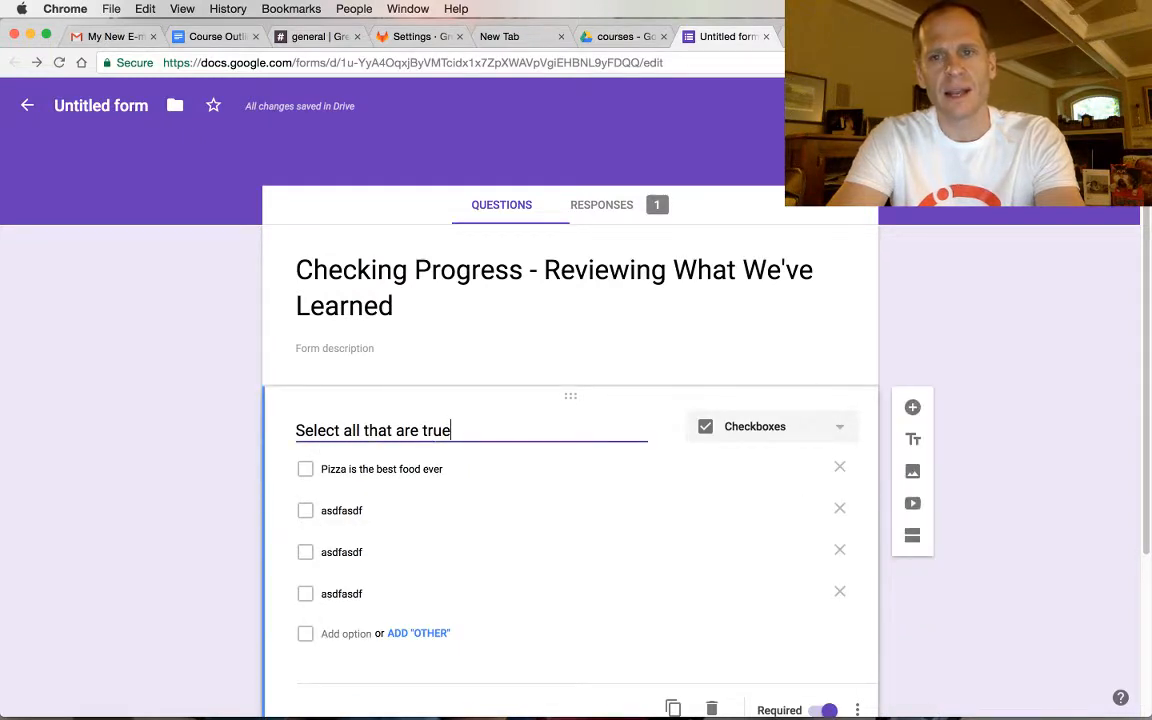
{"action": "left_click", "coordinate": [925, 105]}
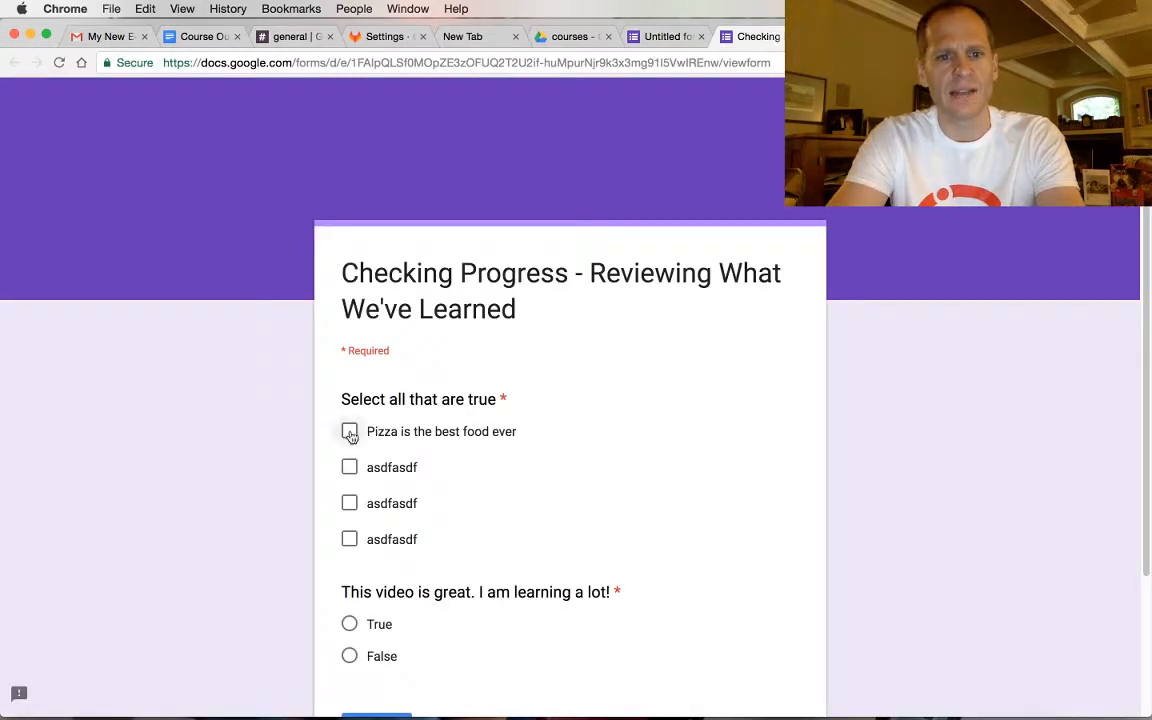
{"action": "left_click", "coordinate": [349, 431]}
{"action": "left_click", "coordinate": [349, 503]}
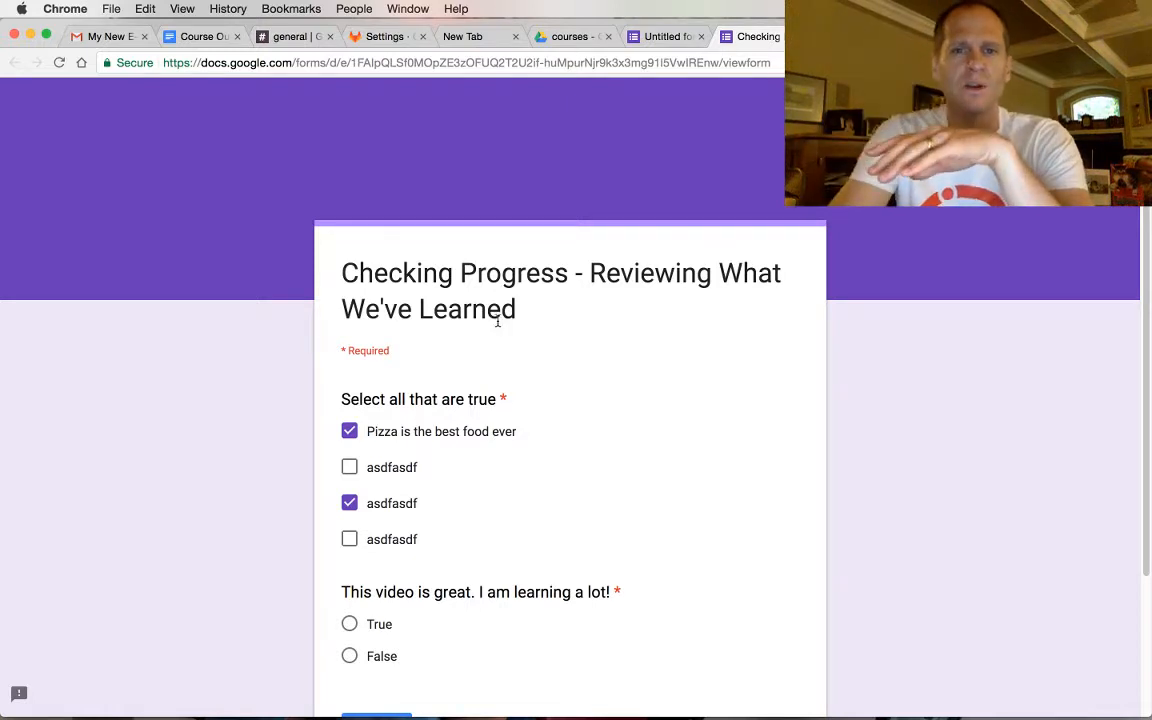
Locate the Untitled form in the Drive courses folder, and bring up another blank response from the submitted form's page.
{"action": "left_click", "coordinate": [568, 36]}
{"action": "left_click", "coordinate": [283, 519]}
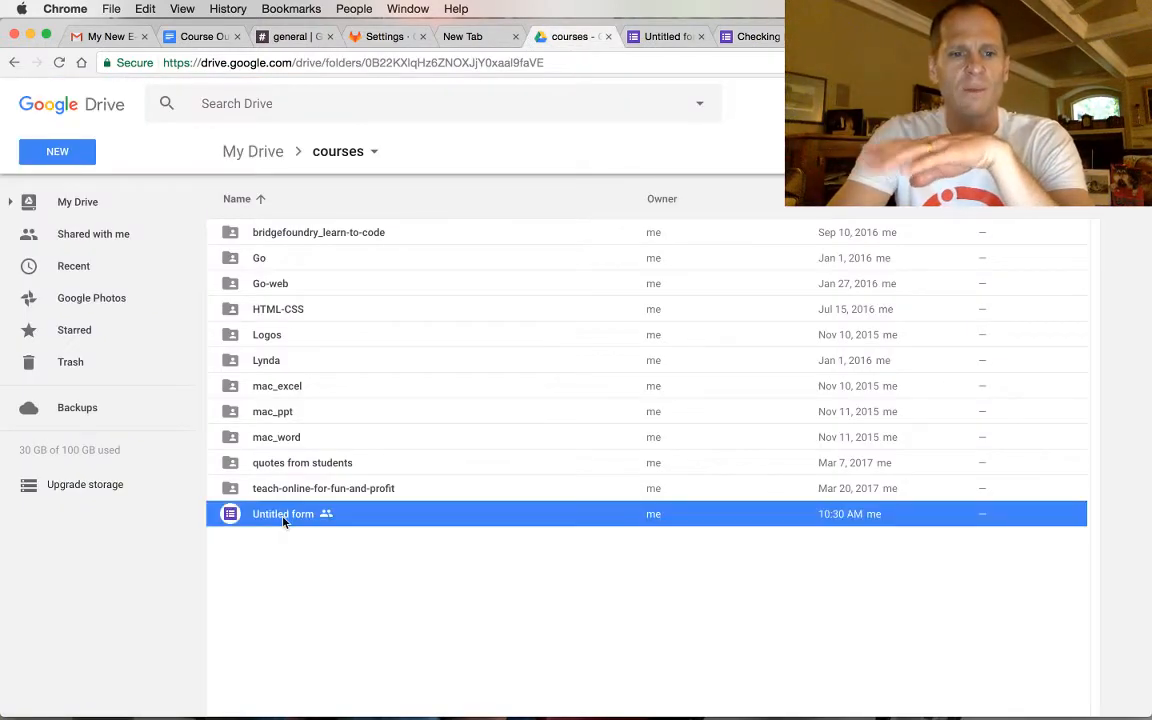
{"action": "left_click", "coordinate": [762, 36]}
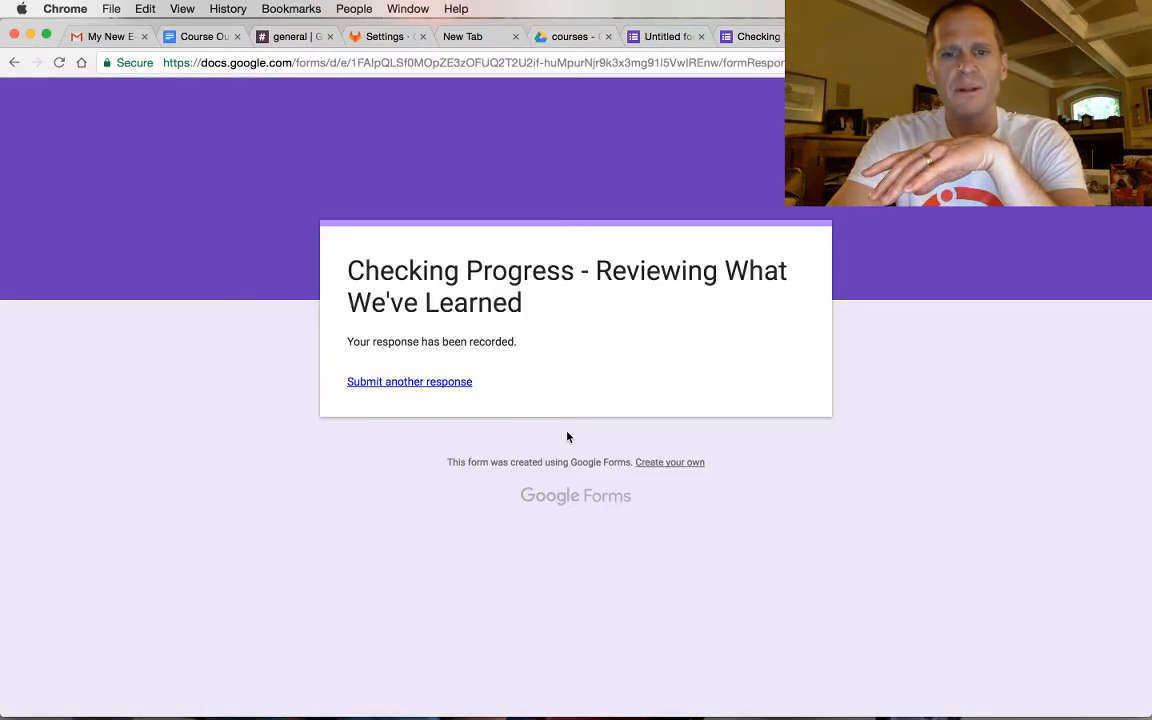
{"action": "left_click", "coordinate": [425, 387]}
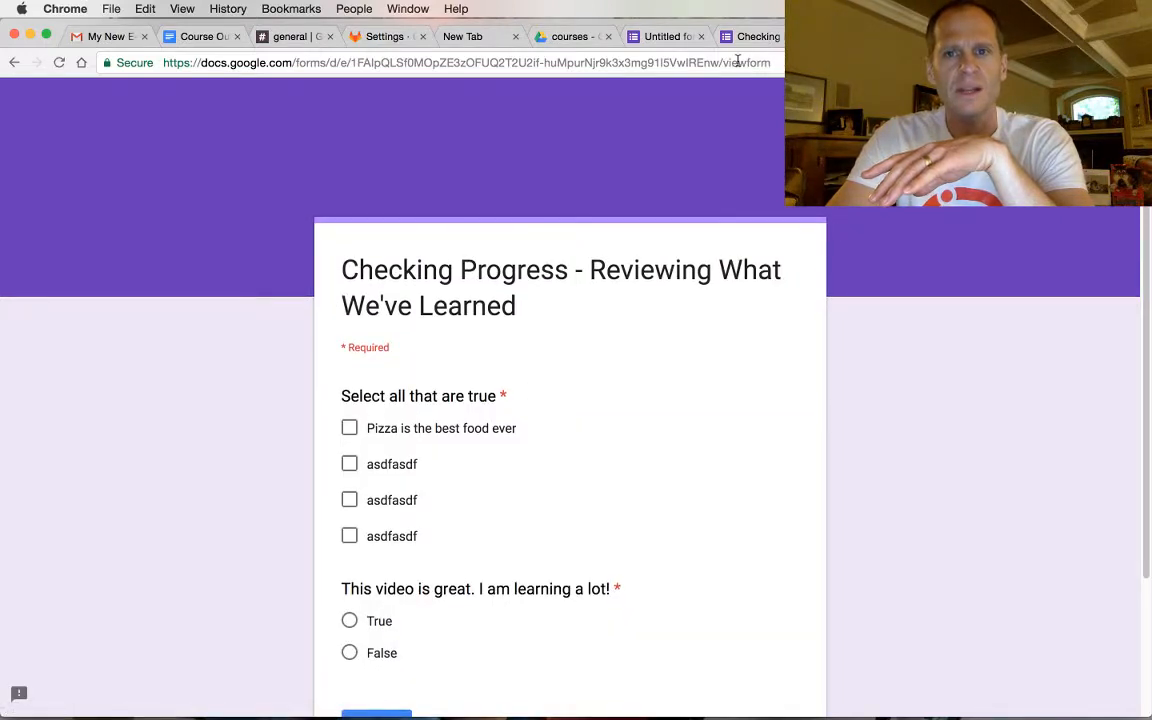
Allow respondents to see summary charts and text responses in the form's settings, and save them.
{"action": "left_click", "coordinate": [662, 36]}
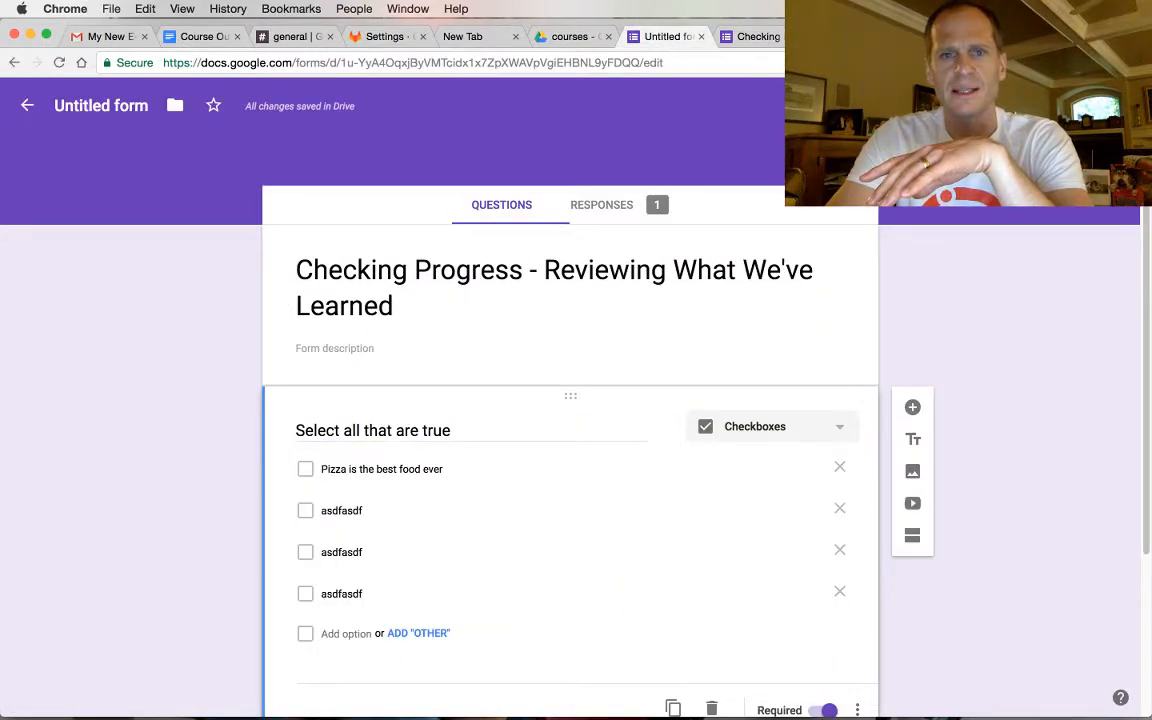
{"action": "left_click", "coordinate": [953, 105]}
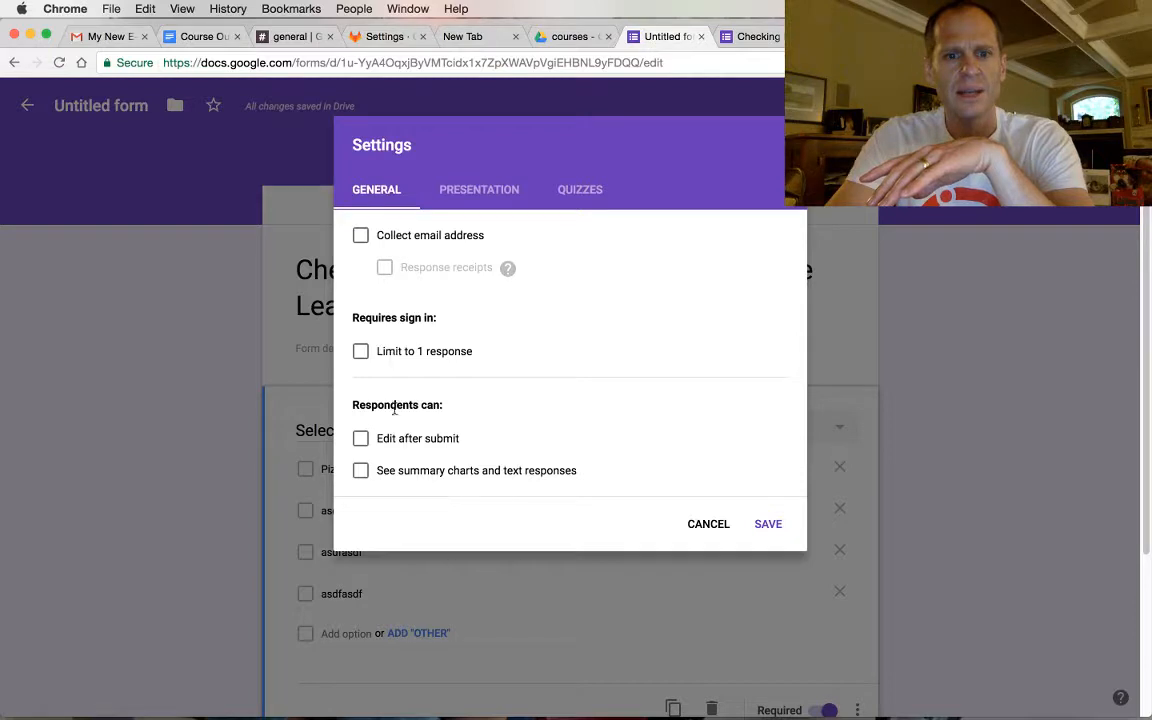
{"action": "left_click", "coordinate": [411, 473]}
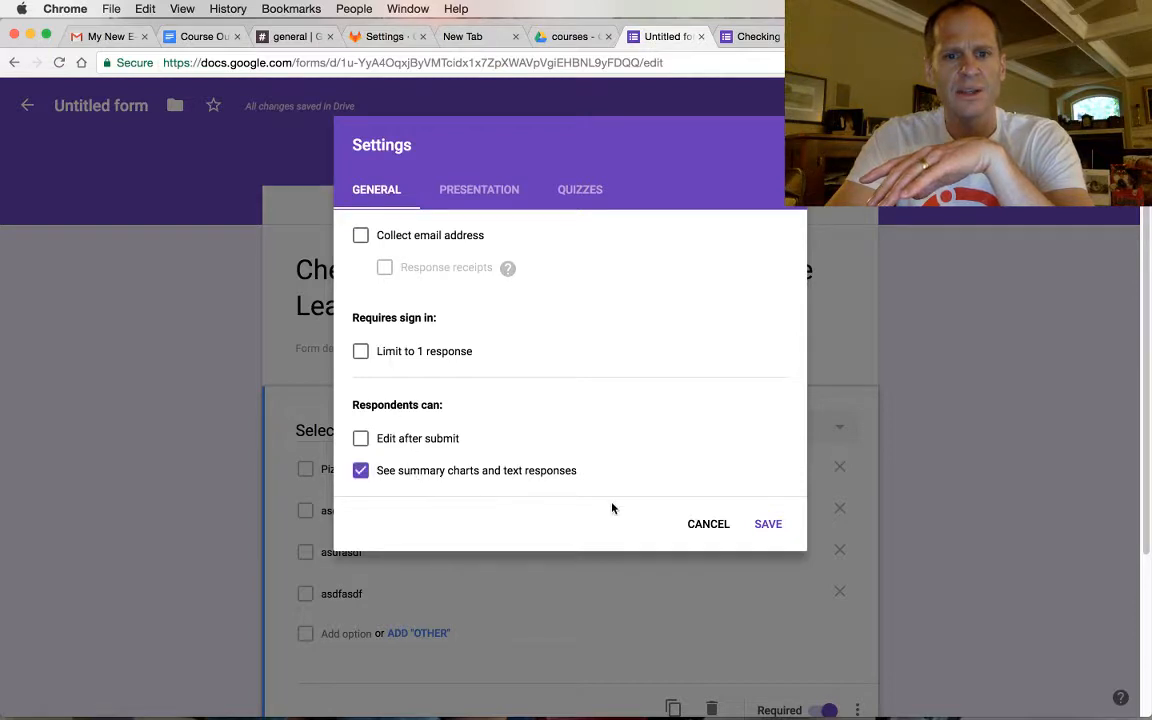
{"action": "left_click", "coordinate": [770, 528]}
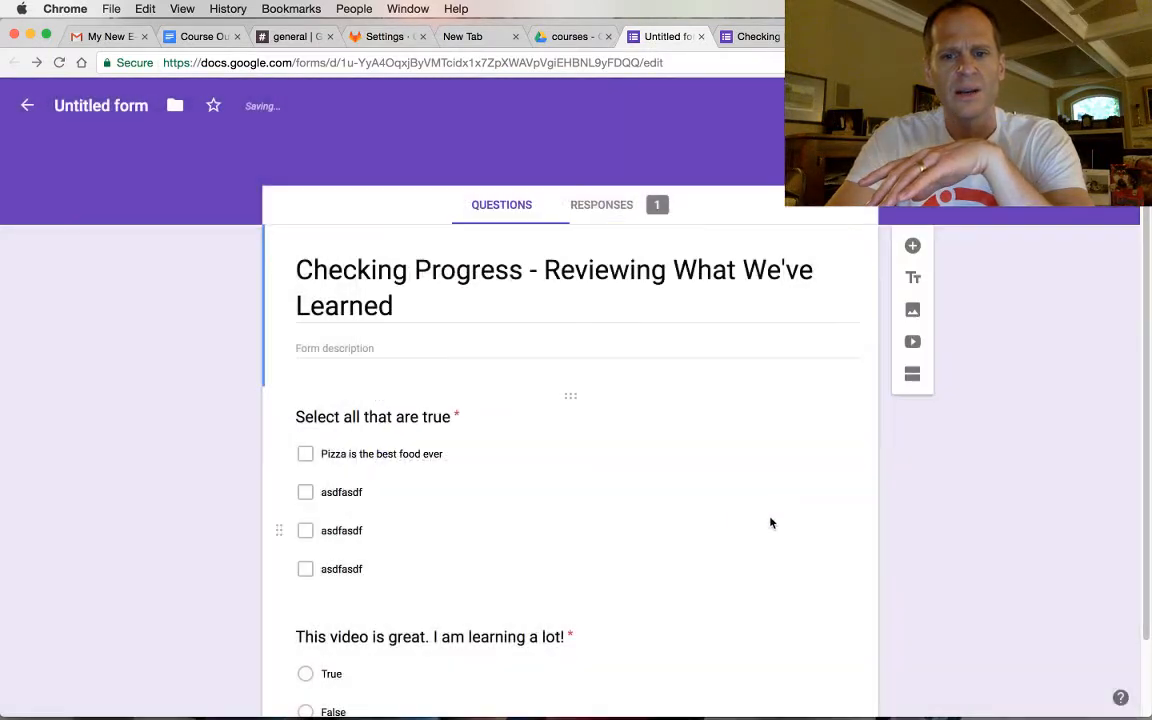
Answer False to the video question in the partly filled preview and submit the response.
{"action": "left_click", "coordinate": [758, 36]}
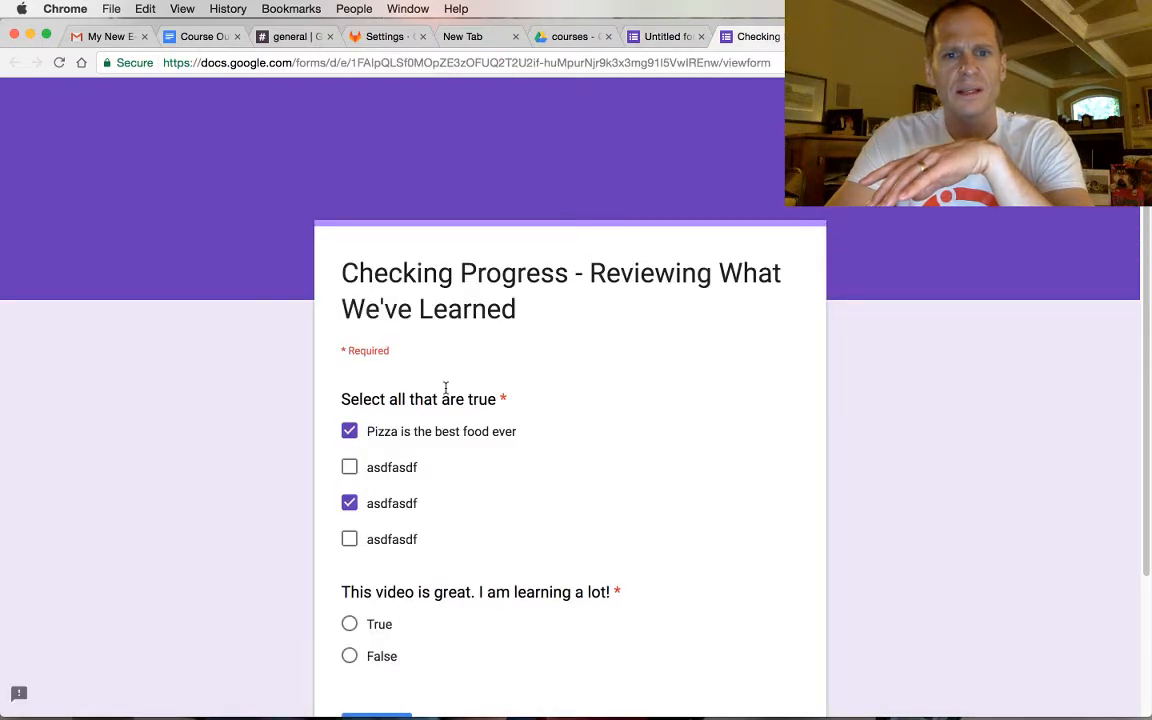
{"action": "scroll", "coordinate": [445, 387], "scroll_direction": "down", "scroll_amount": 3}
{"action": "left_click", "coordinate": [391, 560]}
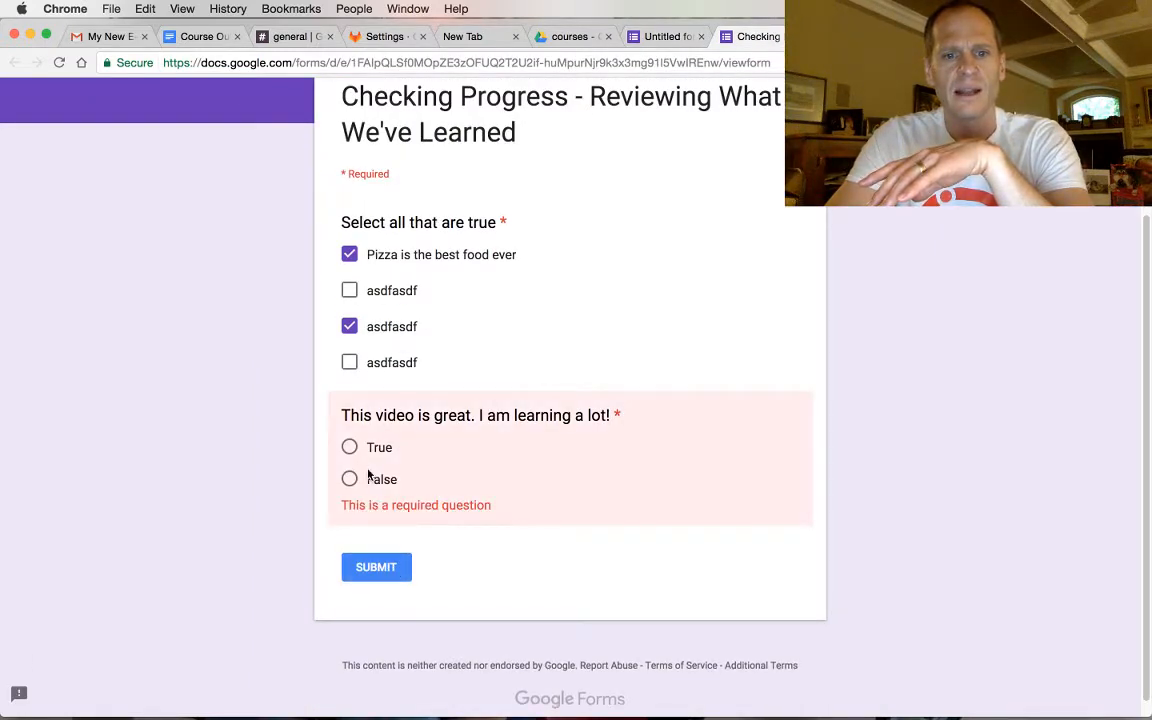
{"action": "left_click", "coordinate": [368, 478]}
{"action": "left_click", "coordinate": [375, 556]}
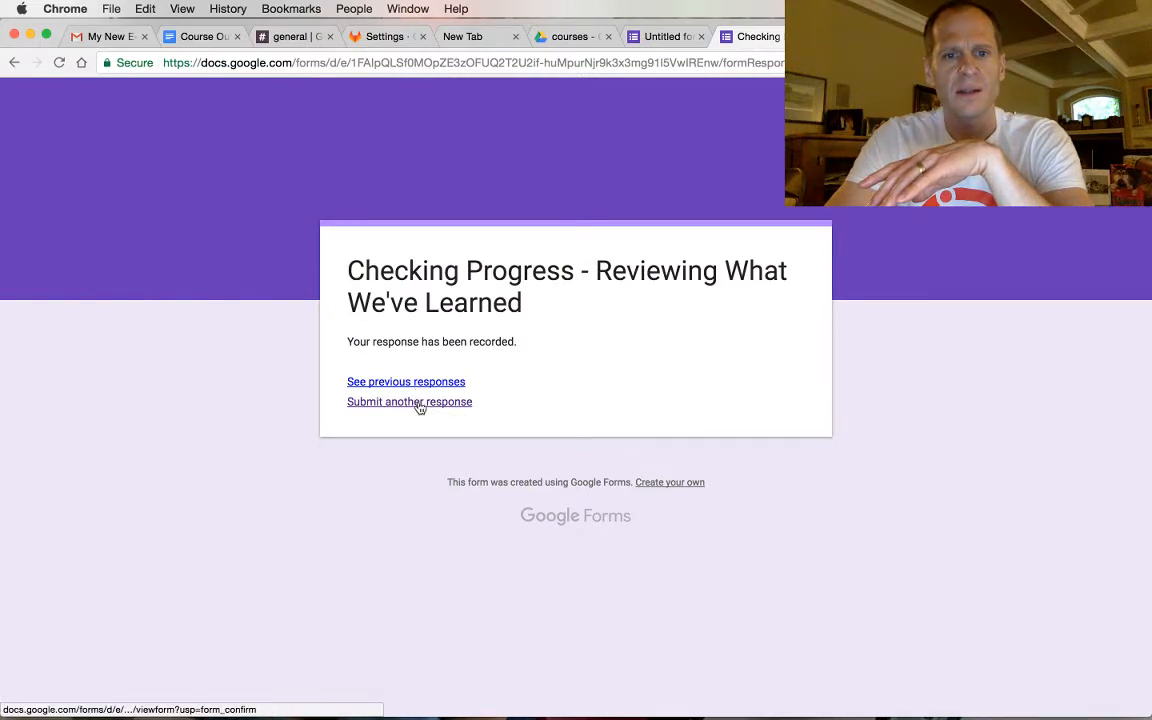
Open a new preview from the form editor and submit a response with "Pizza is the best food ever" and True.
{"action": "left_click", "coordinate": [672, 36]}
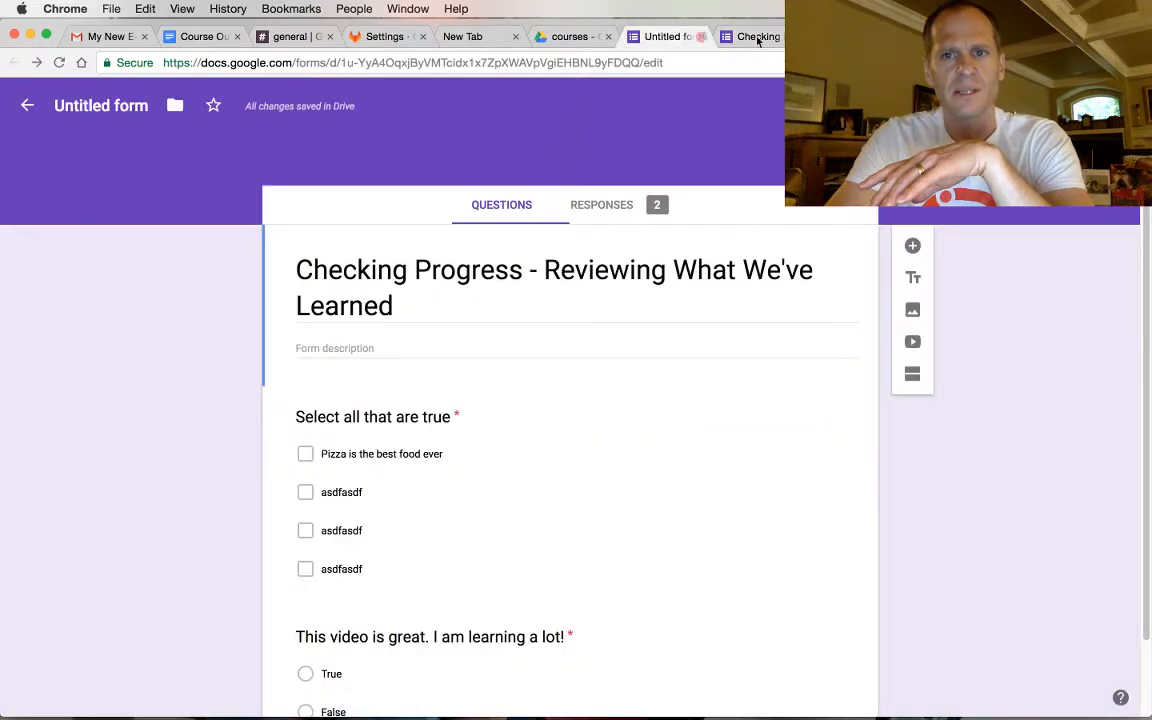
{"action": "left_click", "coordinate": [920, 105]}
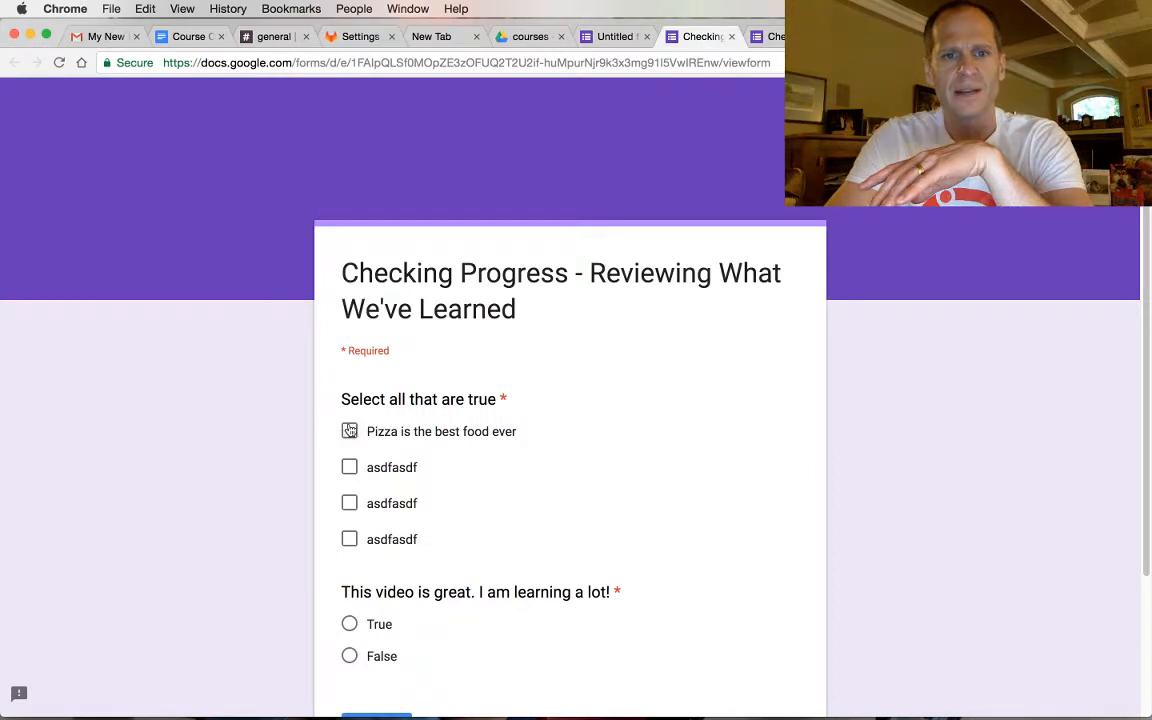
{"action": "left_click", "coordinate": [349, 431]}
{"action": "left_click", "coordinate": [349, 624]}
{"action": "scroll", "coordinate": [360, 600], "scroll_direction": "down", "scroll_amount": 3}
{"action": "left_click", "coordinate": [375, 553]}
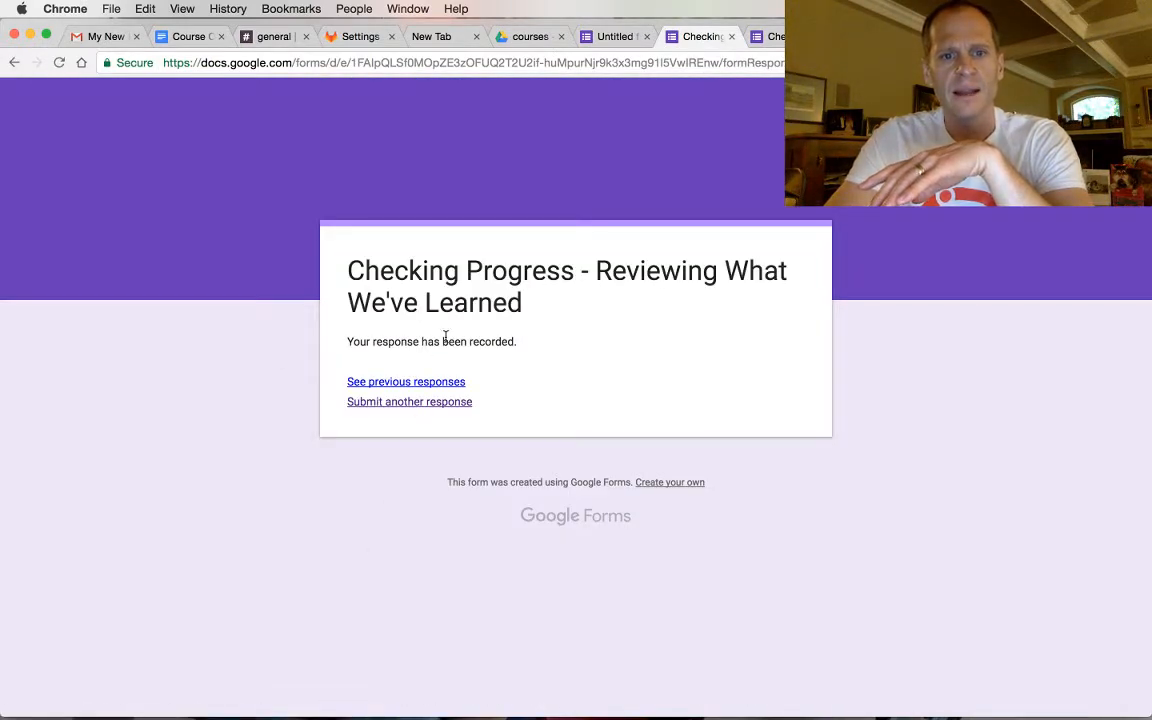
Examine the summary charts of the collected responses in the form editor.
{"action": "left_click", "coordinate": [604, 37]}
{"action": "left_click", "coordinate": [627, 205]}
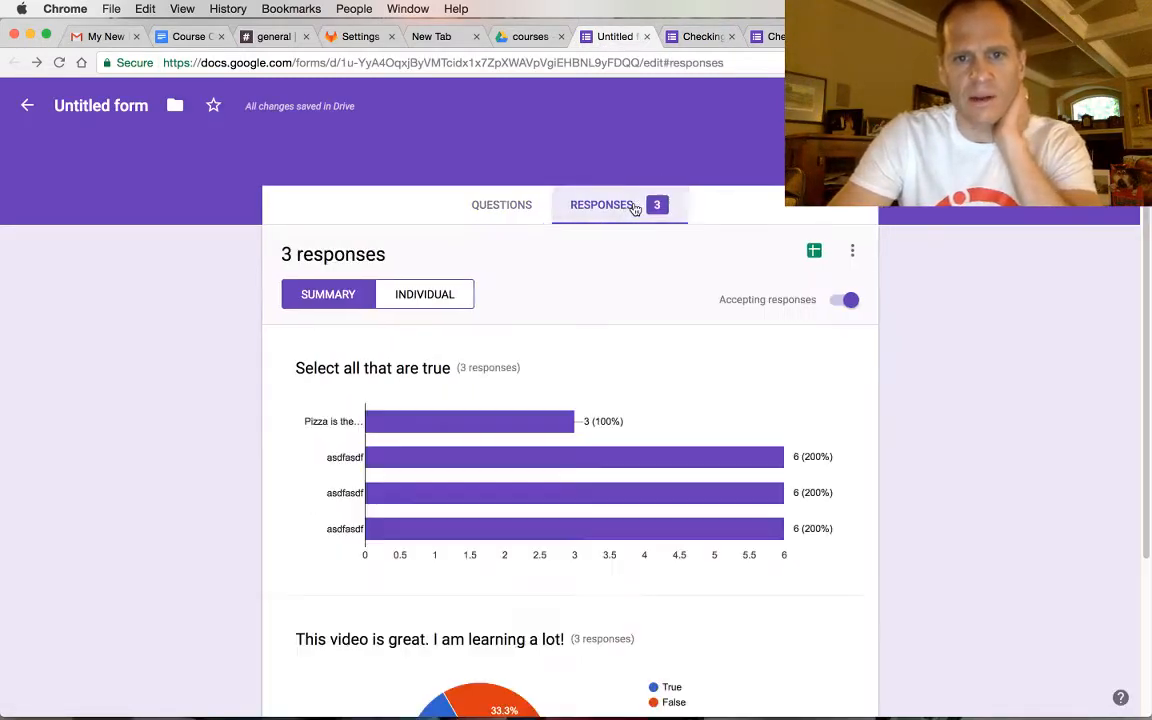
{"action": "scroll", "coordinate": [573, 247], "scroll_direction": "down", "scroll_amount": 3}
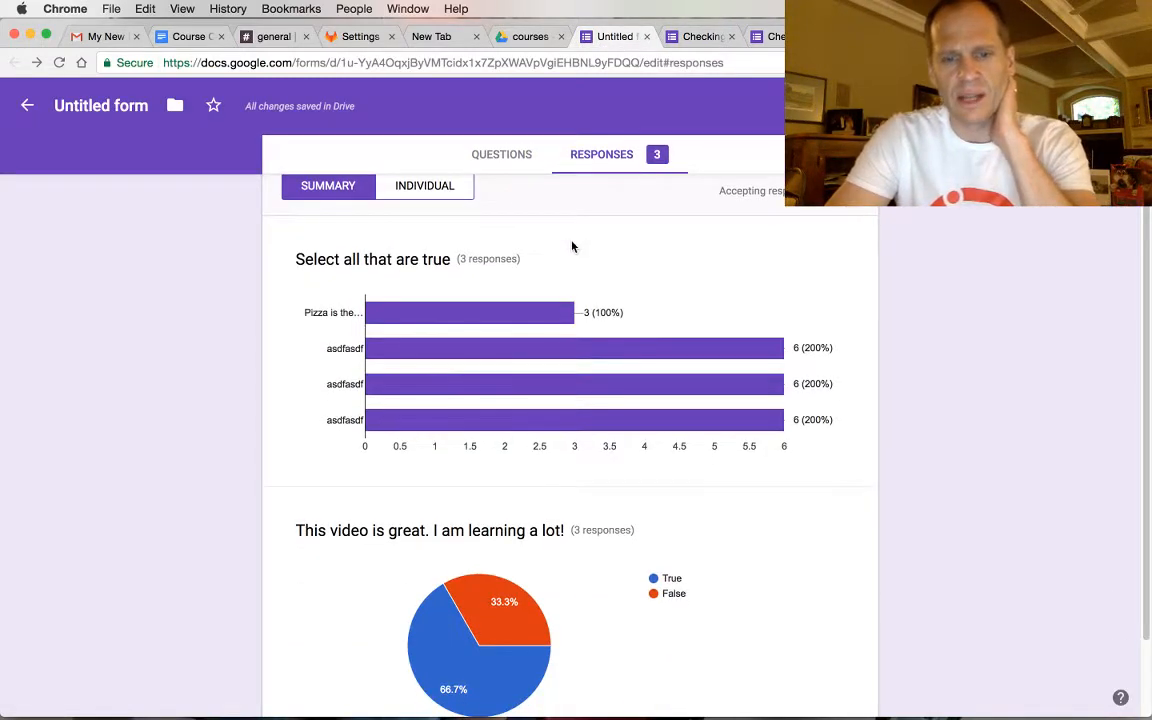
Review the charts for both questions in the response summary and check the form's general settings without changing them.
{"action": "scroll", "coordinate": [571, 247], "scroll_direction": "down", "scroll_amount": 2}
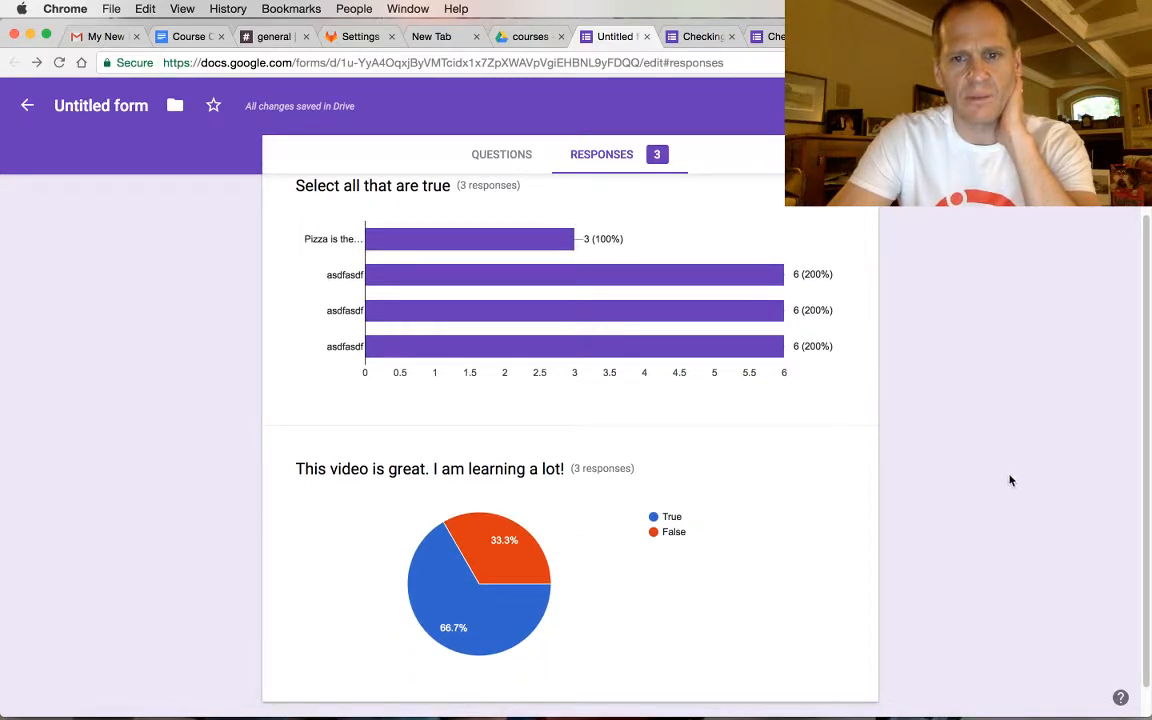
{"action": "scroll", "coordinate": [990, 470], "scroll_direction": "up", "scroll_amount": 4}
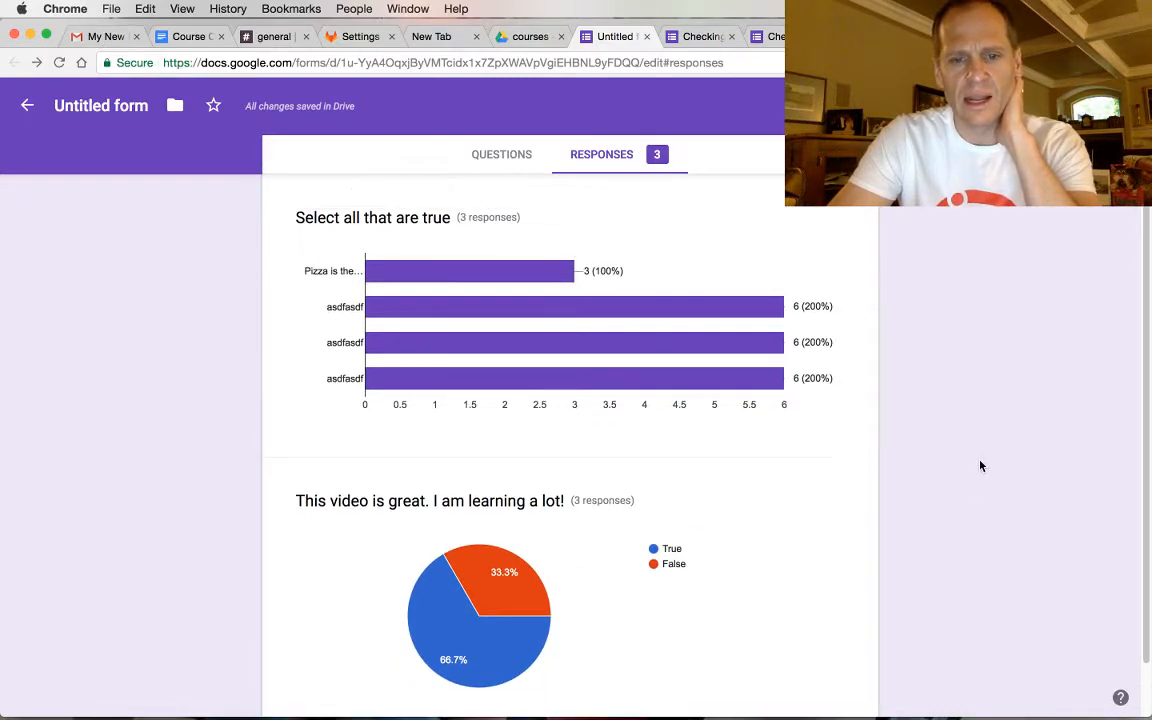
{"action": "scroll", "coordinate": [980, 465], "scroll_direction": "down", "scroll_amount": 3}
{"action": "scroll", "coordinate": [980, 465], "scroll_direction": "up", "scroll_amount": 3}
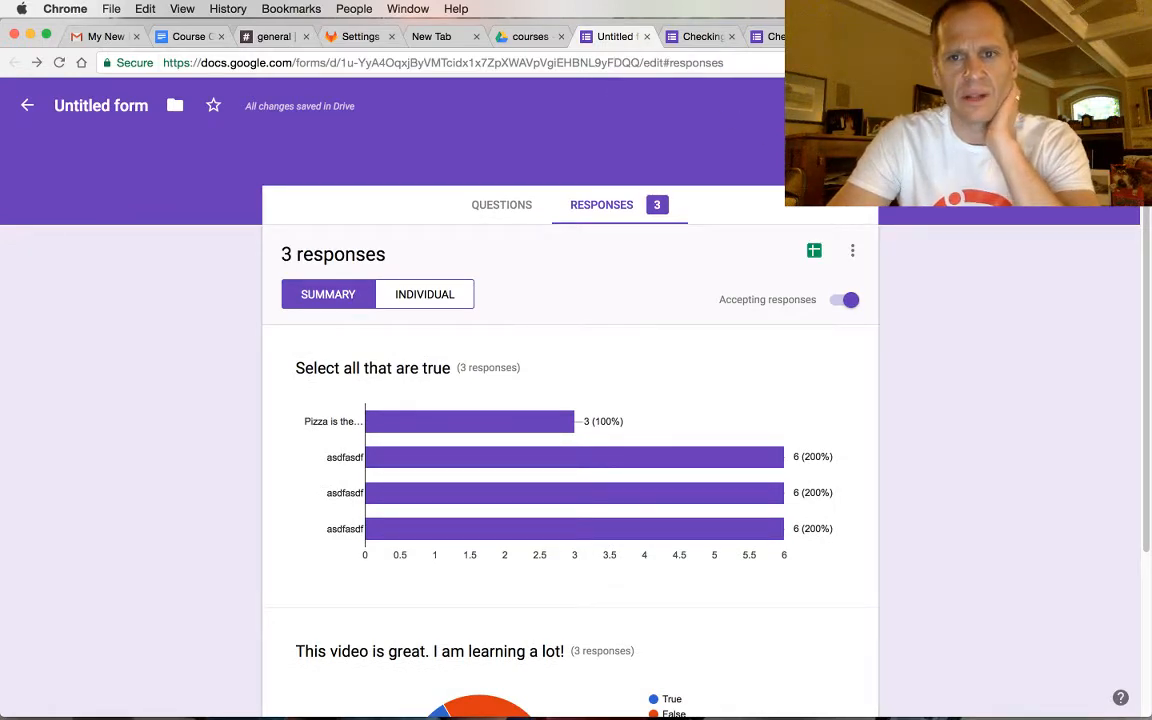
{"action": "left_click", "coordinate": [873, 105]}
{"action": "left_click", "coordinate": [584, 37]}
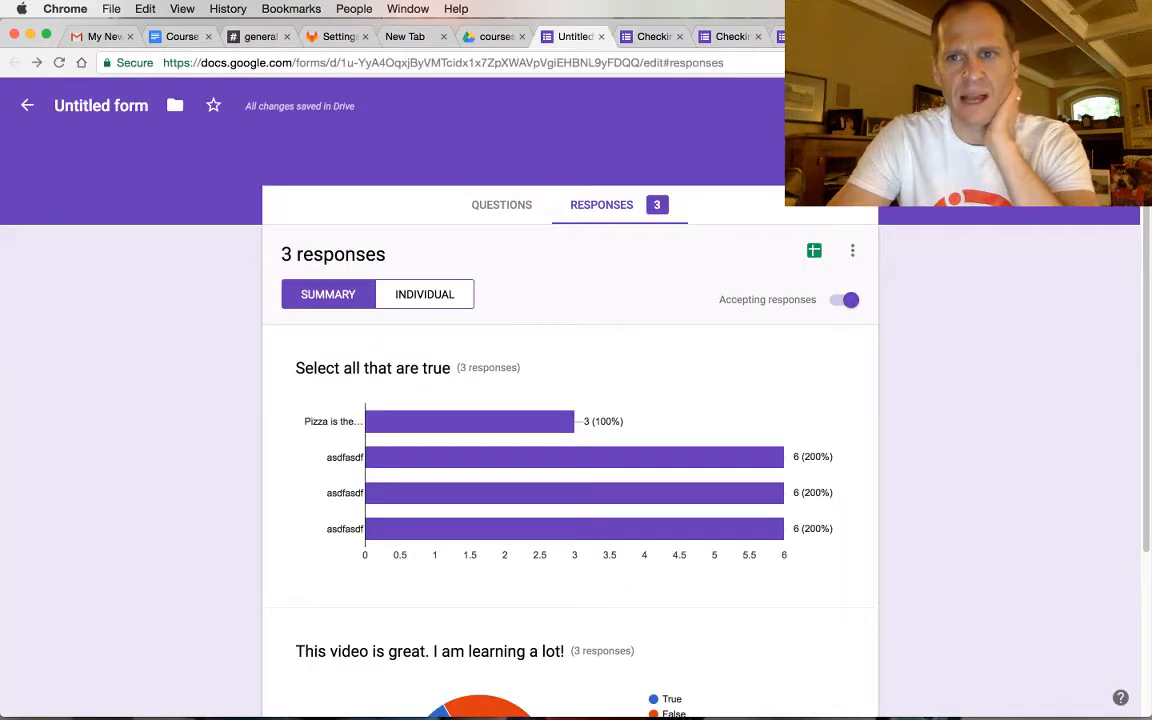
{"action": "left_click", "coordinate": [915, 105]}
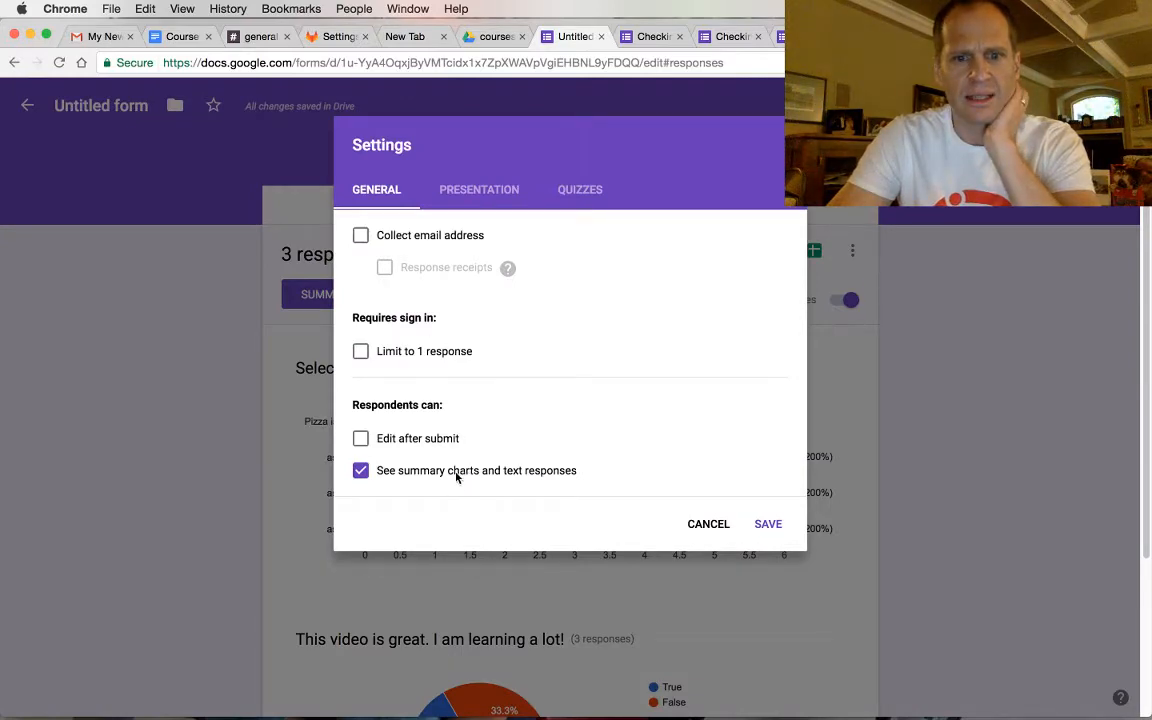
{"action": "left_click", "coordinate": [710, 526]}
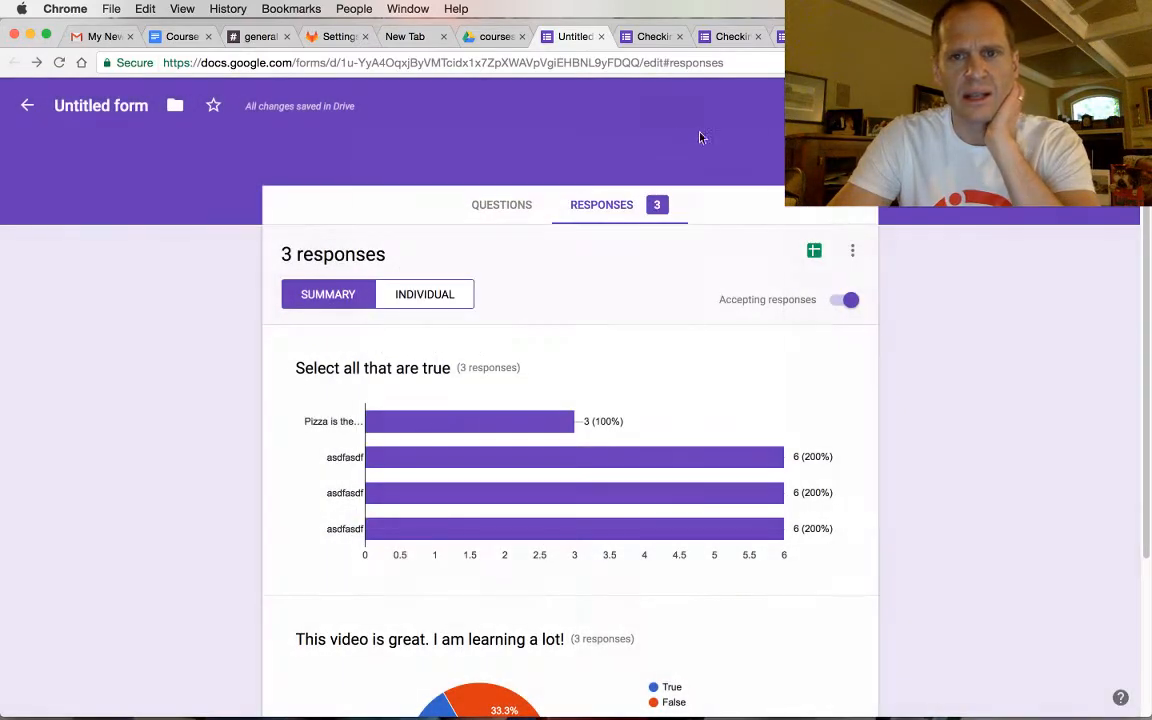
Open the files folder inside the HTML-CSS course folder in Google Drive and look through its numbered lecture files.
{"action": "left_click", "coordinate": [490, 37]}
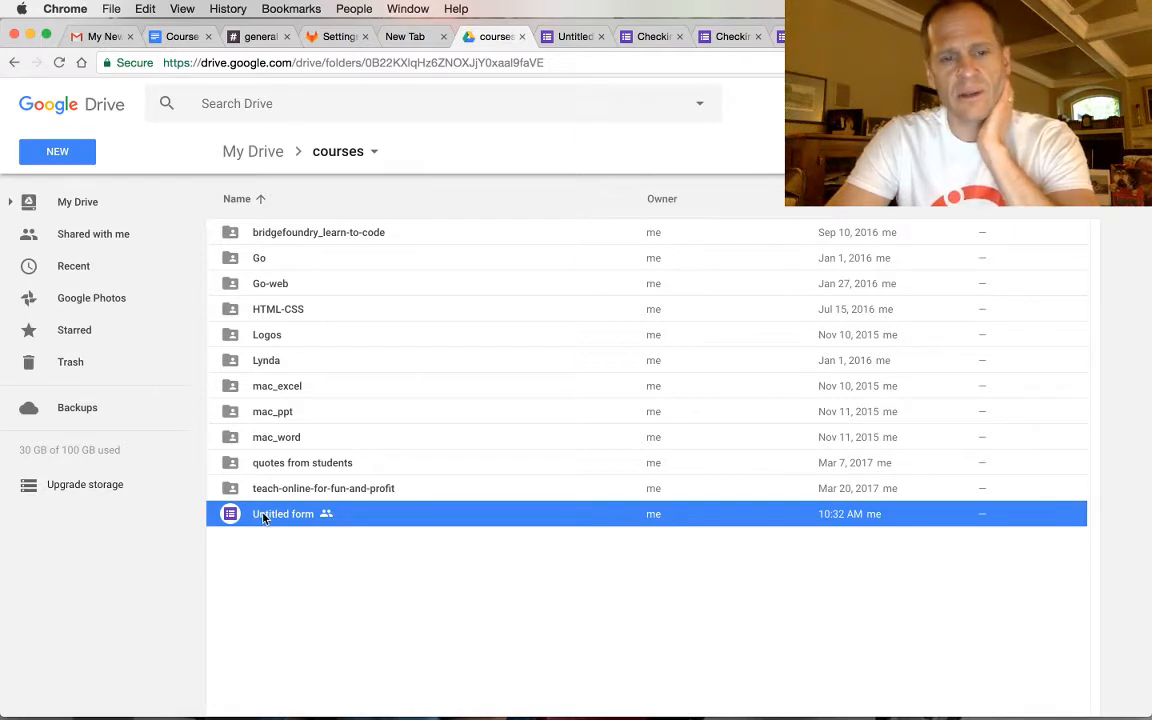
{"action": "left_click", "coordinate": [264, 312]}
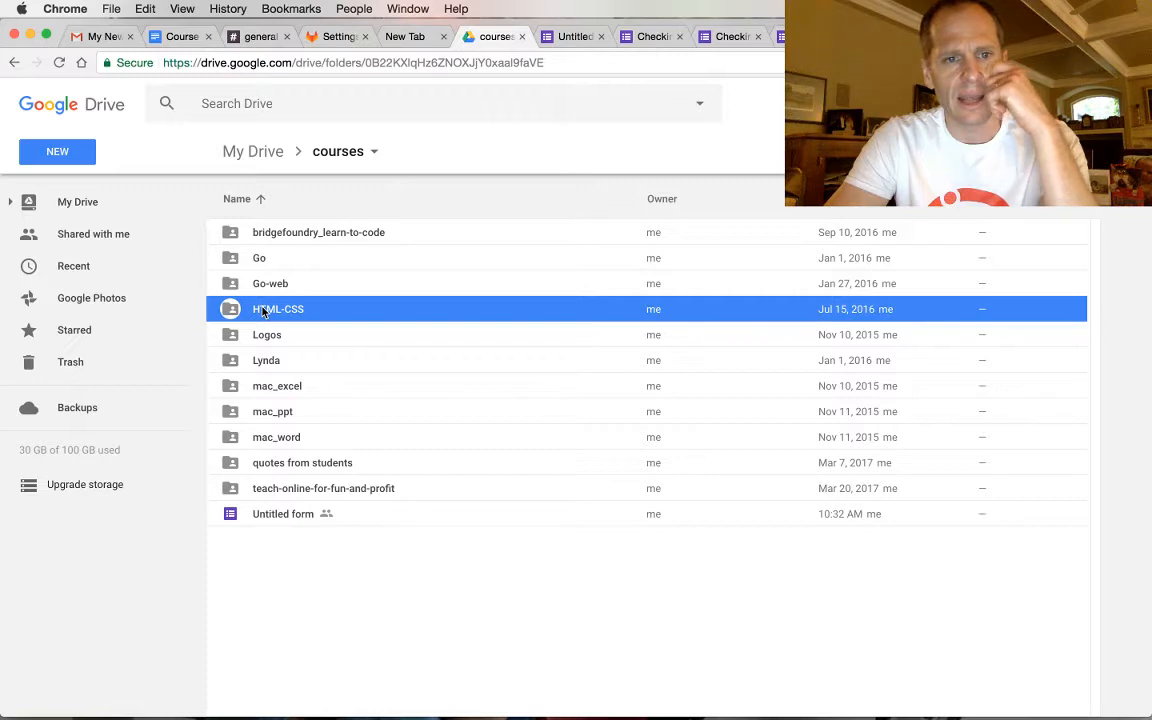
{"action": "double_click", "coordinate": [264, 312]}
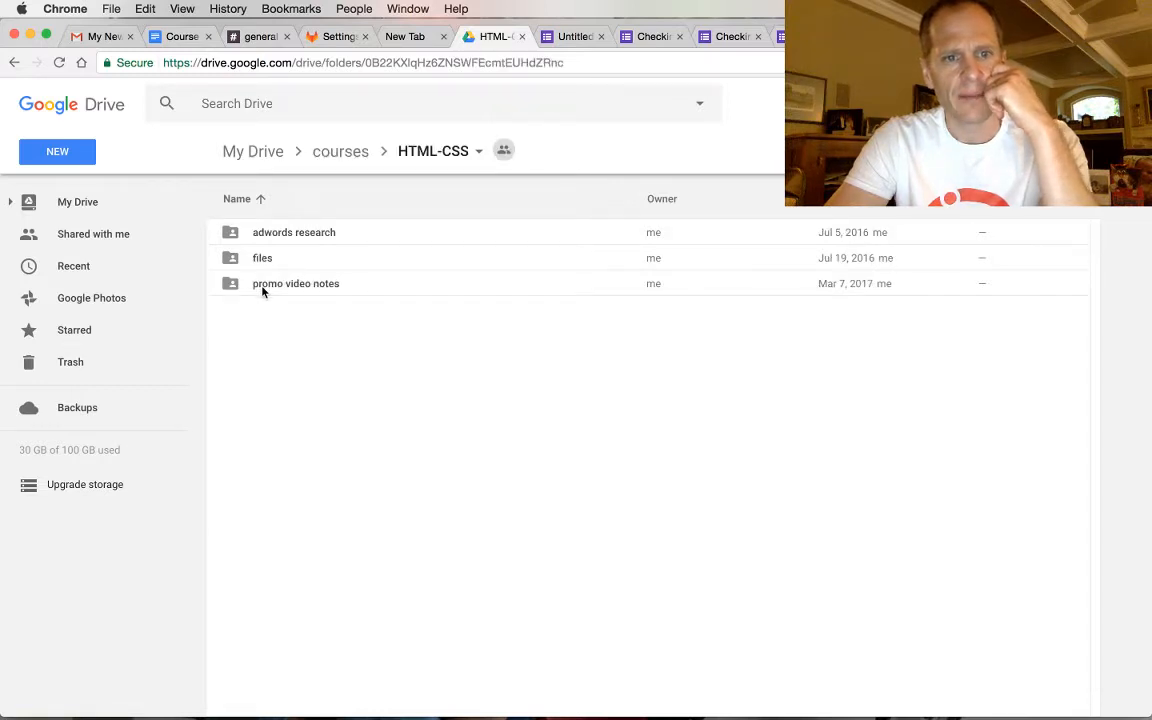
{"action": "double_click", "coordinate": [262, 258]}
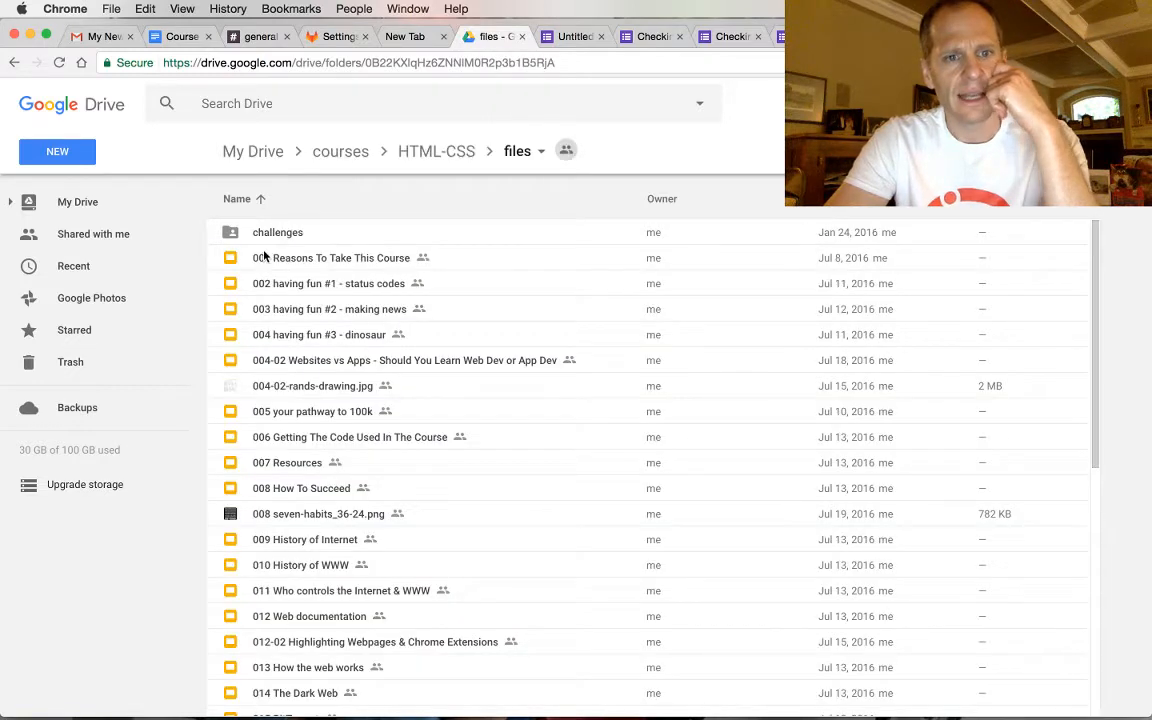
{"action": "left_click", "coordinate": [263, 260]}
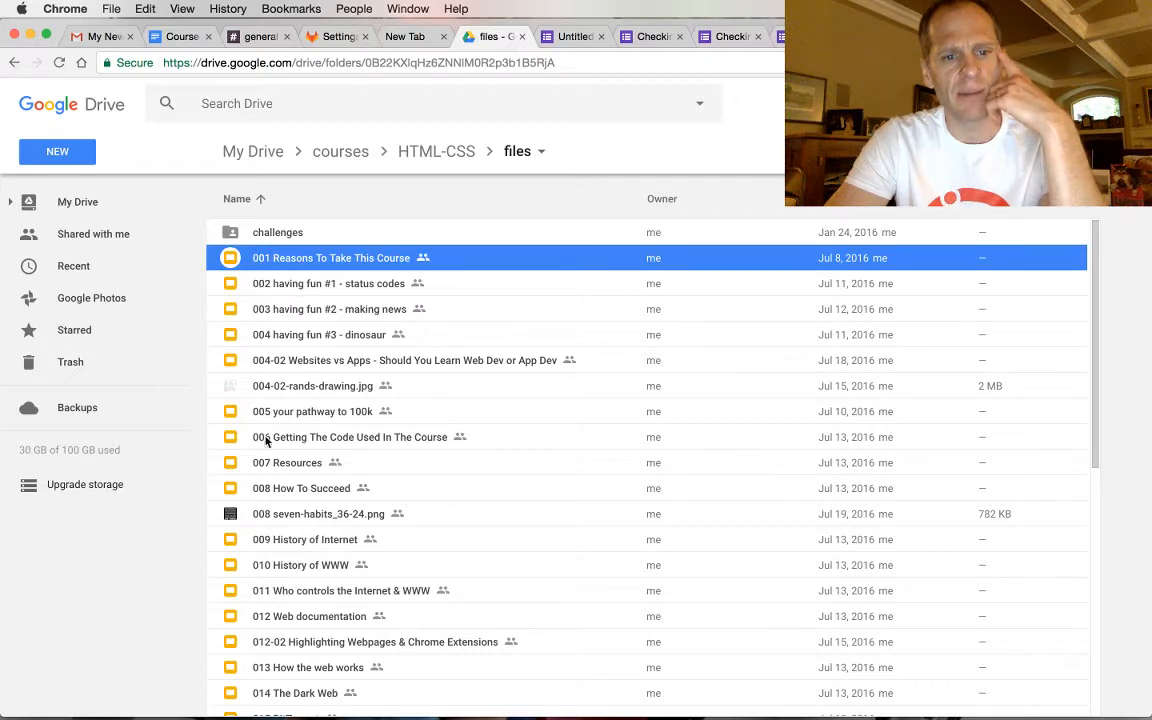
{"action": "scroll", "coordinate": [280, 590], "scroll_direction": "down", "scroll_amount": 10}
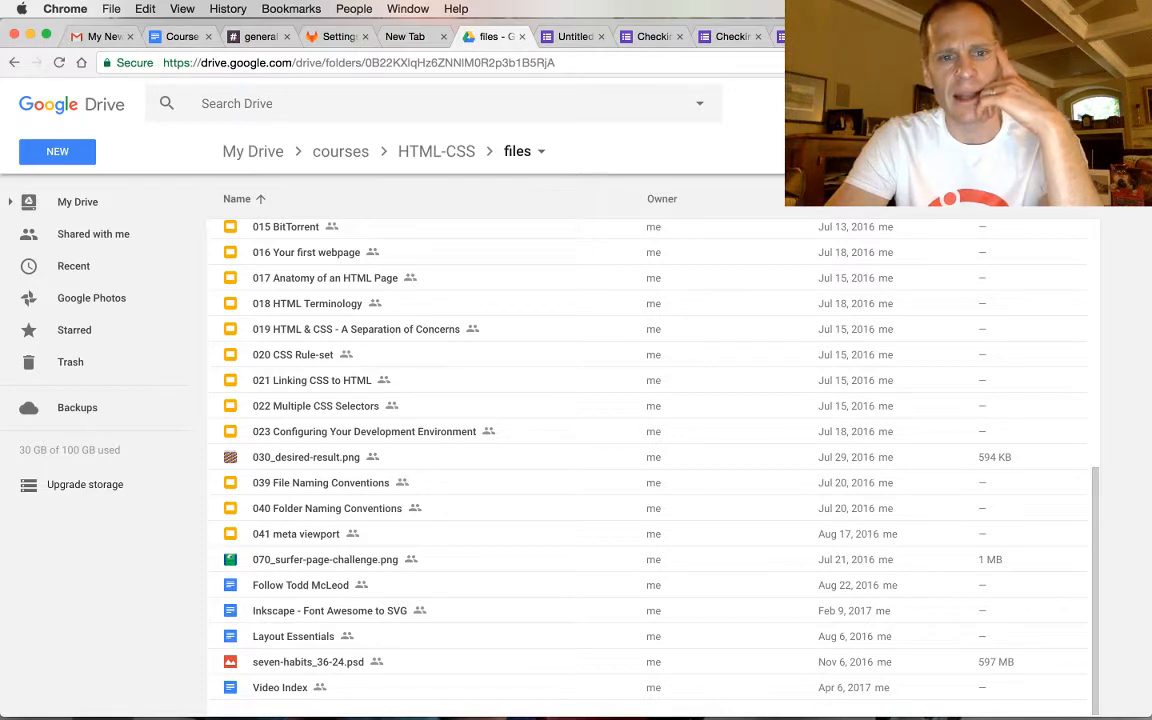
Find the "video:" and "files:" lines under Course goals in the course outline document and place the cursor after "files:".
{"action": "left_click", "coordinate": [180, 36]}
{"action": "scroll", "coordinate": [388, 525], "scroll_direction": "down", "scroll_amount": 20}
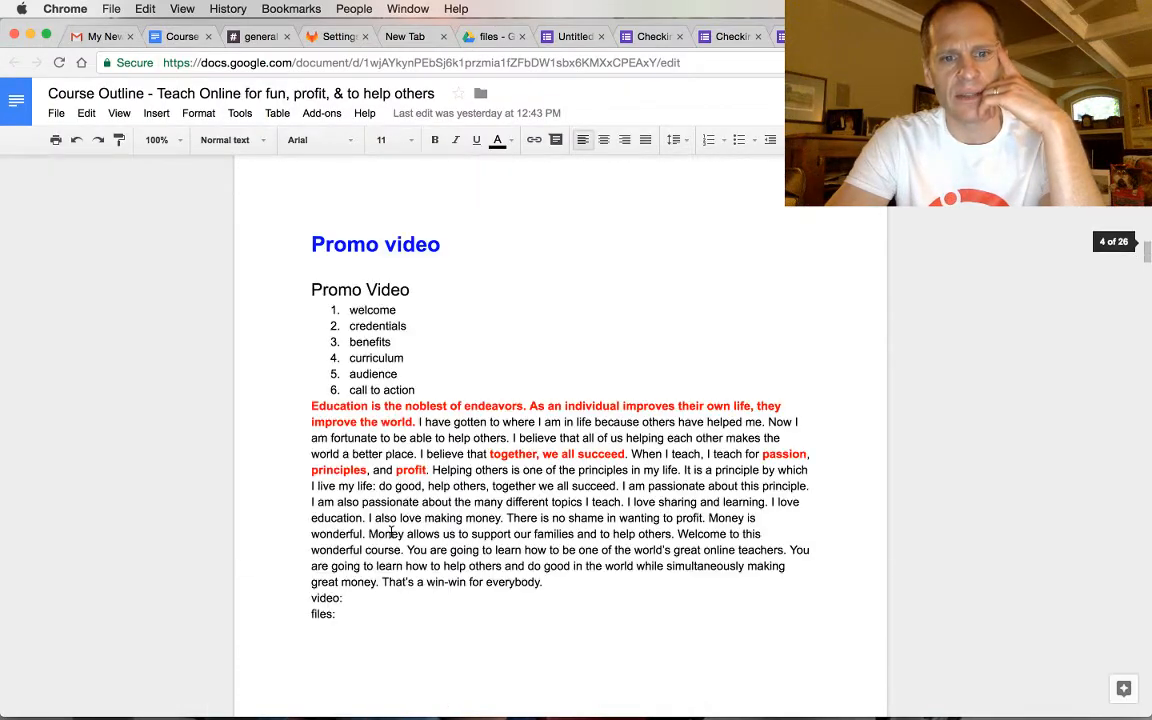
{"action": "scroll", "coordinate": [390, 531], "scroll_direction": "down", "scroll_amount": 2}
{"action": "left_click_drag", "start_coordinate": [362, 403], "coordinate": [408, 404]}
{"action": "left_click", "coordinate": [353, 402]}
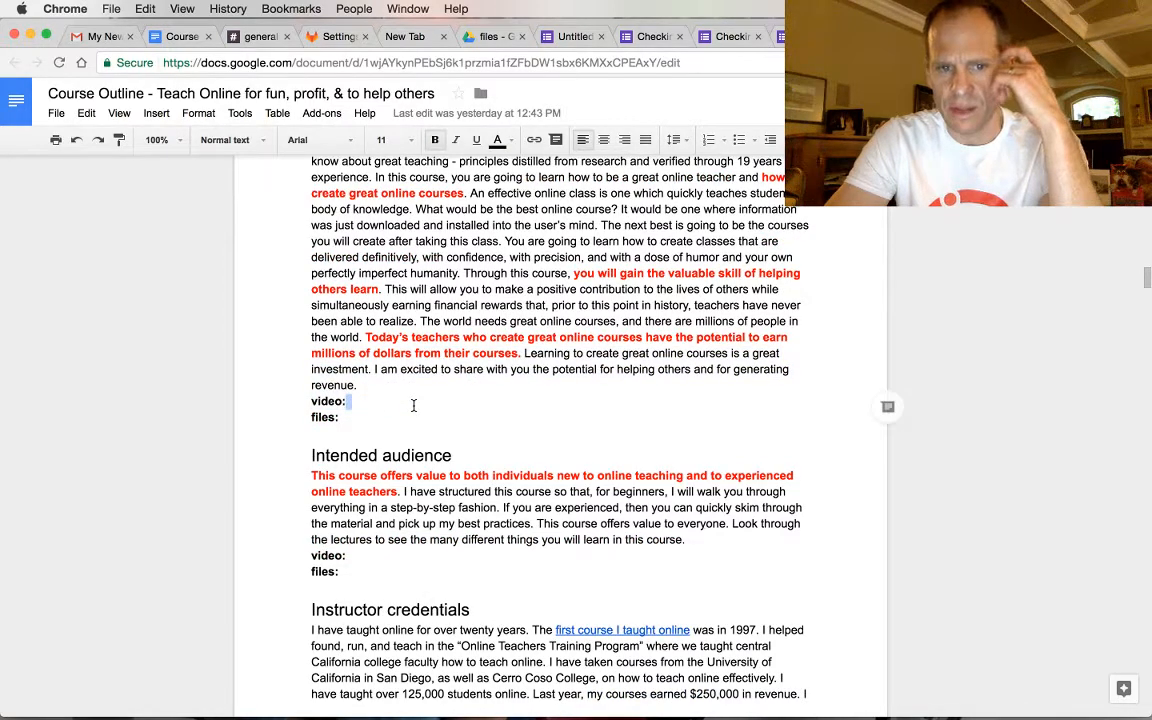
{"action": "left_click", "coordinate": [345, 418]}
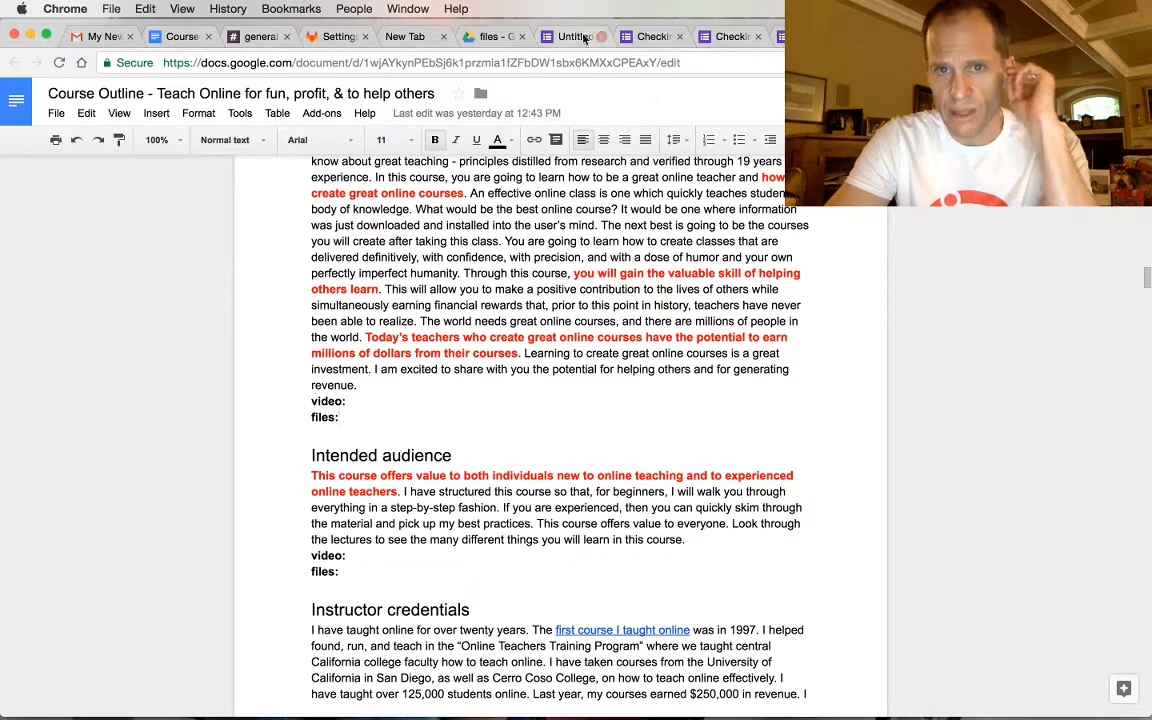
Shorten the untitled quiz form's share URL and copy the link for use in the course outline.
{"action": "left_click", "coordinate": [506, 38]}
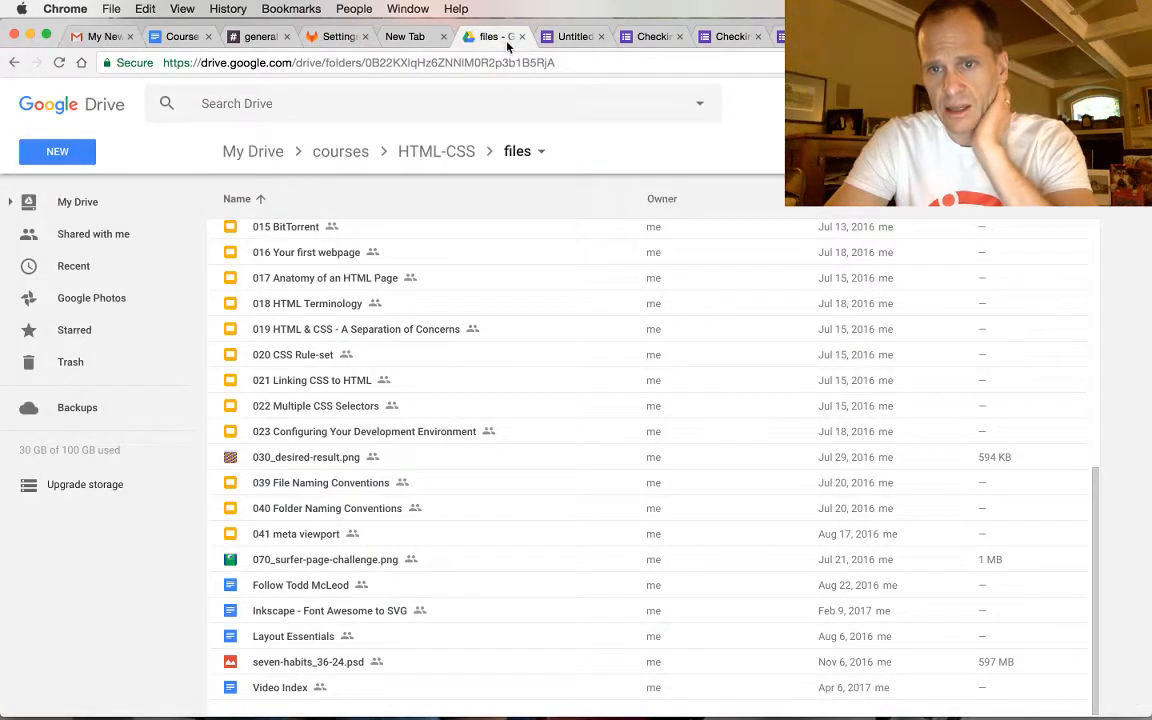
{"action": "left_click", "coordinate": [572, 39]}
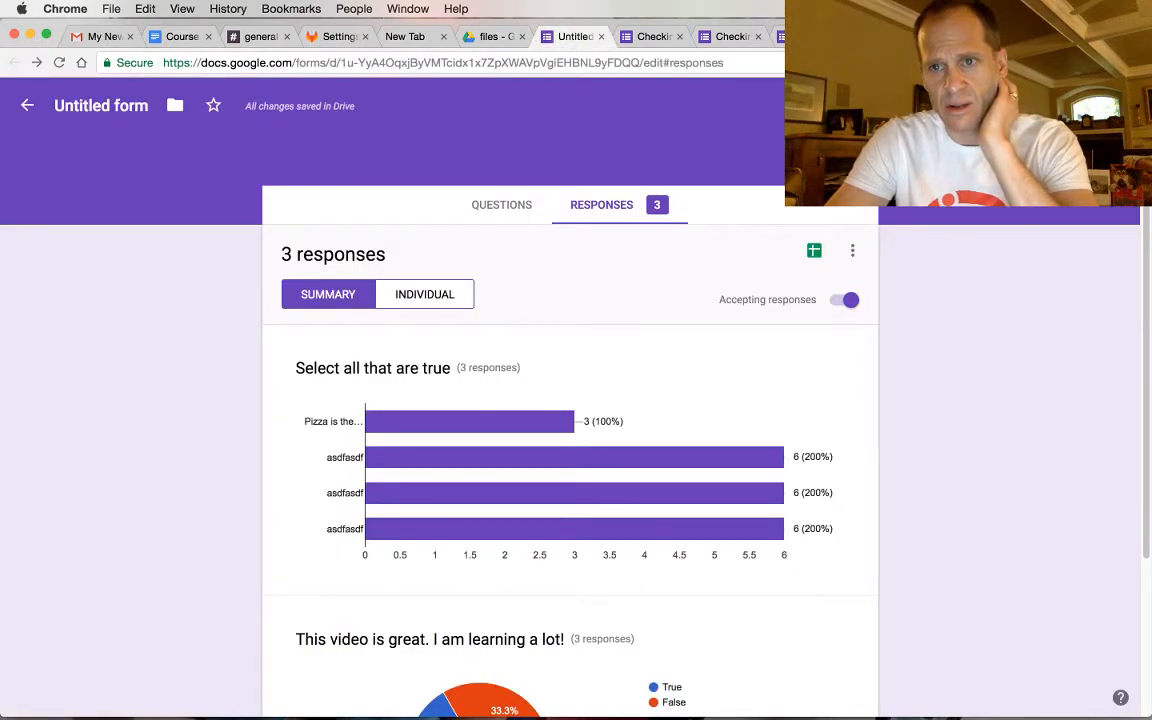
{"action": "left_click", "coordinate": [880, 37]}
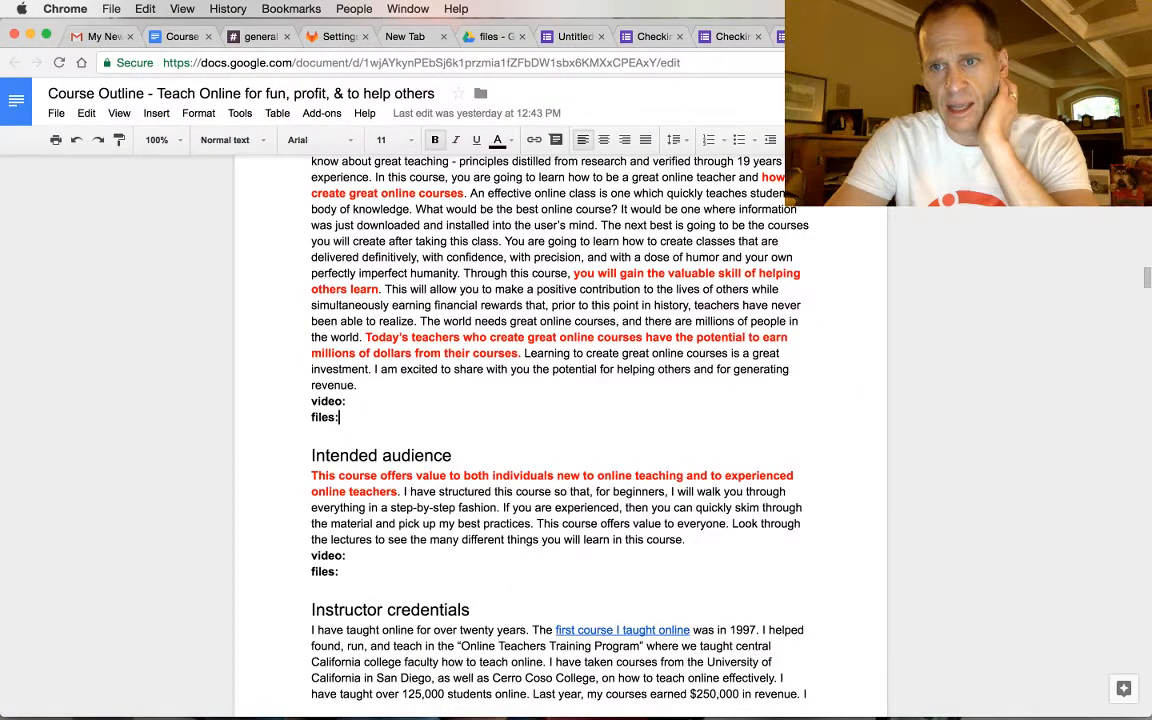
{"action": "left_click", "coordinate": [586, 41]}
{"action": "left_click", "coordinate": [1076, 106]}
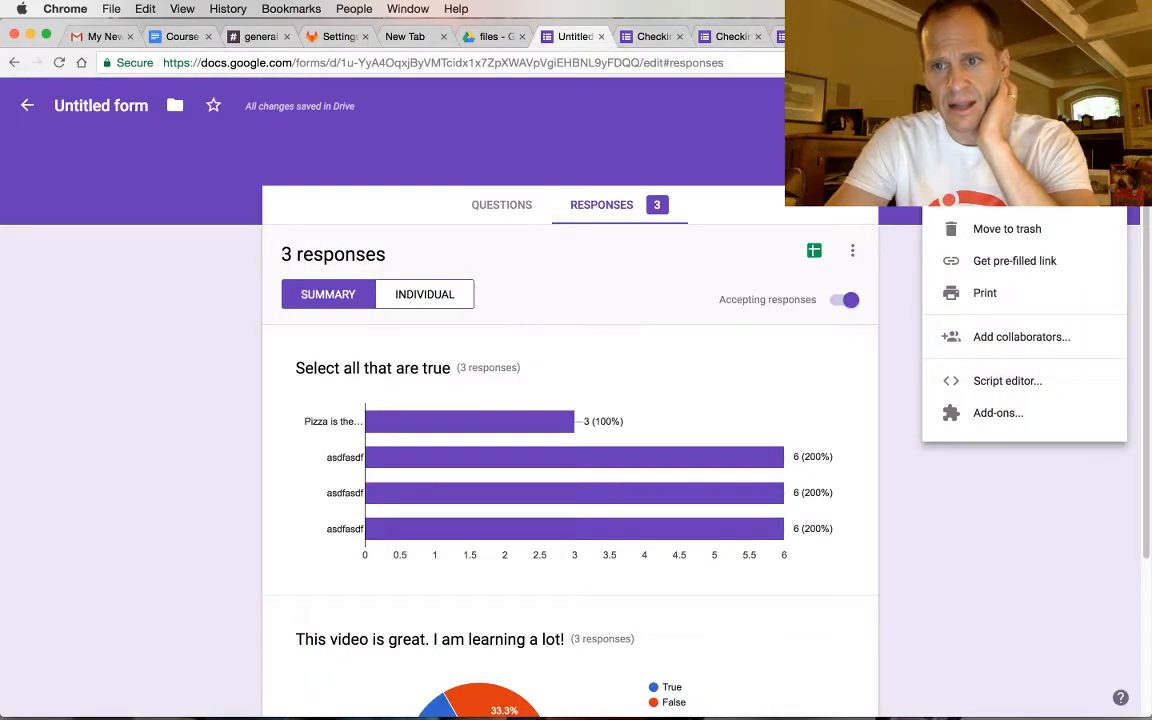
{"action": "key", "text": "Escape"}
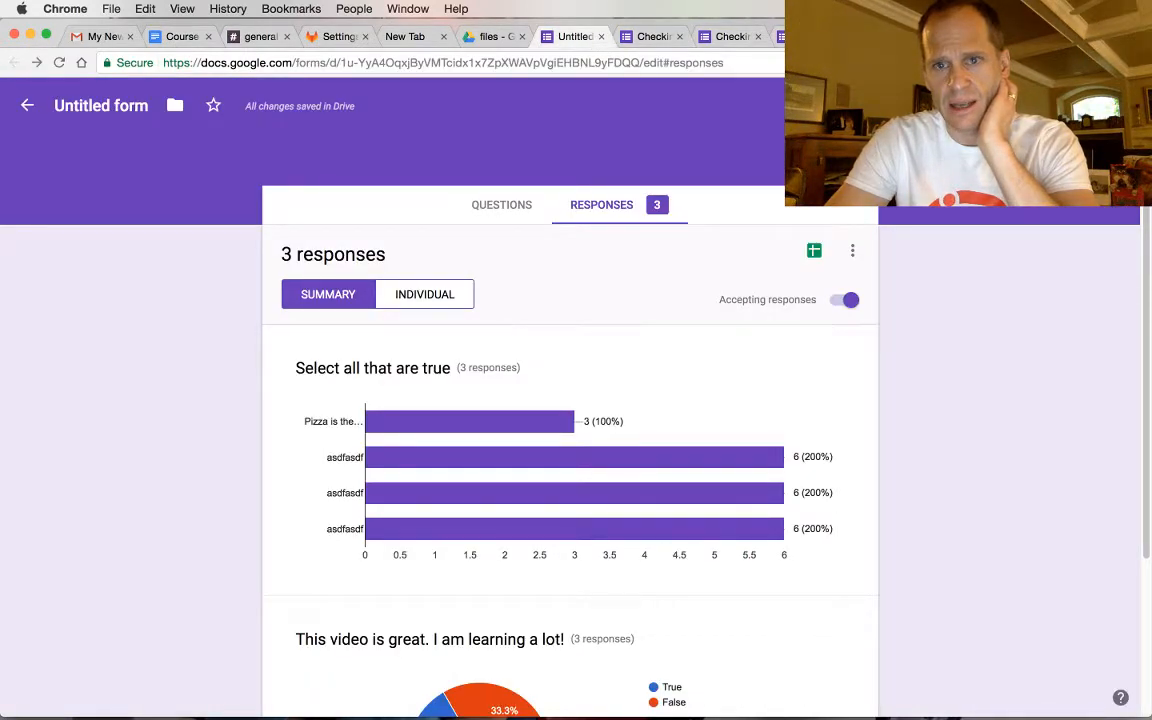
{"action": "left_click", "coordinate": [1010, 106]}
{"action": "left_click", "coordinate": [490, 227]}
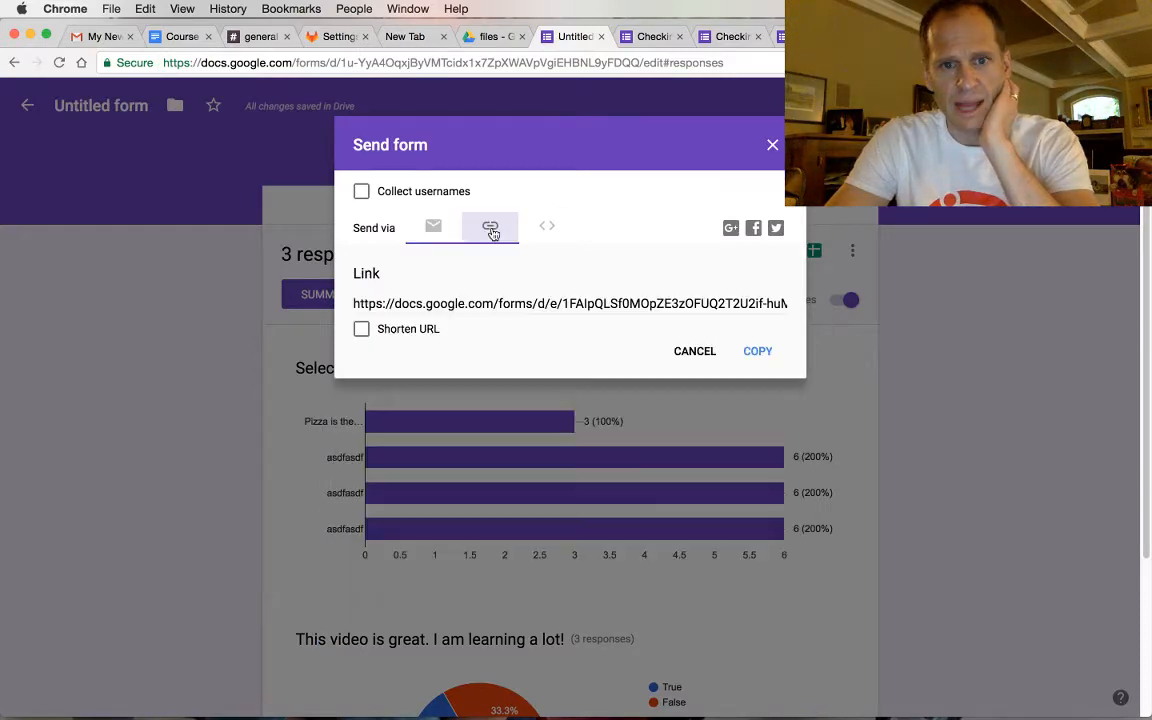
{"action": "left_click", "coordinate": [429, 329]}
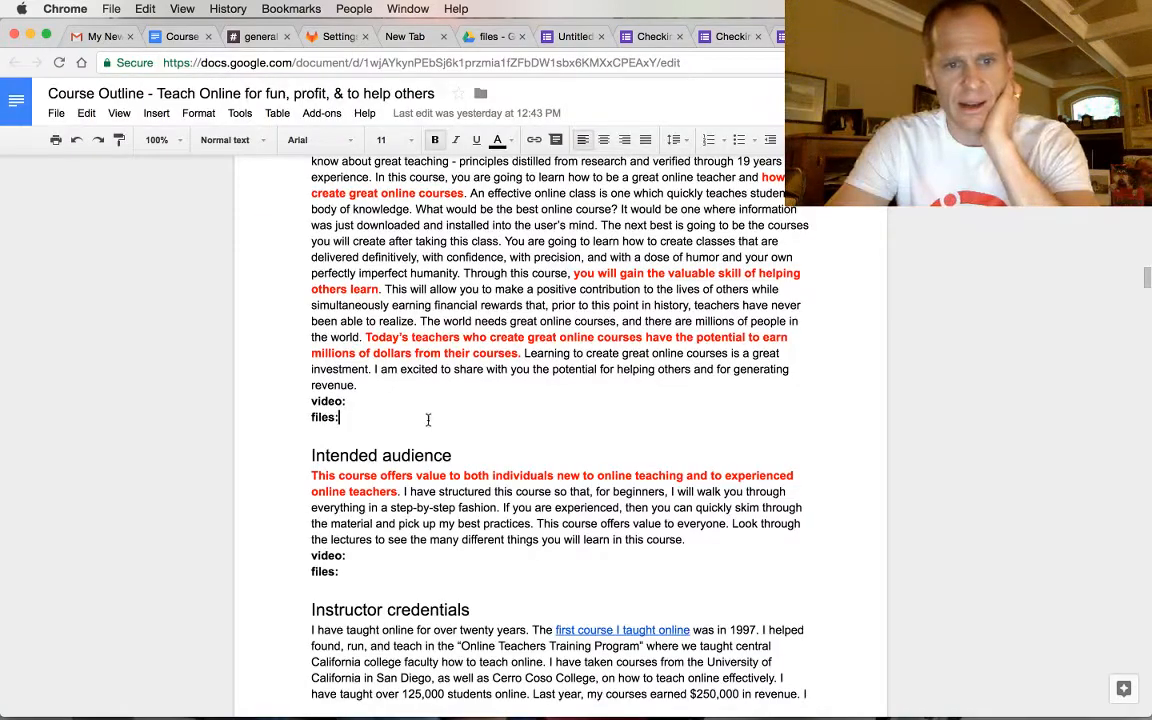
{"action": "key", "text": "super+v"}
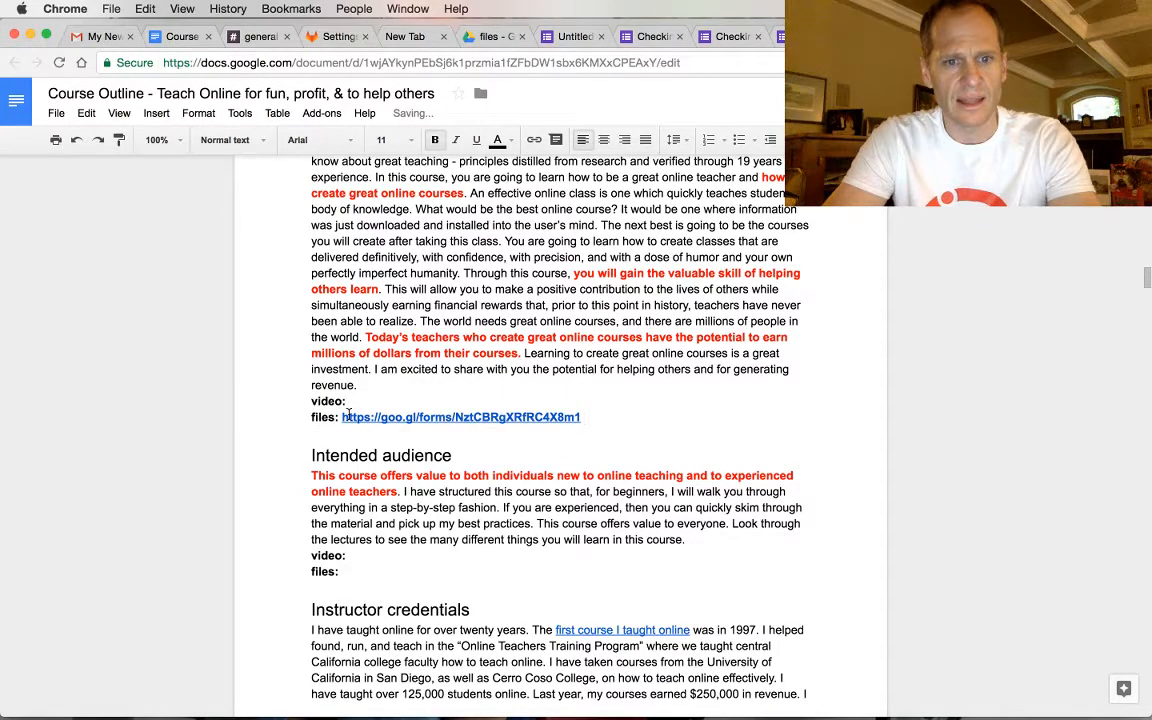
{"action": "left_click_drag", "start_coordinate": [581, 417], "coordinate": [343, 417]}
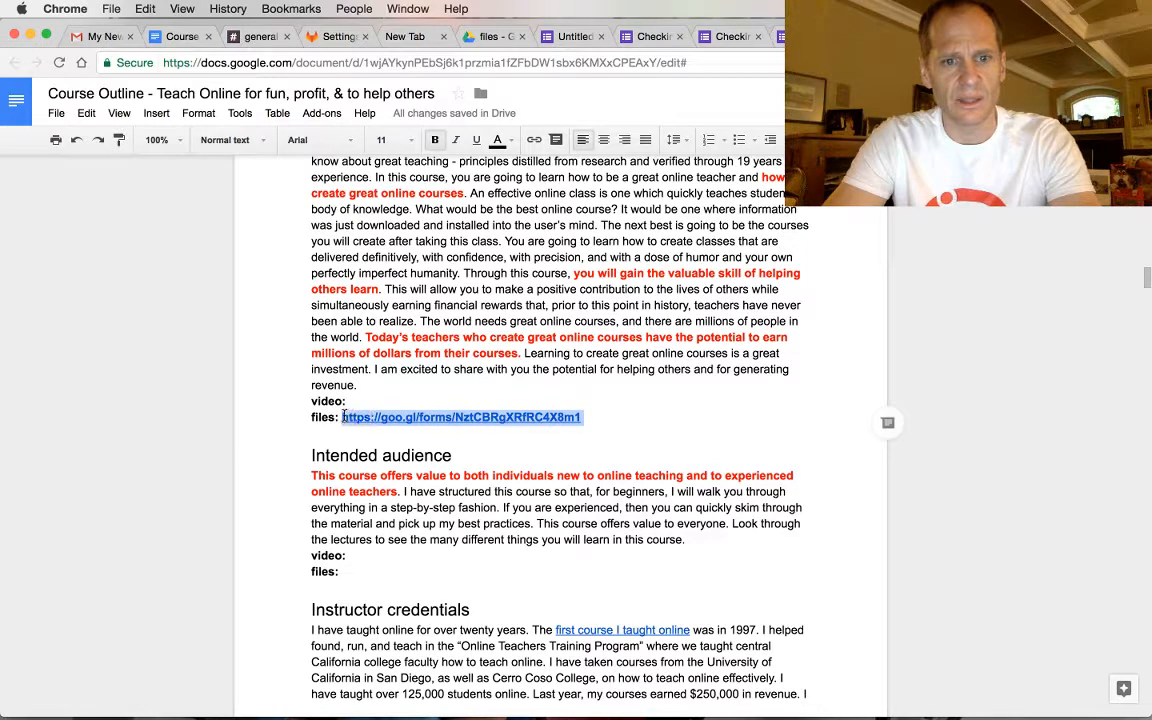
{"action": "key", "text": "BackSpace"}
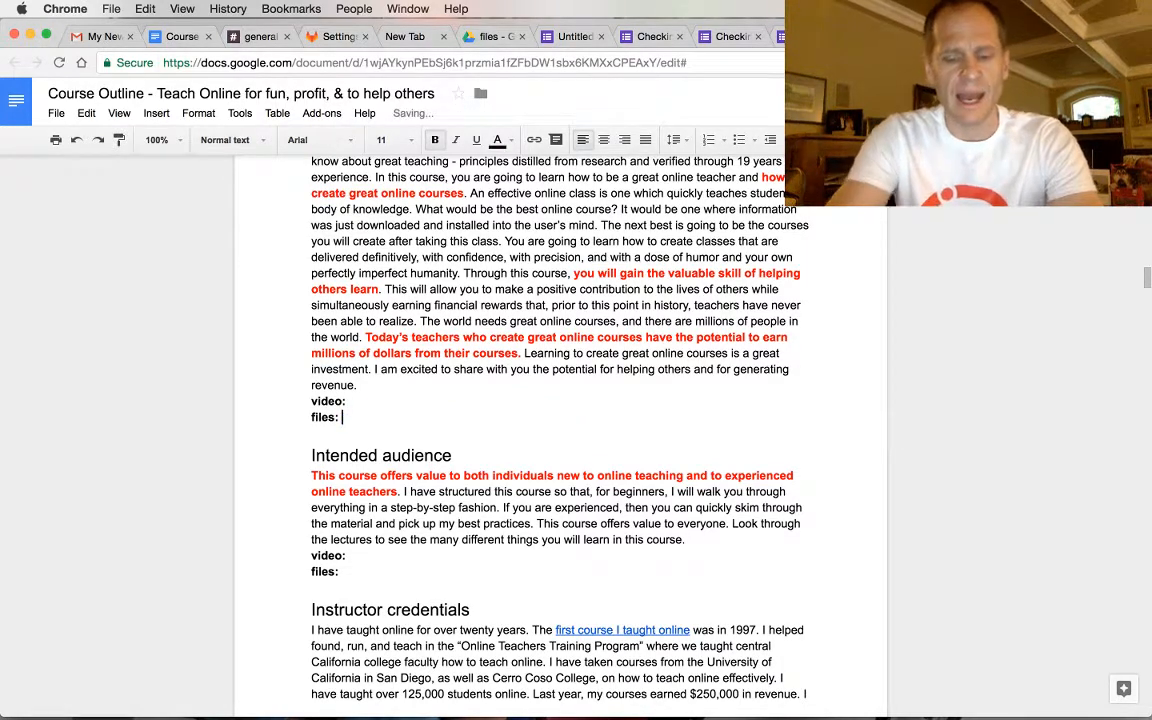
{"action": "type", "text": "quiz #1"}
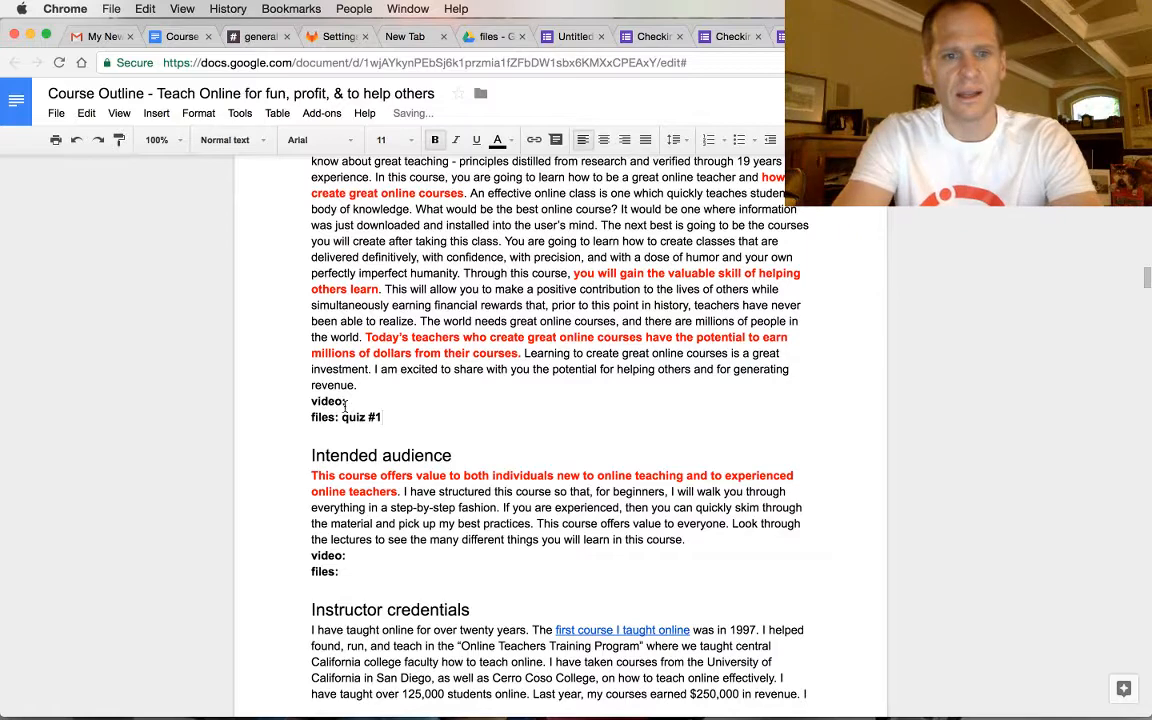
{"action": "left_click_drag", "start_coordinate": [381, 417], "coordinate": [340, 418]}
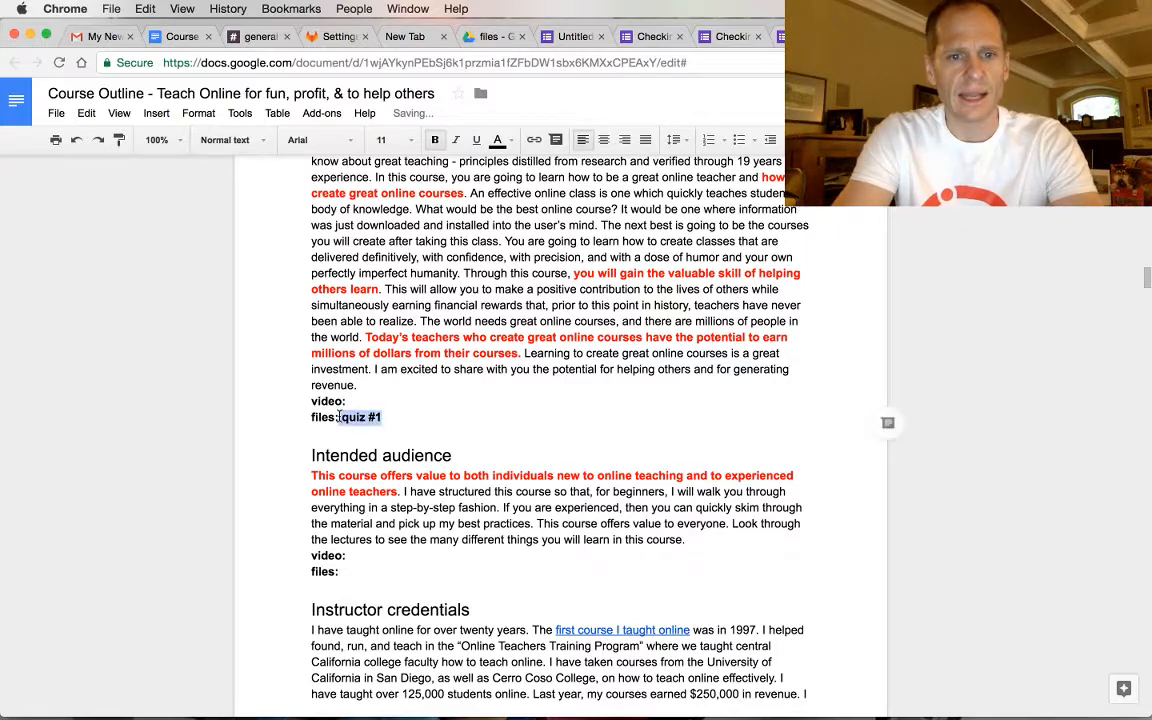
{"action": "left_click", "coordinate": [534, 140]}
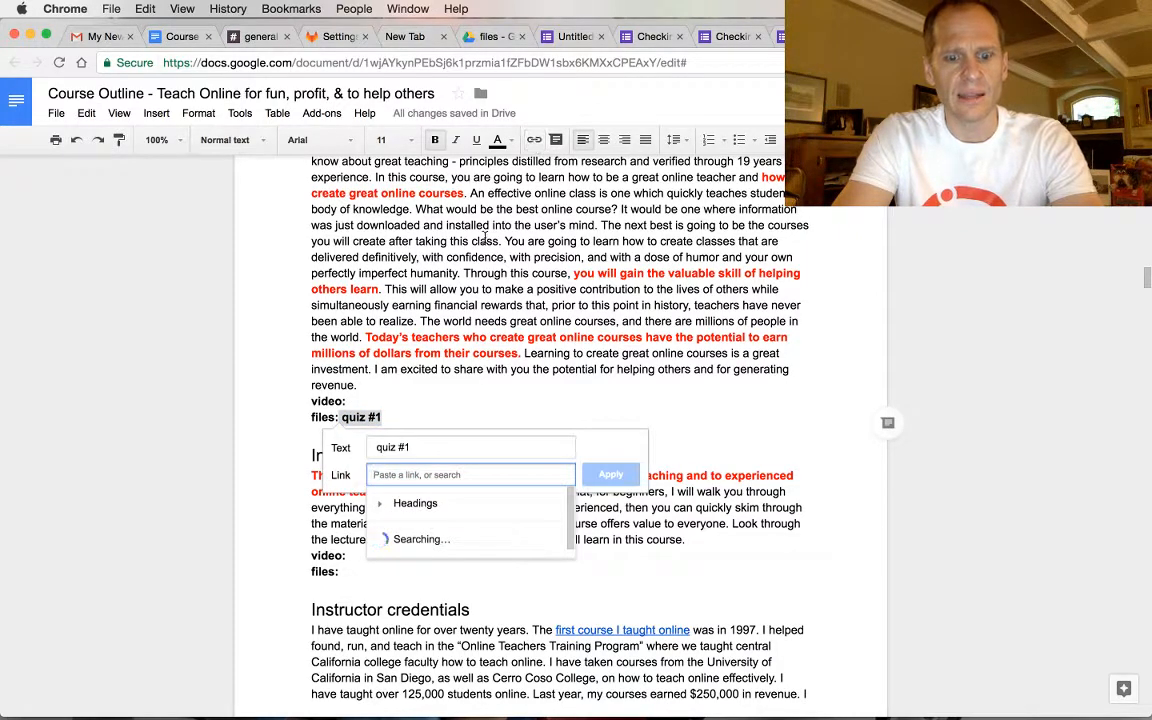
{"action": "type", "text": "https://goo.gl/forms/NztCBRgXRfRC4X8m1"}
{"action": "key", "text": "Return"}
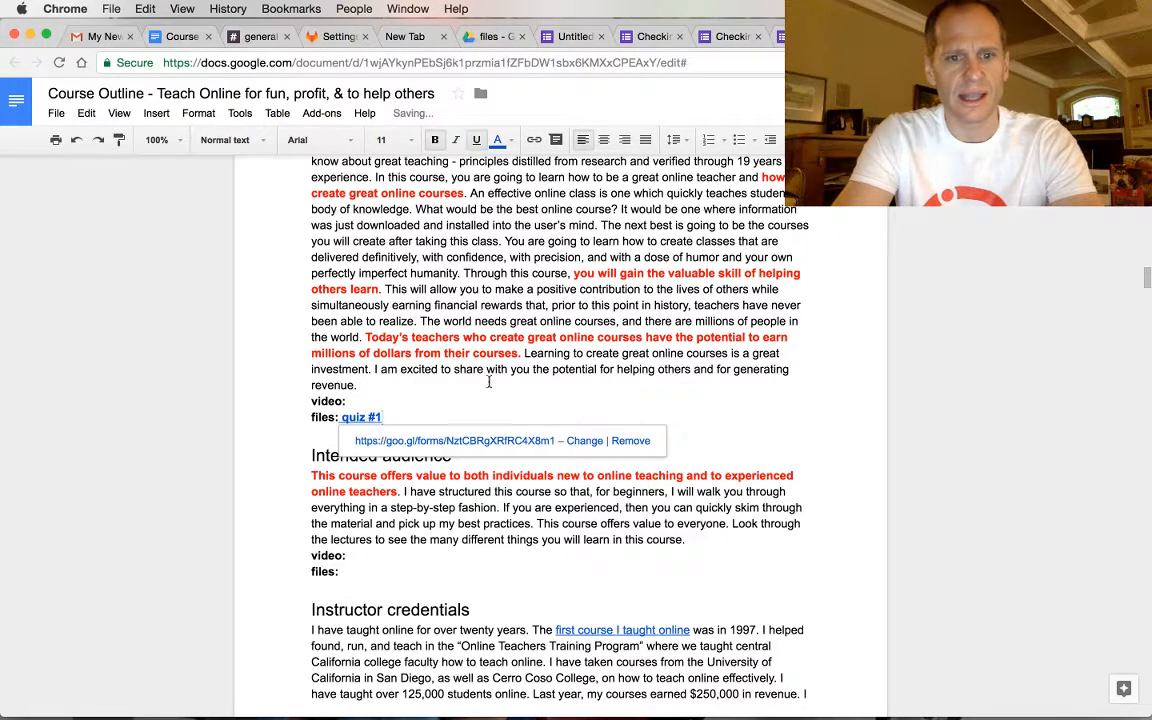
Delete the linked "quiz #1" text from the "files:" line under Course goals.
{"action": "left_click", "coordinate": [406, 417]}
{"action": "key", "text": "BackSpace"}
{"action": "key", "text": "BackSpace"}
{"action": "key", "text": "BackSpace"}
{"action": "key", "text": "BackSpace"}
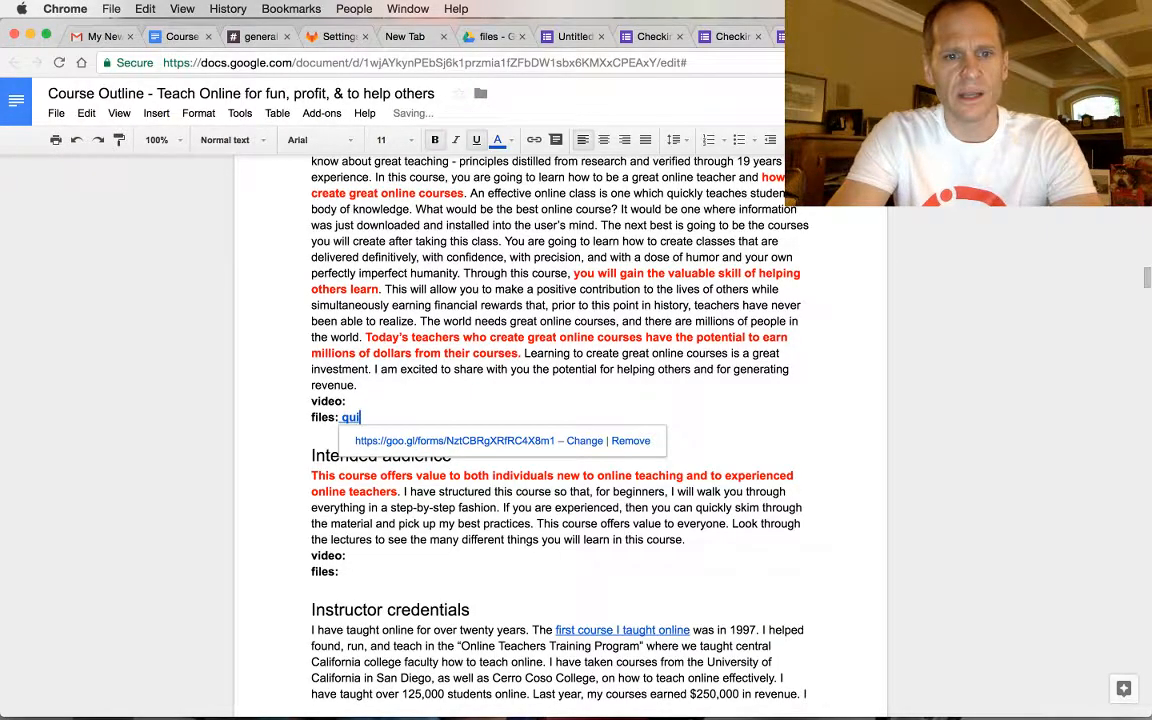
{"action": "key", "text": "BackSpace"}
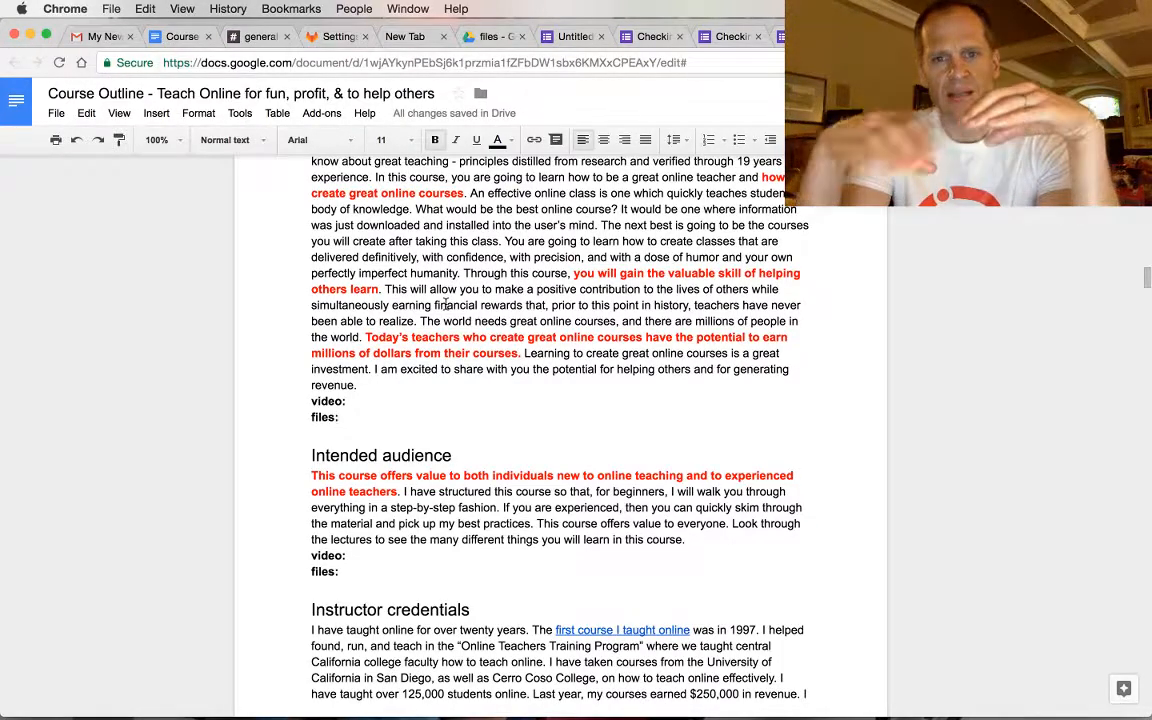
Examine how the Course goals section is laid out, highlighting its heading, description, and video and files labels.
{"action": "scroll", "coordinate": [438, 306], "scroll_direction": "up", "scroll_amount": 3}
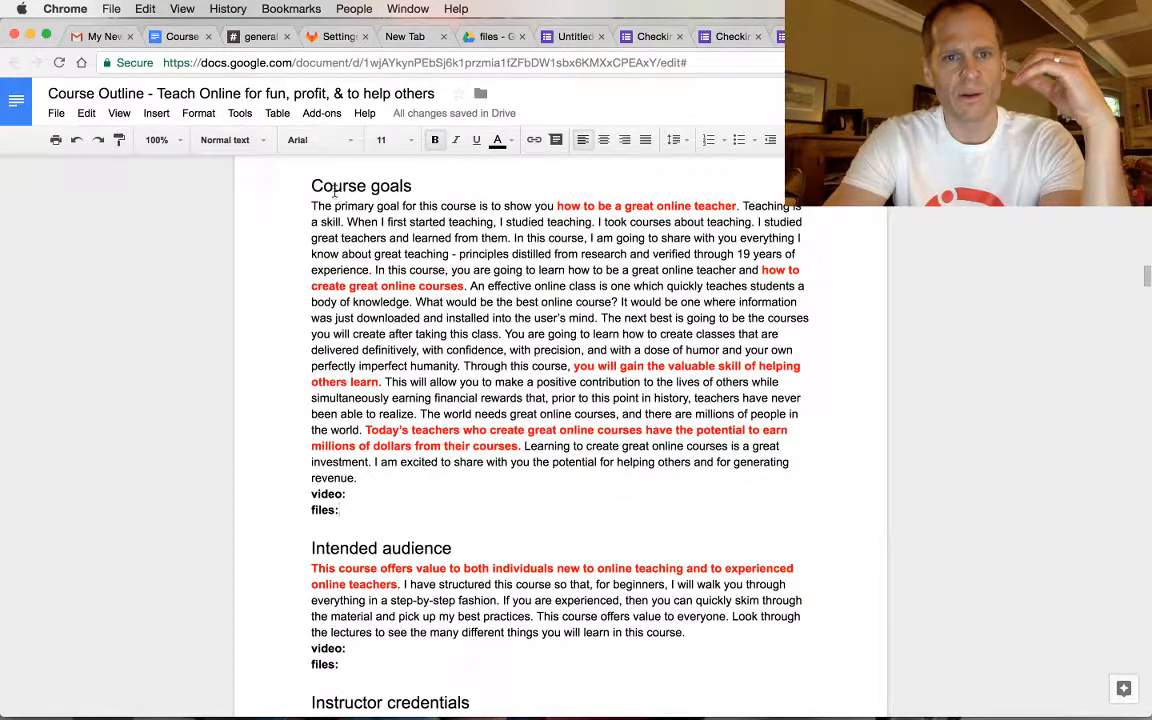
{"action": "double_click", "coordinate": [327, 188]}
{"action": "left_click", "coordinate": [327, 188]}
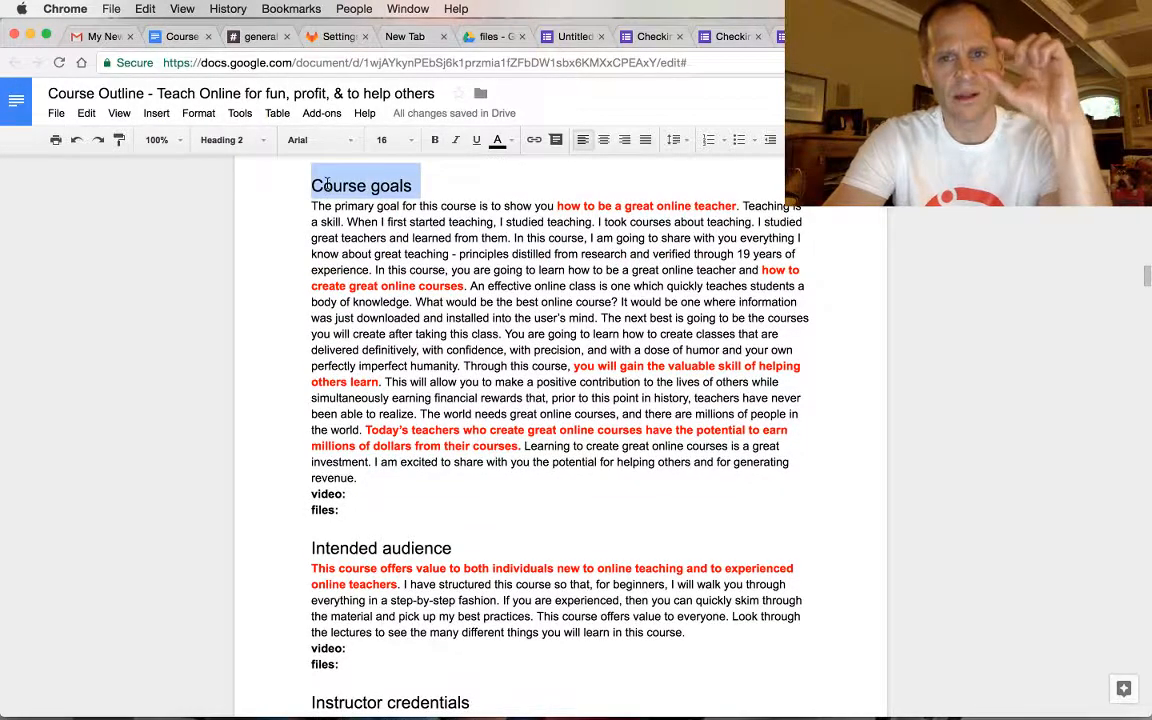
{"action": "left_click_drag", "start_coordinate": [334, 207], "coordinate": [452, 446]}
{"action": "double_click", "coordinate": [335, 493]}
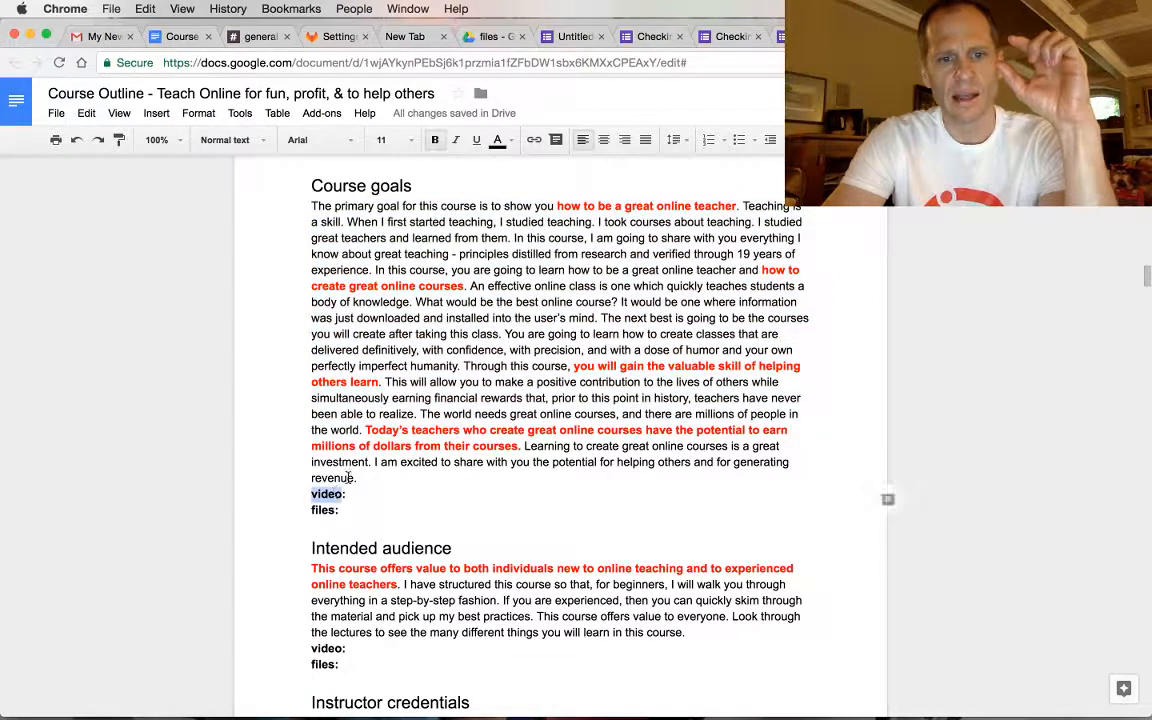
{"action": "left_click", "coordinate": [349, 496]}
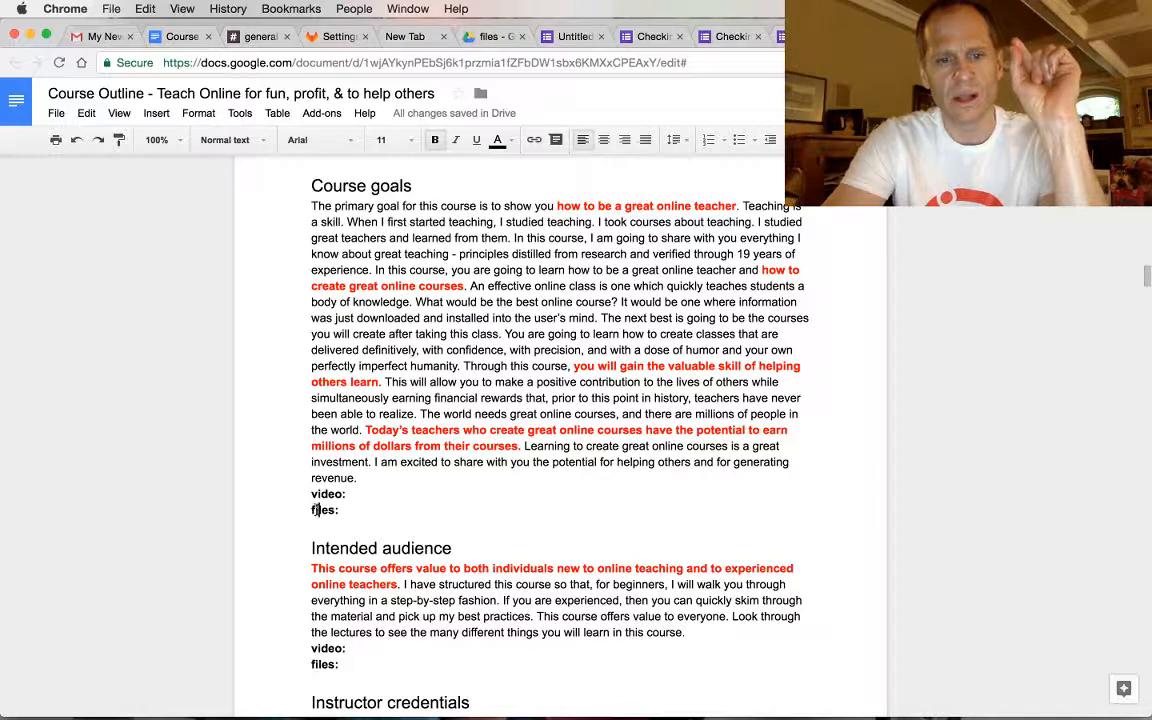
{"action": "double_click", "coordinate": [316, 510]}
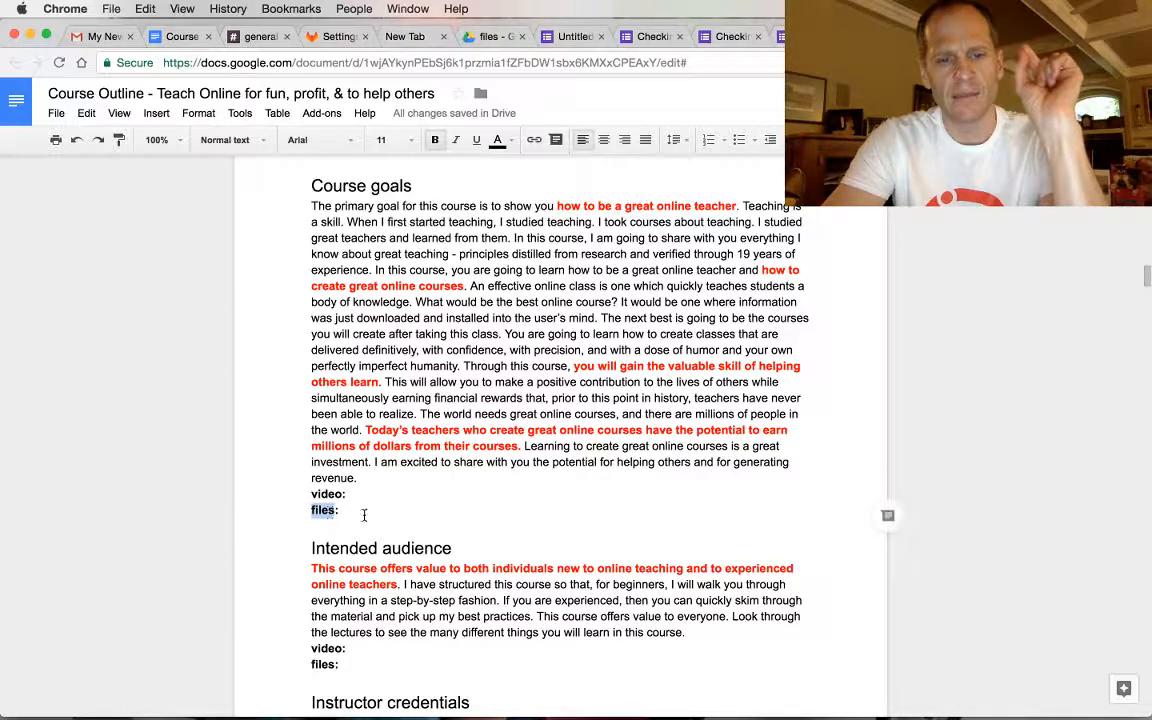
{"action": "left_click", "coordinate": [362, 514]}
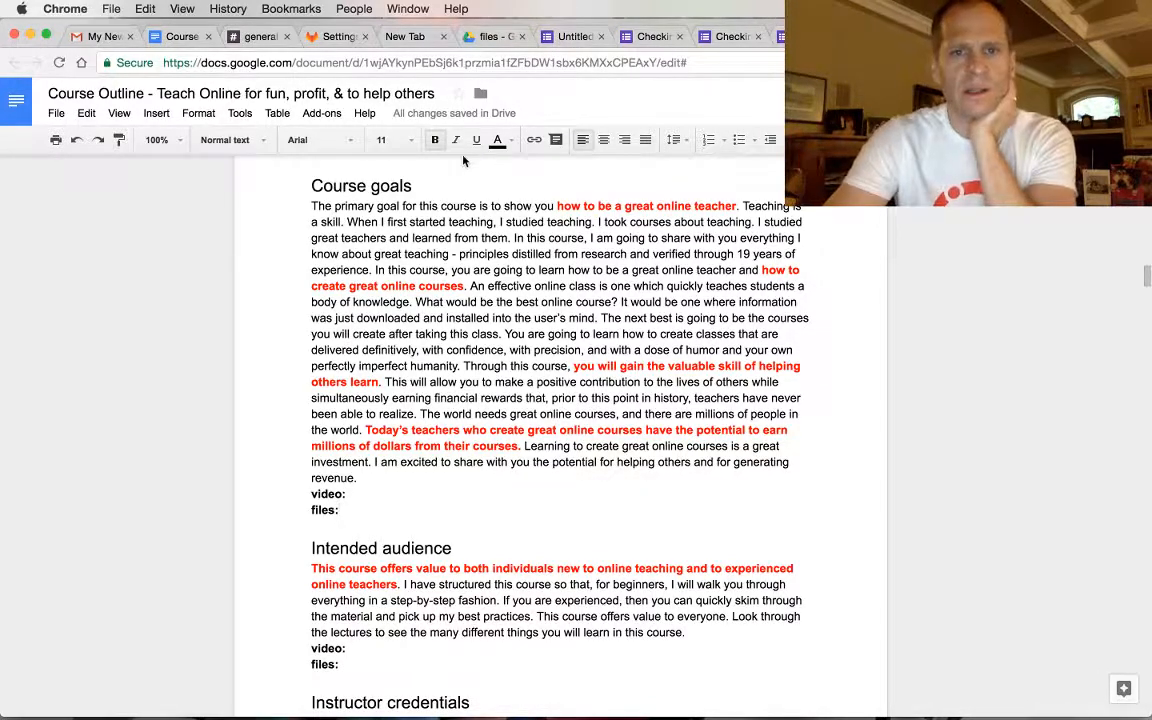
{"action": "left_click", "coordinate": [502, 37]}
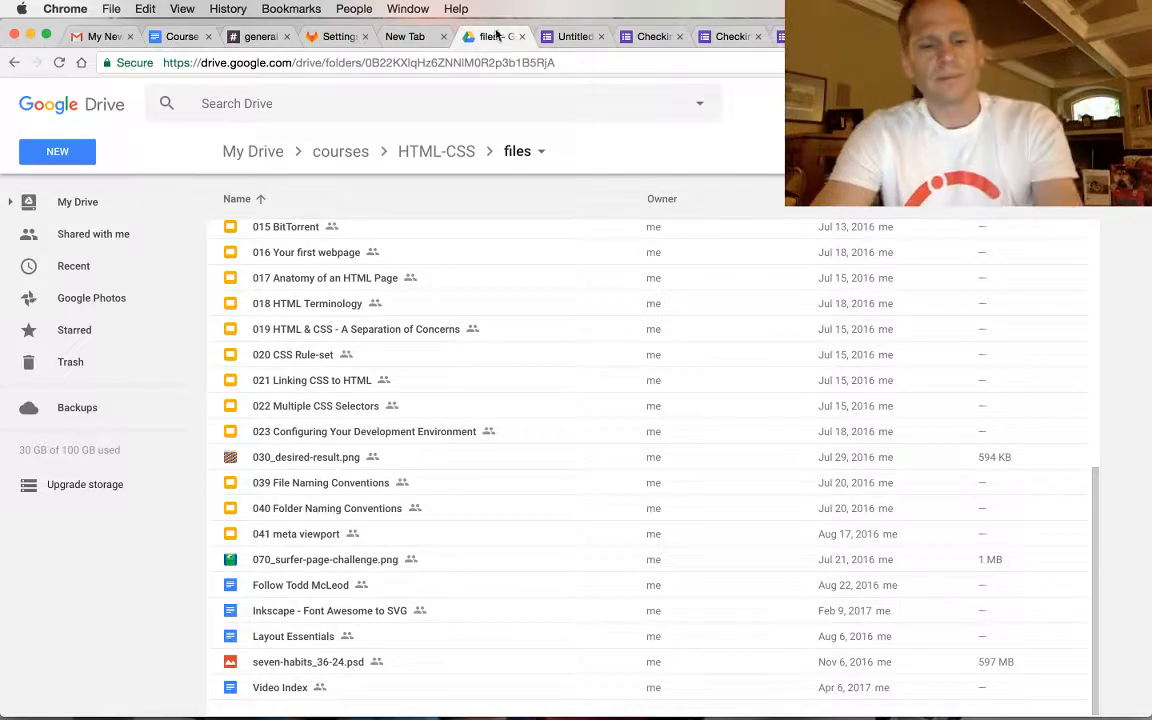
{"action": "key", "text": "super+Tab"}
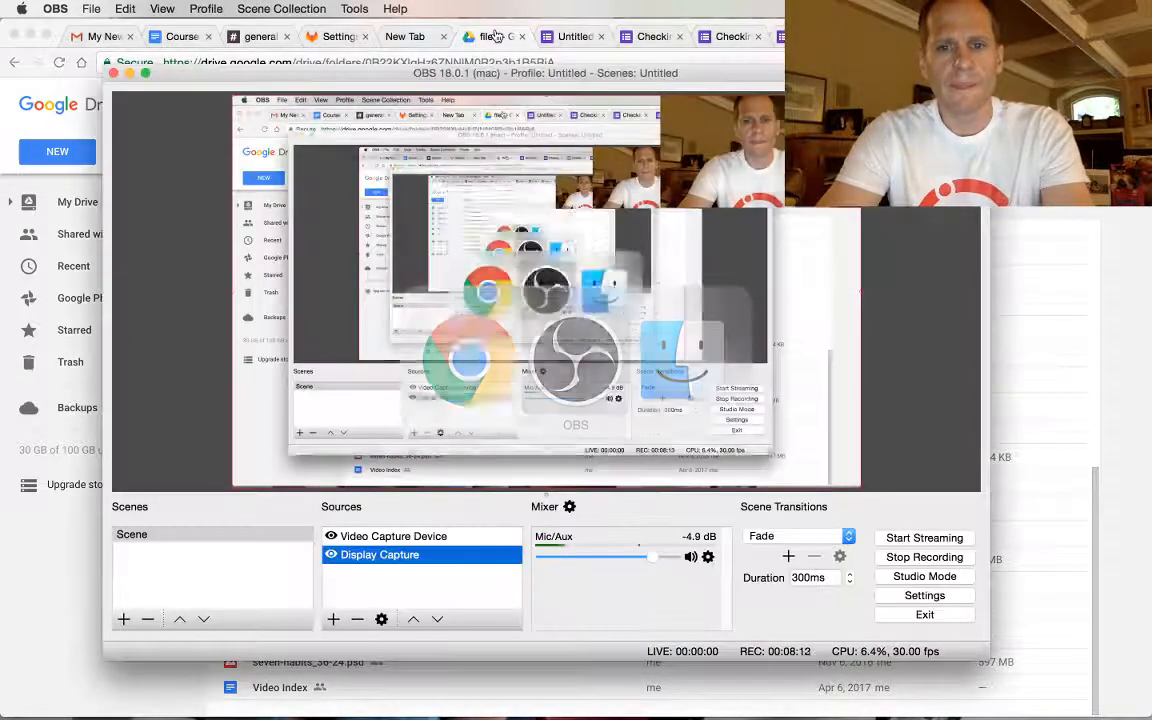